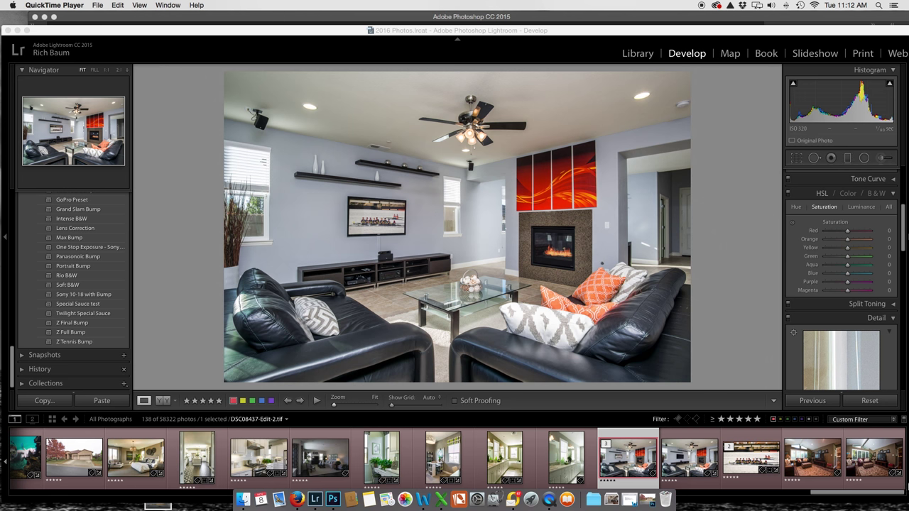
- Select the living-room photo DSC08437.ARW with the unlit fireplace in the filmstrip and open it in Photoshop
left_click(874, 449)
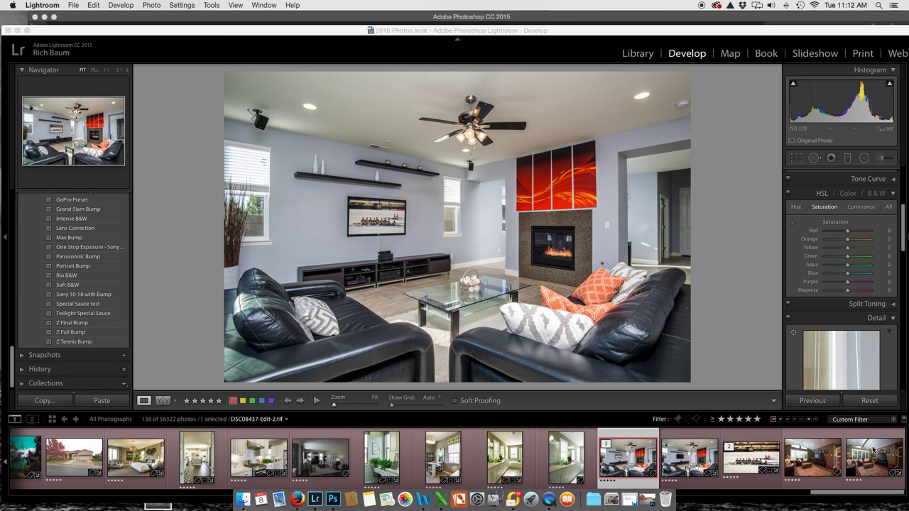
left_click(810, 455)
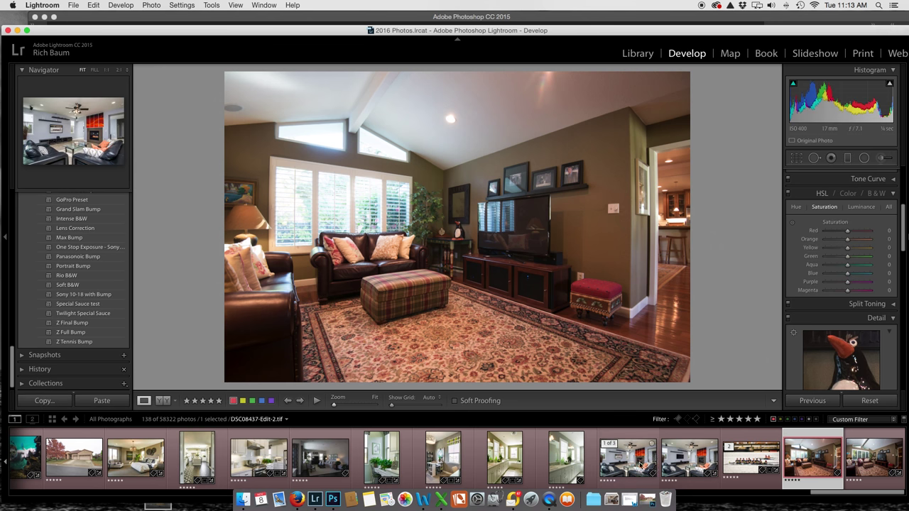
left_click(615, 464)
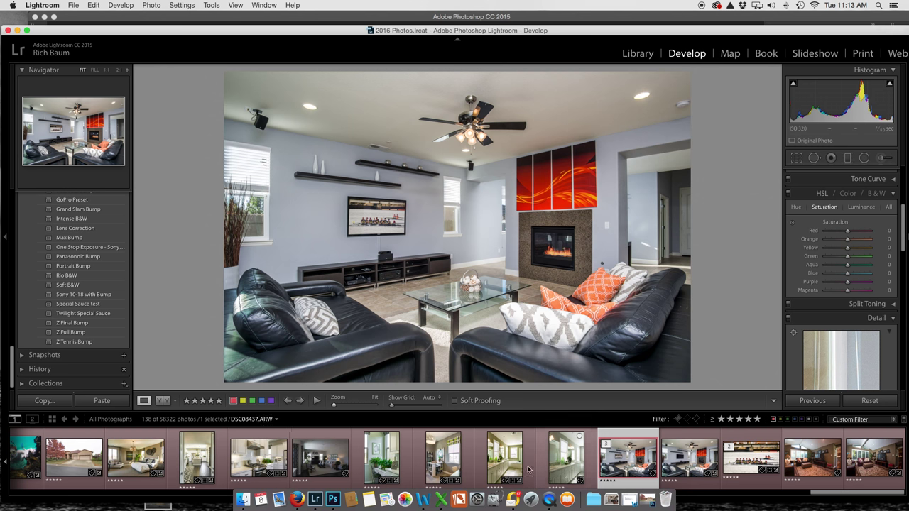
left_click(687, 465)
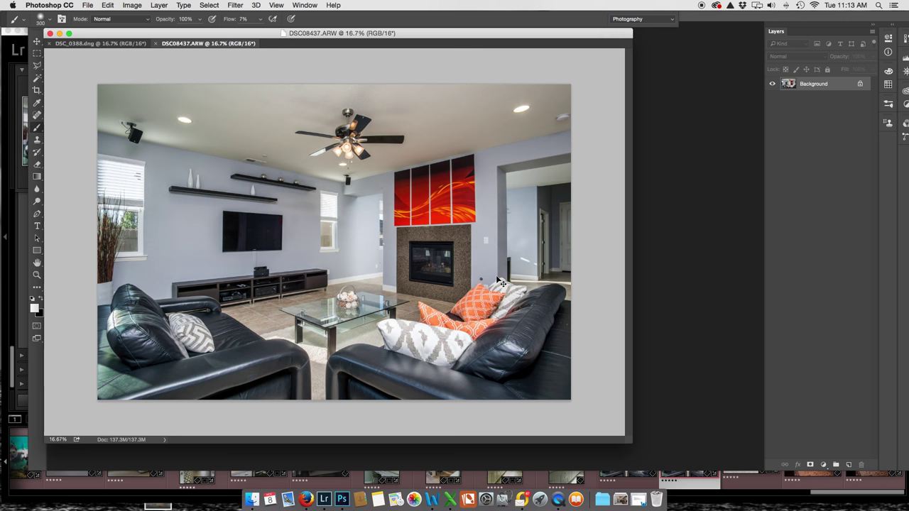
- Examine the television, walls, fireplace and sofa pillows up close to find the areas that need retouching
key("super+equal")
key("super+equal")
key("super+equal")
key("super+equal")
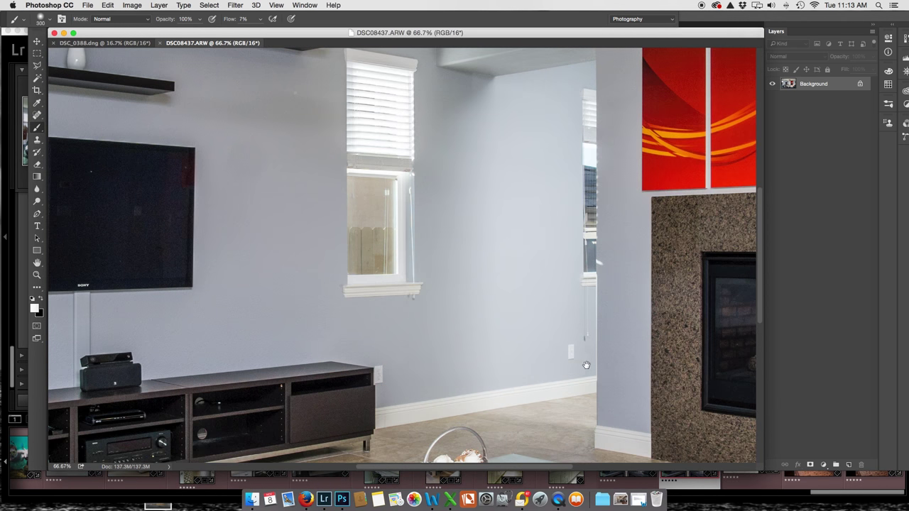
left_click_drag(584, 364, 50, 153)
mouse_move(408, 67)
left_mouse_down()
mouse_move(450, 160)
mouse_move(444, 195)
left_mouse_up()
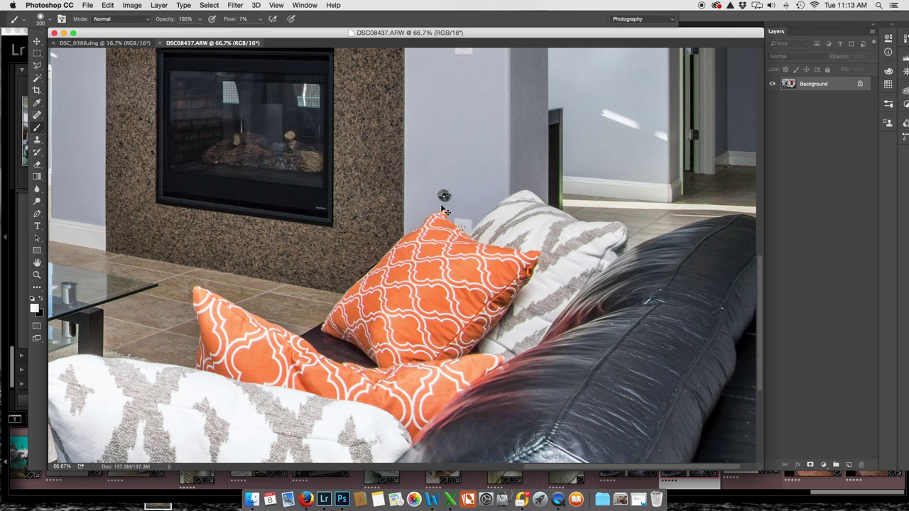
key("super+minus")
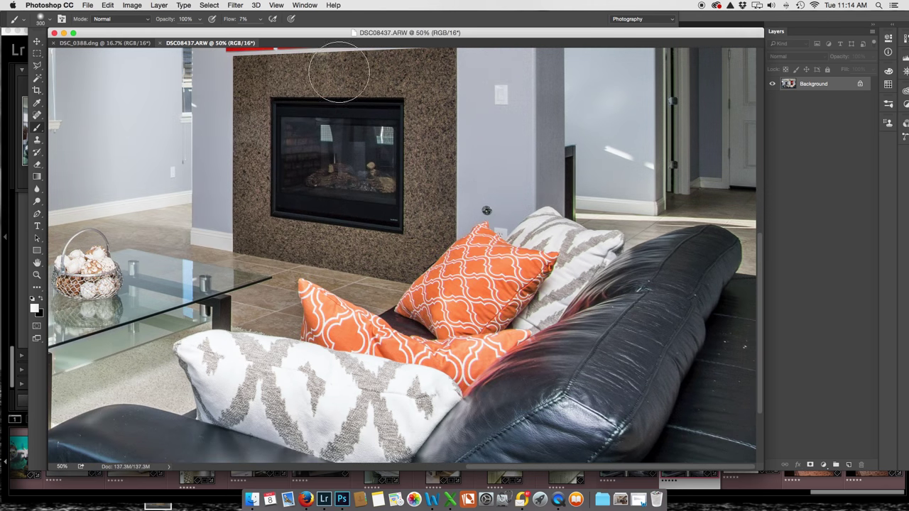
mouse_move(342, 145)
left_mouse_down()
mouse_move(505, 194)
mouse_move(489, 202)
left_mouse_up()
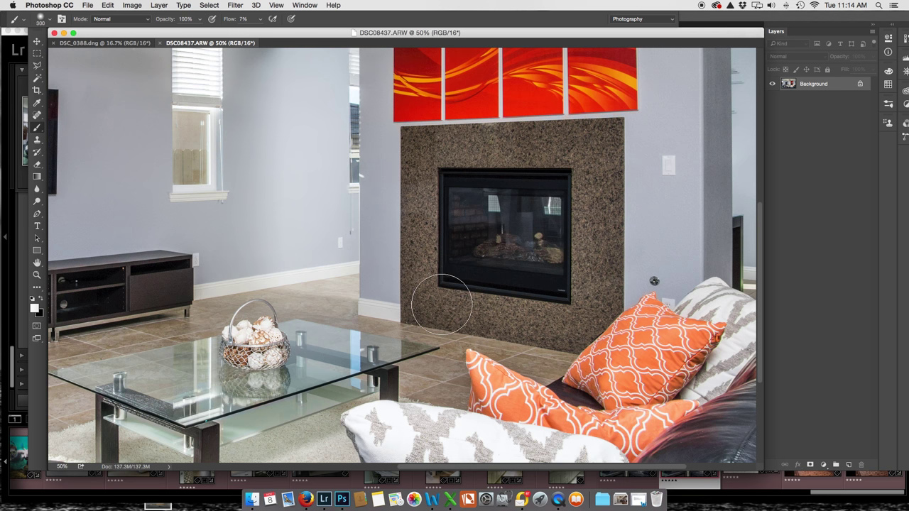
- Reduce the brush size to 175 and add a new layer named Fire above the background
key("bracketleft")
key("bracketleft")
key("bracketleft")
key("super+shift+n")
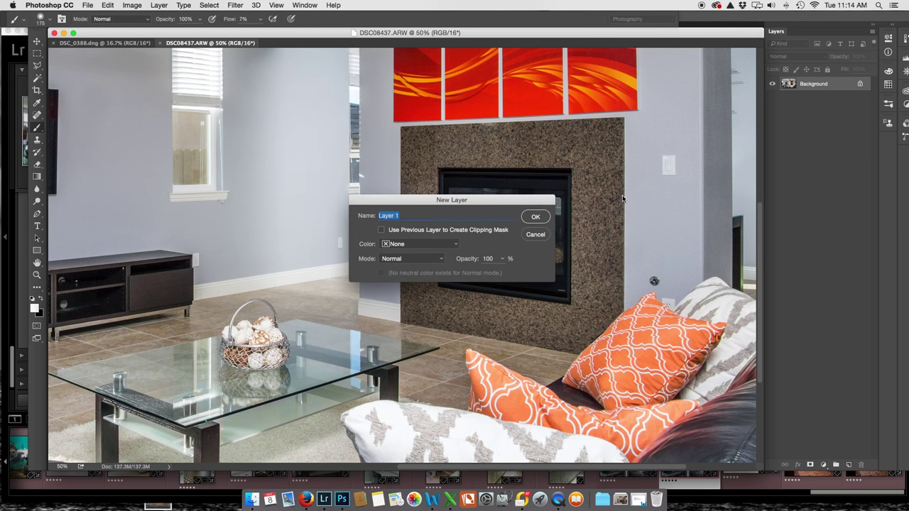
type("Fire")
left_click(536, 216)
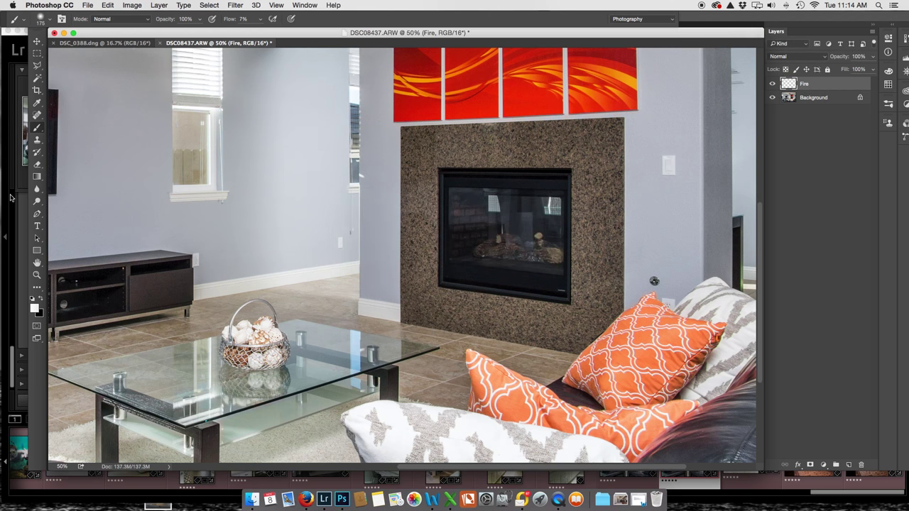
- Draw a straight two-point path with the Pen tool in Path mode along the base of the fireplace logs
left_click(37, 215)
left_click_drag(37, 214, 67, 217)
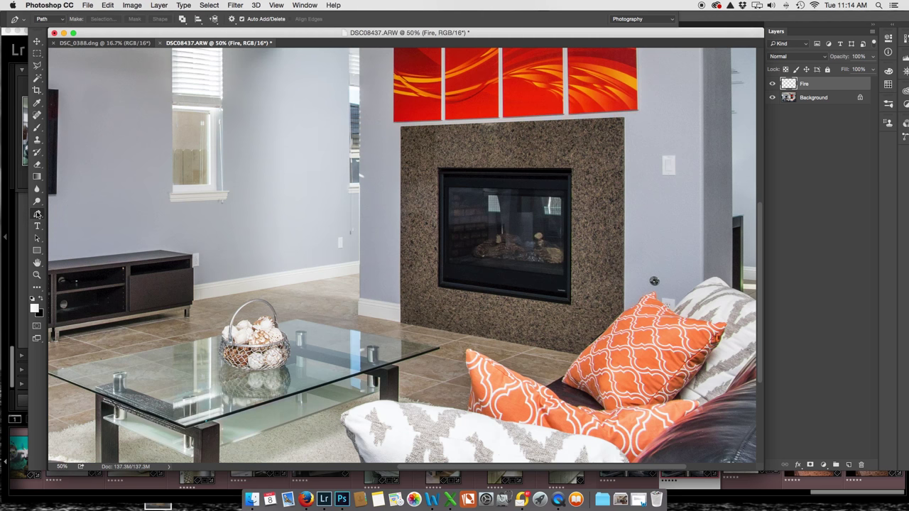
left_click(63, 21)
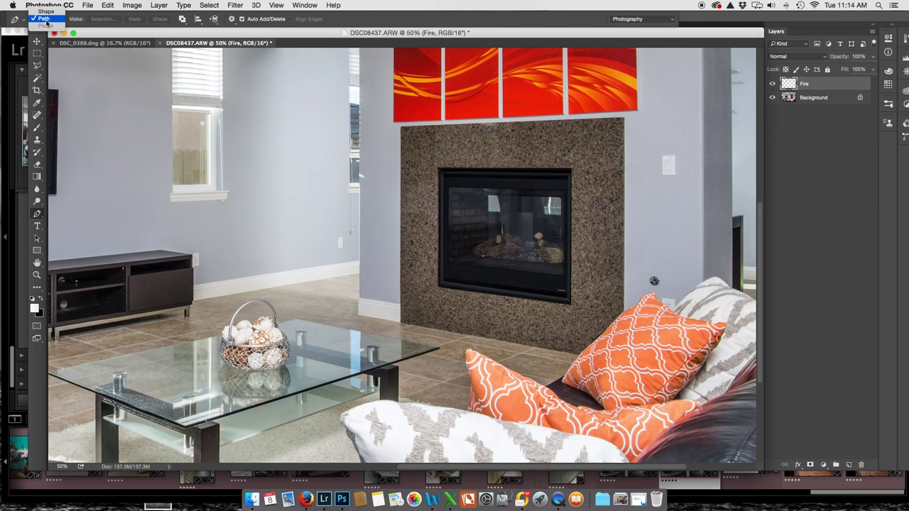
left_click(47, 22)
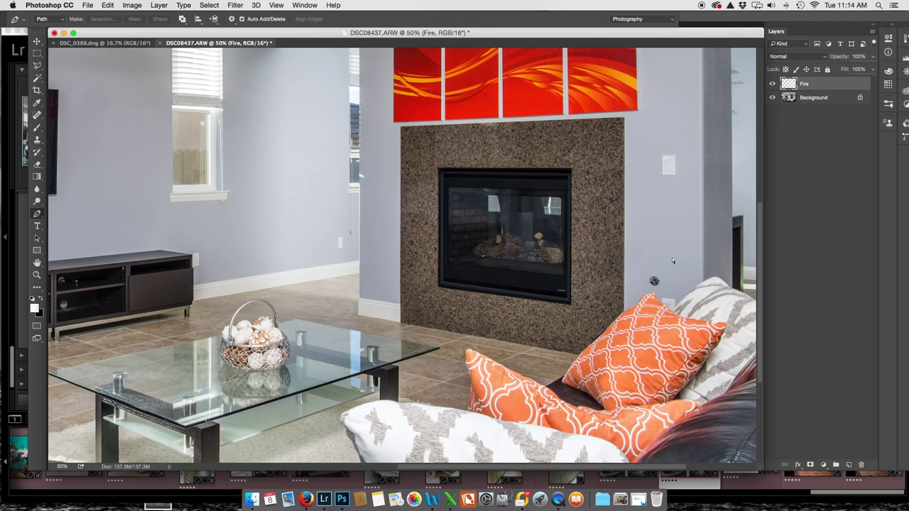
key("super+equal")
key("super+equal")
left_click_drag(630, 218, 409, 211)
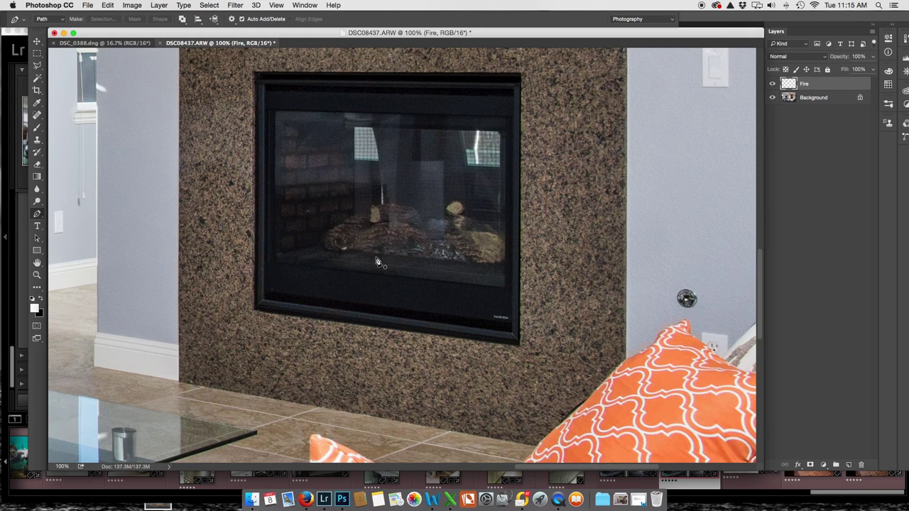
left_click(323, 246)
left_click(487, 264)
- Render flames along the path with the Flame filter, using Multiple Flames One Direction with the length set to 127
left_click(236, 6)
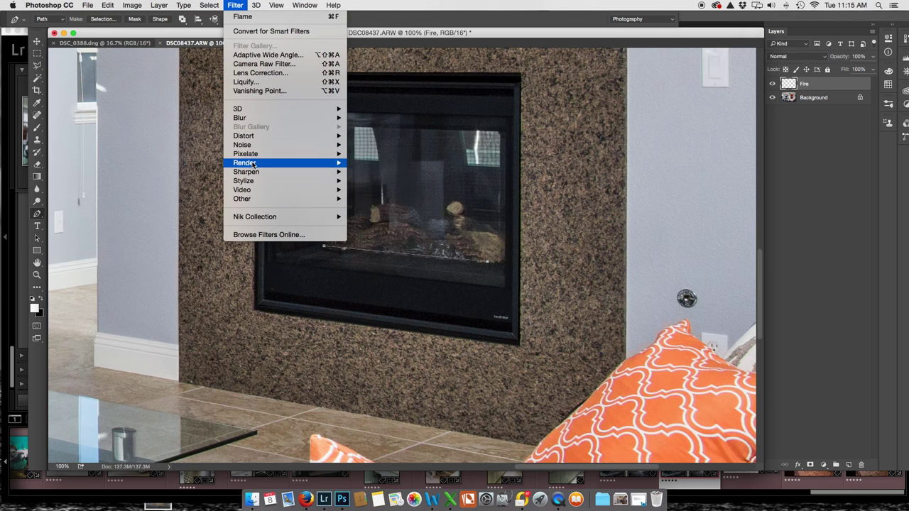
mouse_move(337, 165)
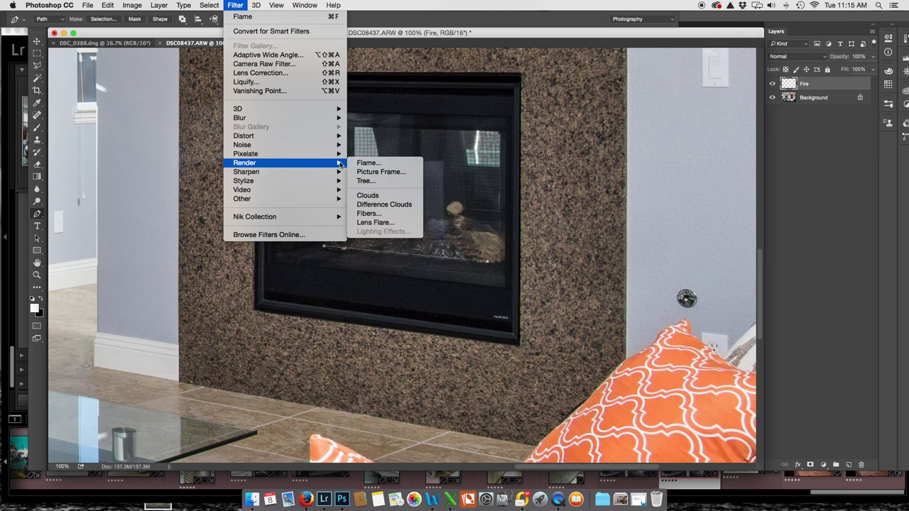
left_click(366, 164)
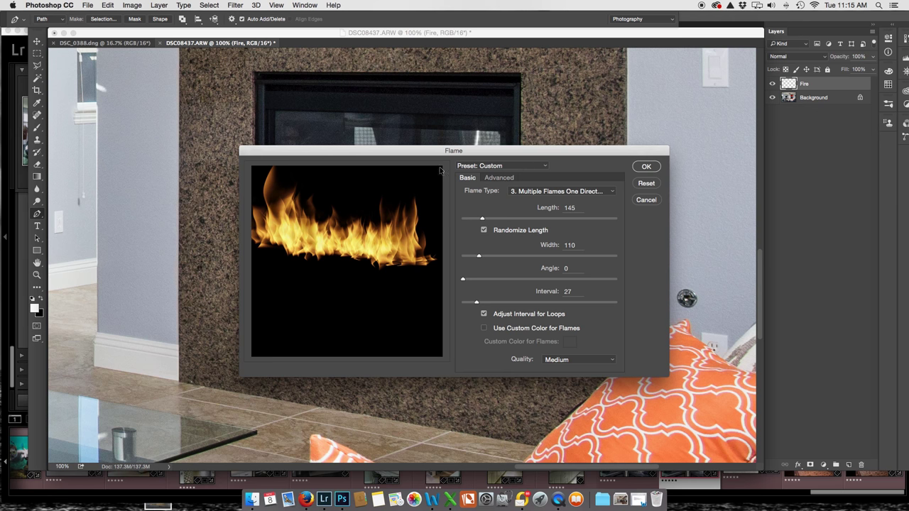
left_click_drag(446, 152, 553, 111)
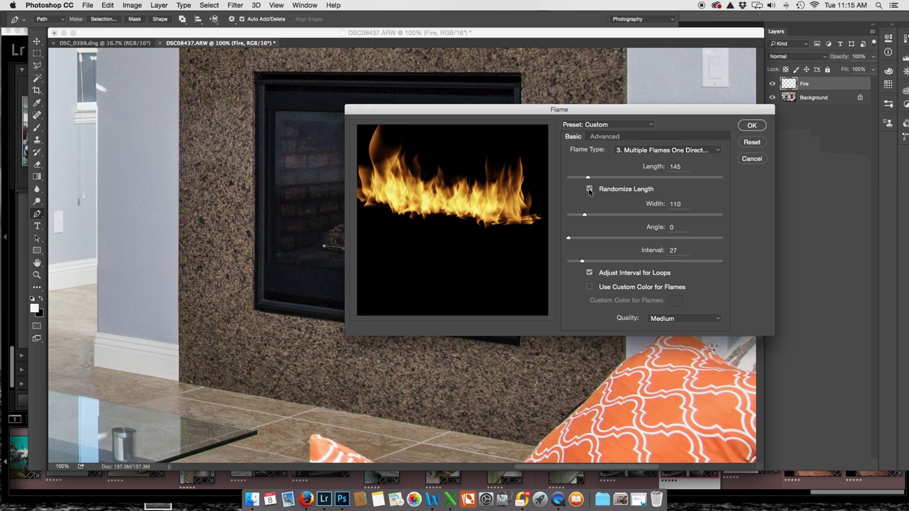
left_click_drag(587, 179, 610, 174)
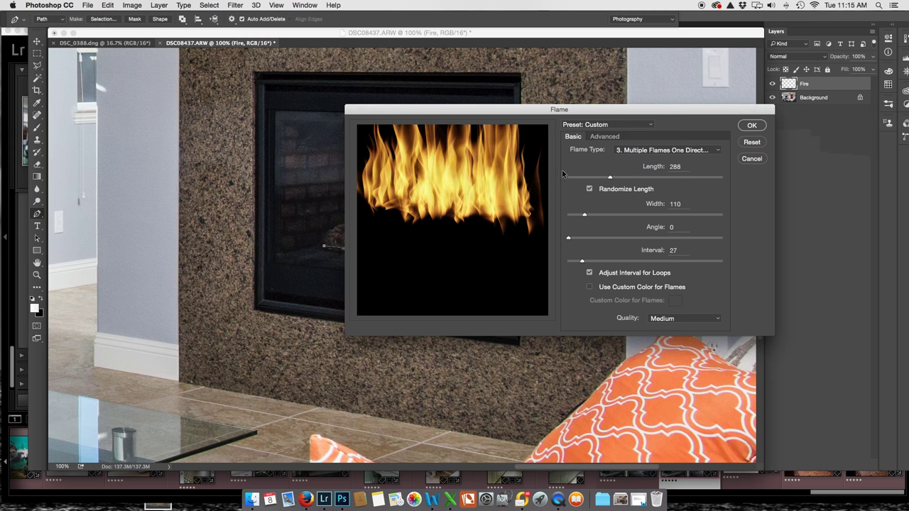
left_click_drag(609, 178, 571, 179)
left_click_drag(571, 177, 581, 178)
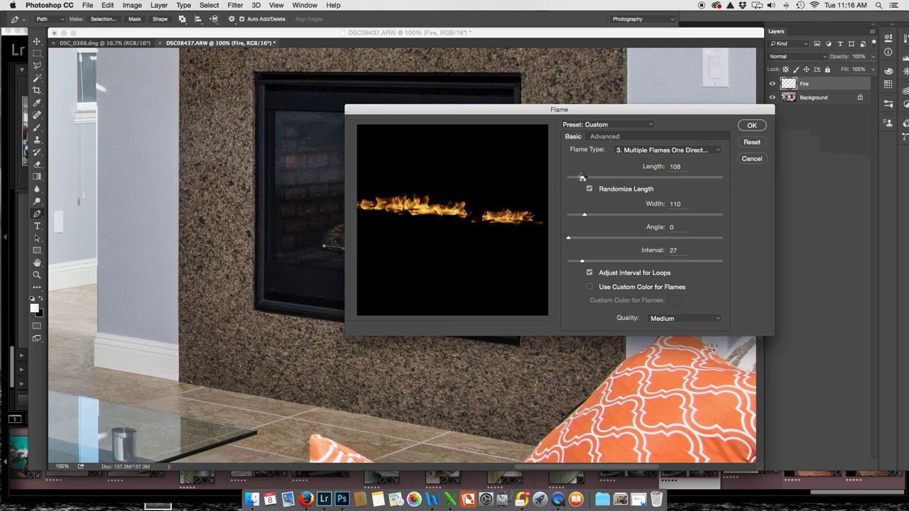
left_click_drag(583, 178, 584, 179)
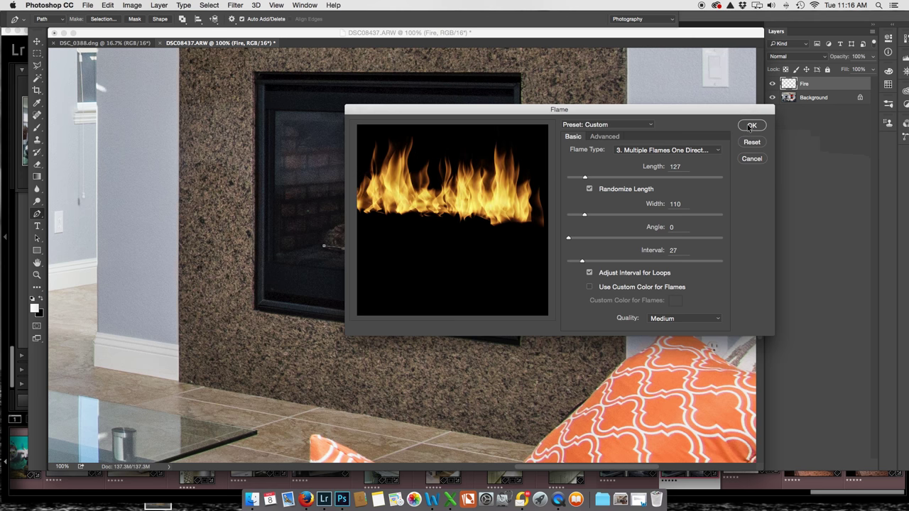
left_click(750, 126)
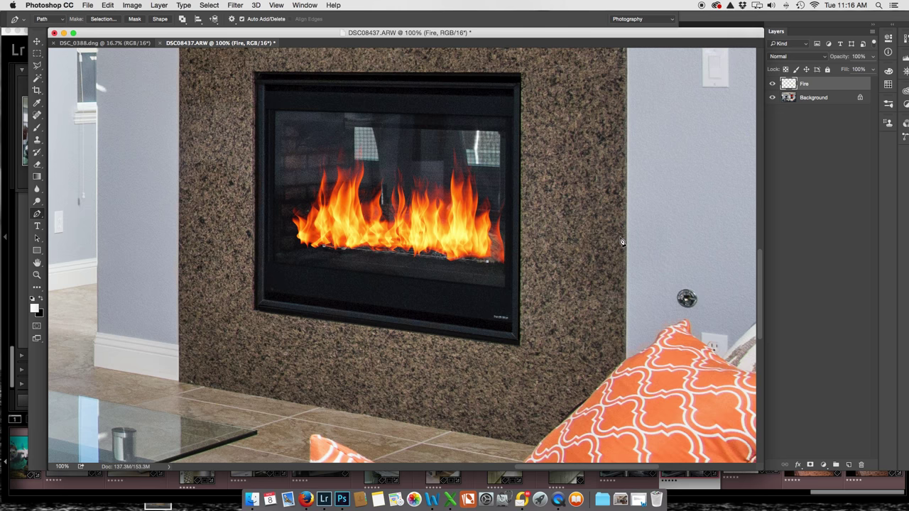
- Lower the Fire layer's opacity to 55% and dismiss the path below the flames
left_click(872, 57)
left_click_drag(871, 71, 852, 69)
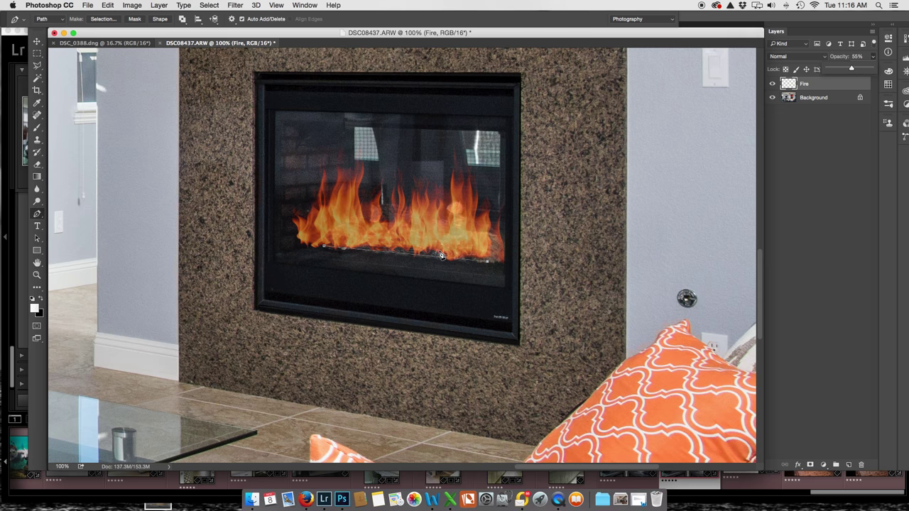
left_click(400, 259)
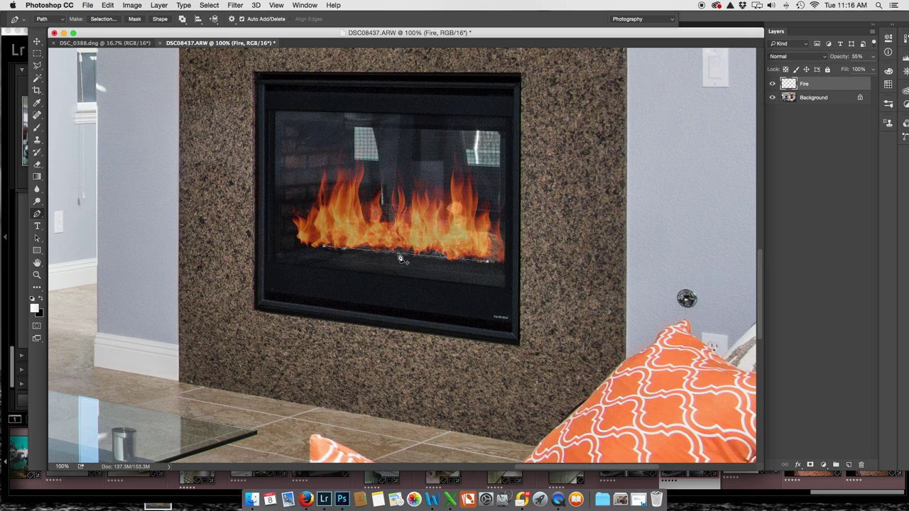
key("Return")
- Transform the flames to 75.83% width and 78.54% height, rotate them 1.81°, and position them over the fireplace logs
key("super+t")
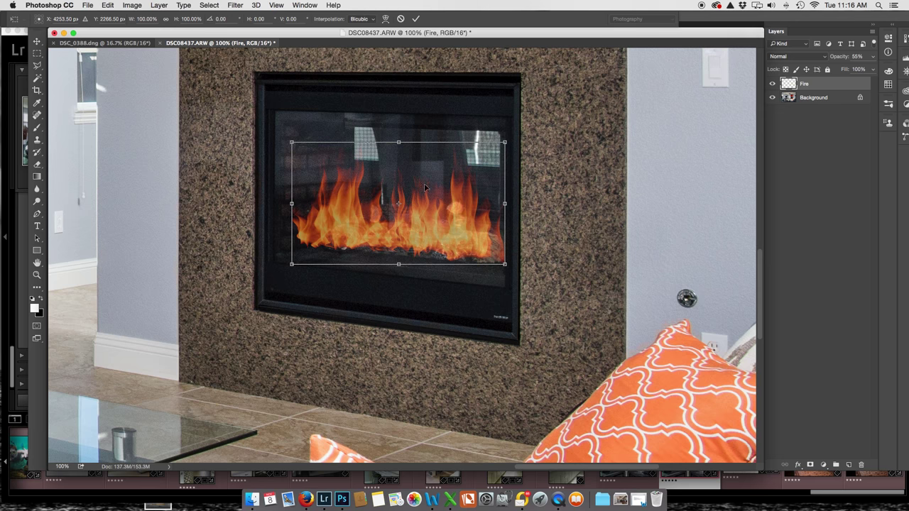
left_click_drag(408, 183, 434, 186)
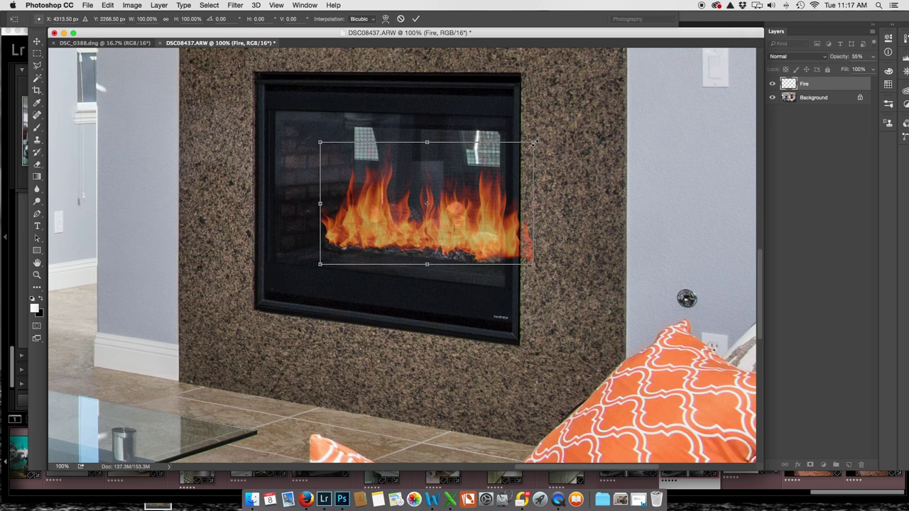
left_click_drag(534, 142, 482, 171)
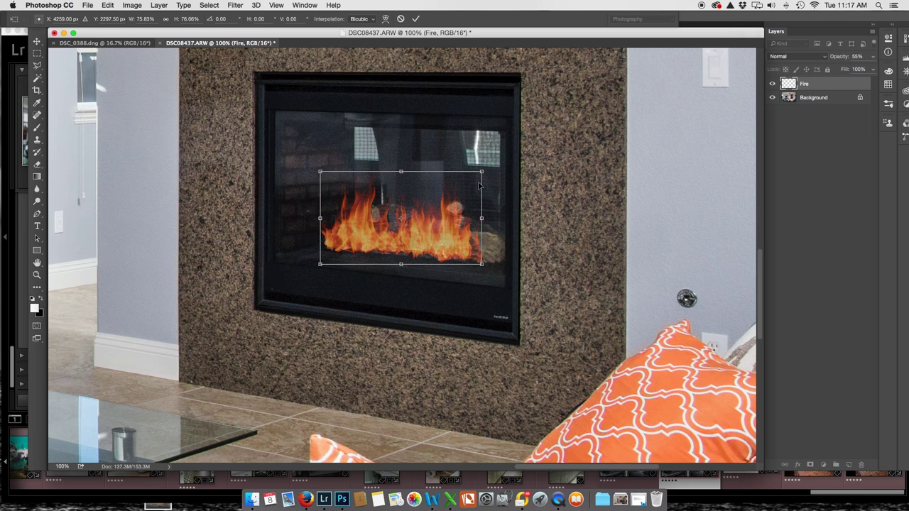
left_click_drag(392, 230, 412, 227)
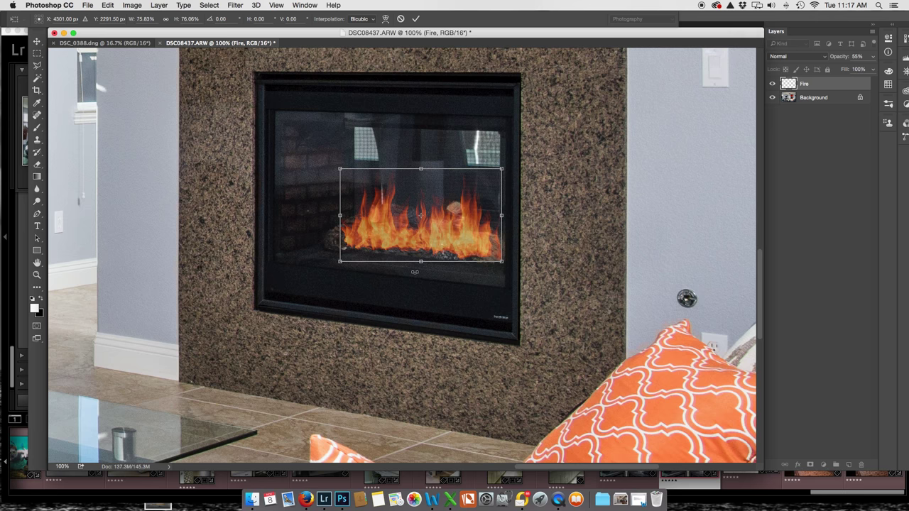
left_click_drag(414, 272, 412, 272)
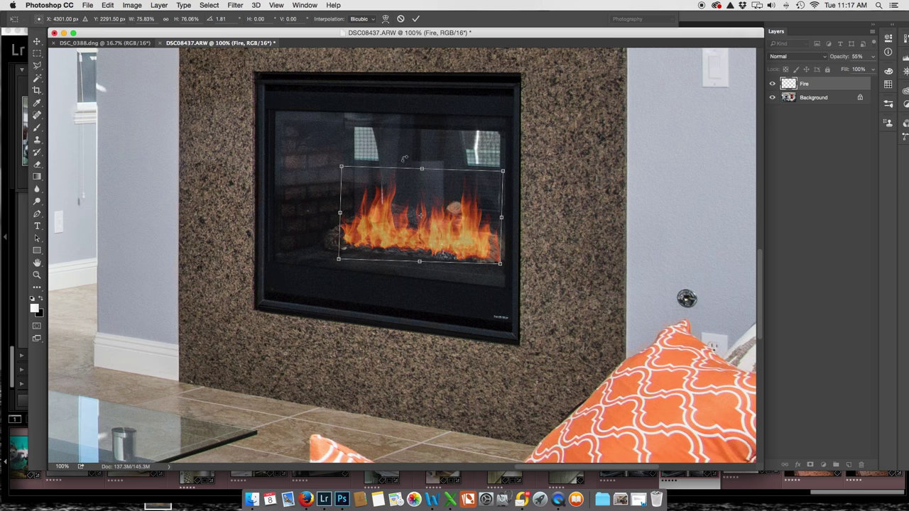
left_click_drag(420, 168, 421, 165)
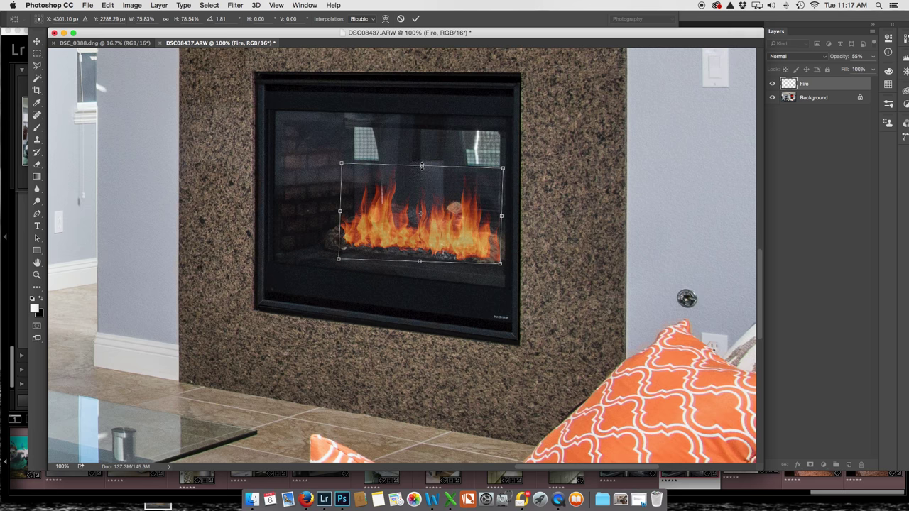
left_click(416, 20)
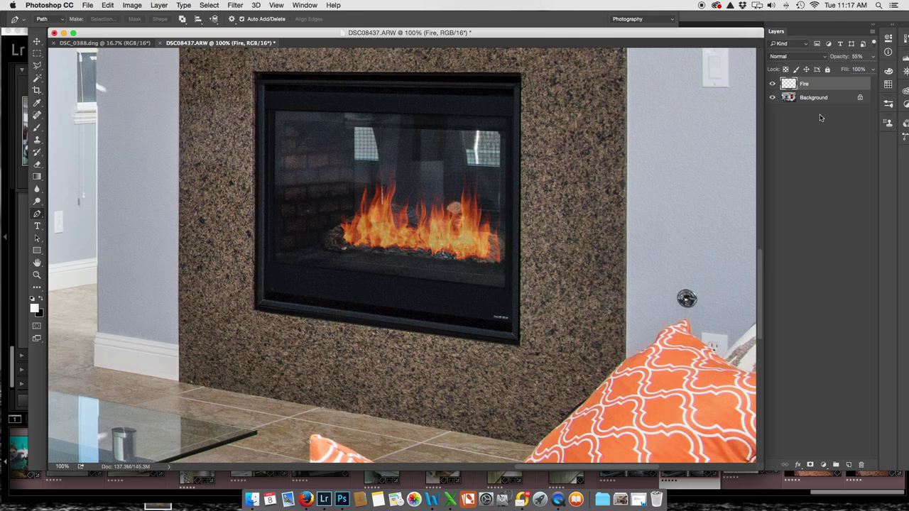
- Set the Fire layer's blend mode to Screen
left_click(806, 45)
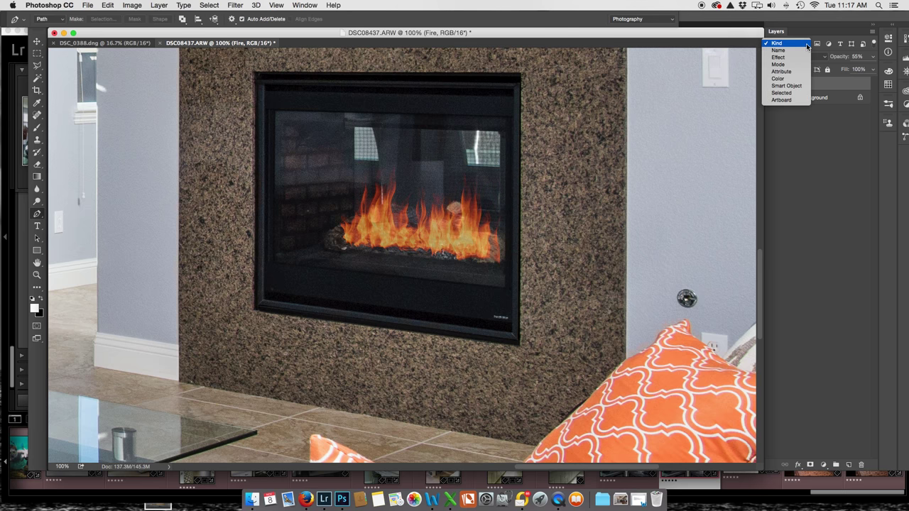
left_click(825, 32)
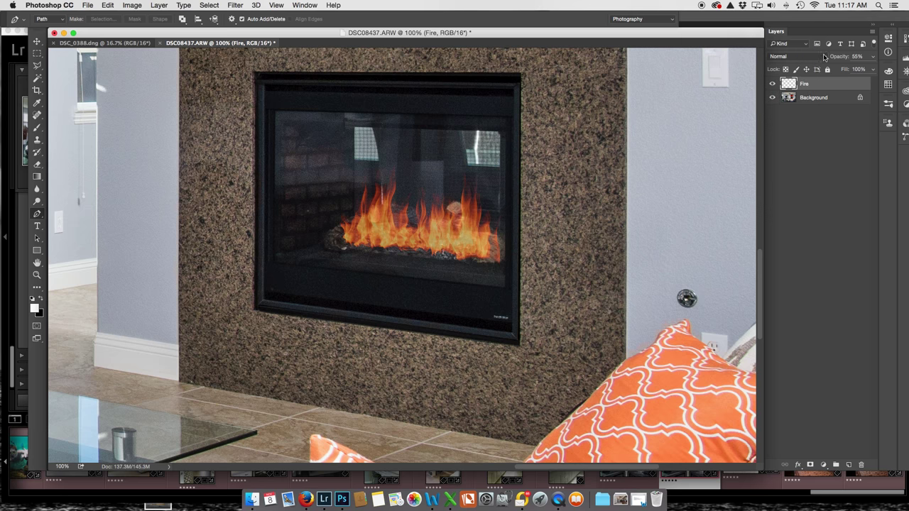
left_click(824, 58)
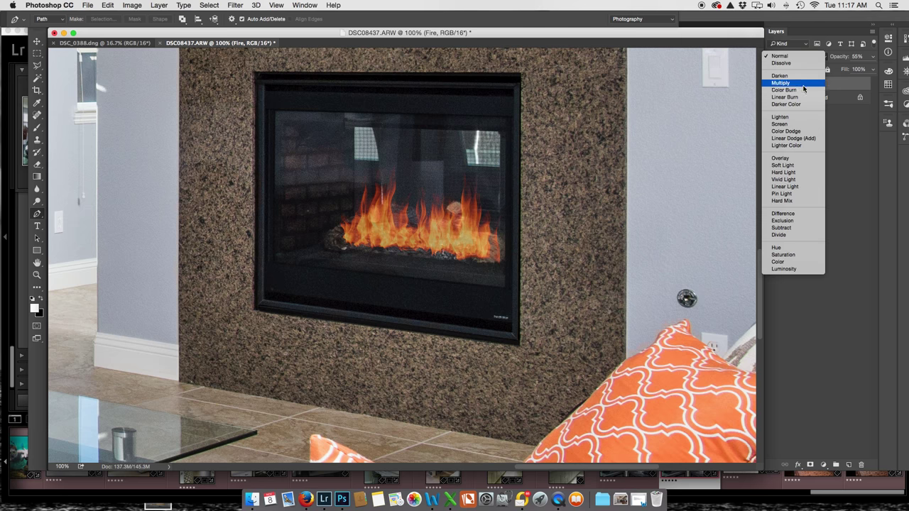
left_click(779, 125)
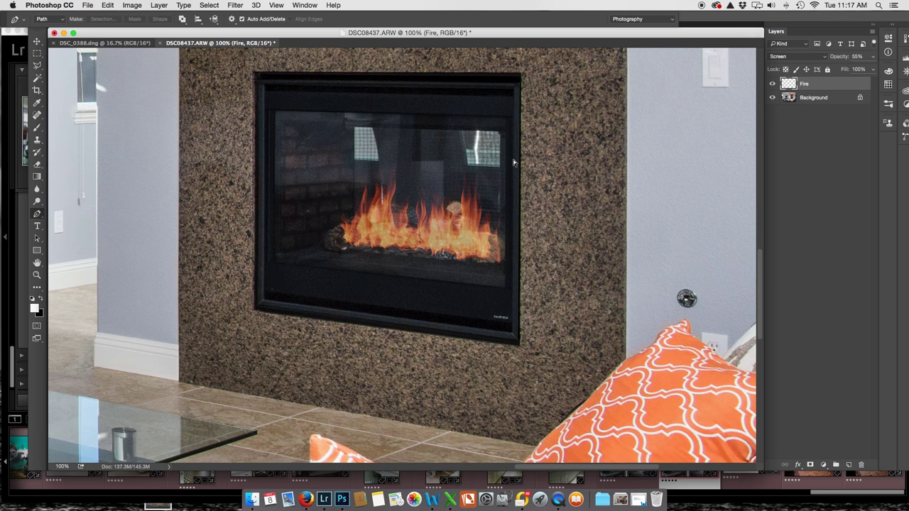
- Raise the Fire layer's opacity to 64%
key("super+minus")
key("super+minus")
key("super+minus")
key("super+minus")
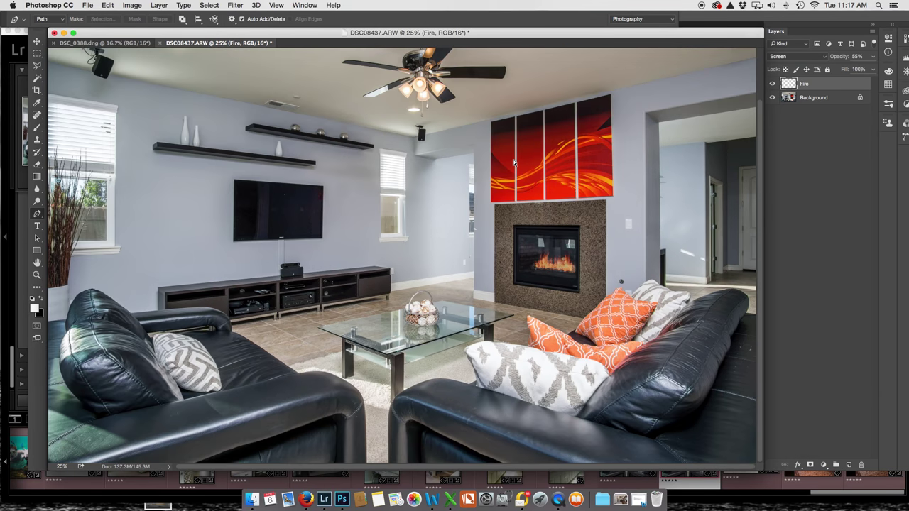
key("super+minus")
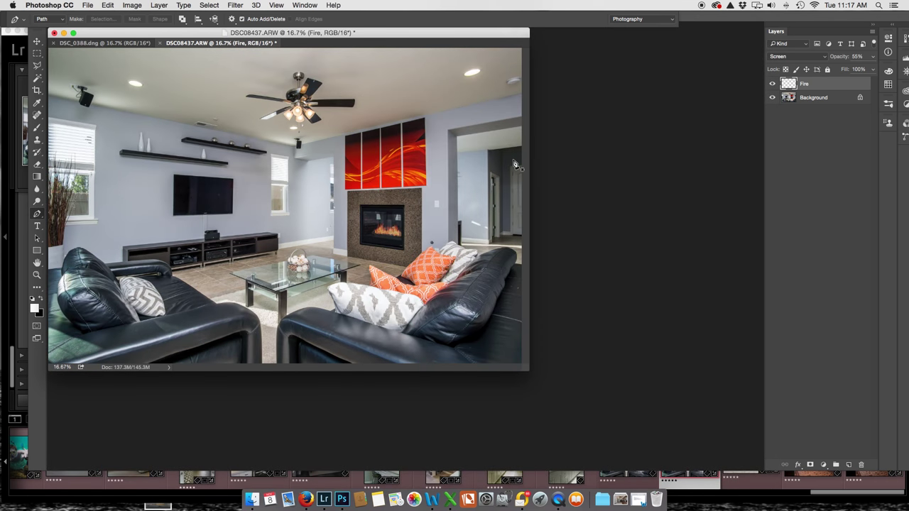
left_click(871, 57)
left_click(855, 69)
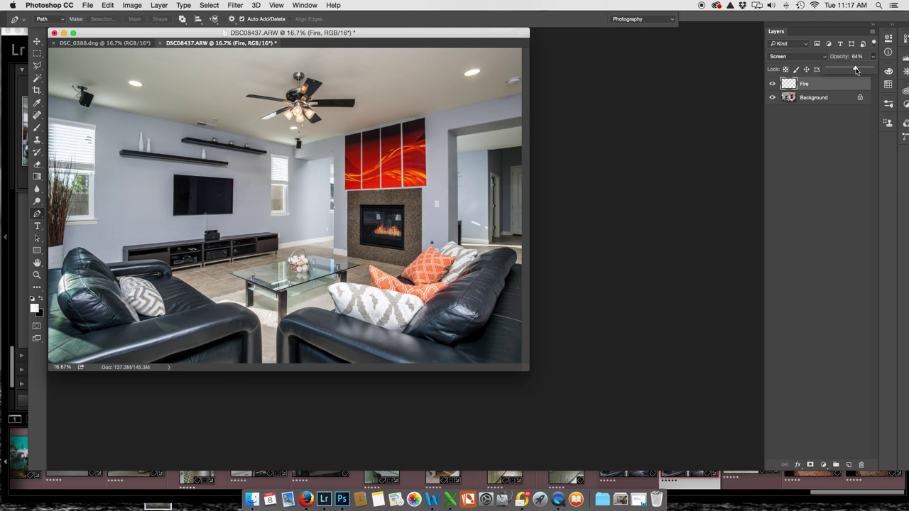
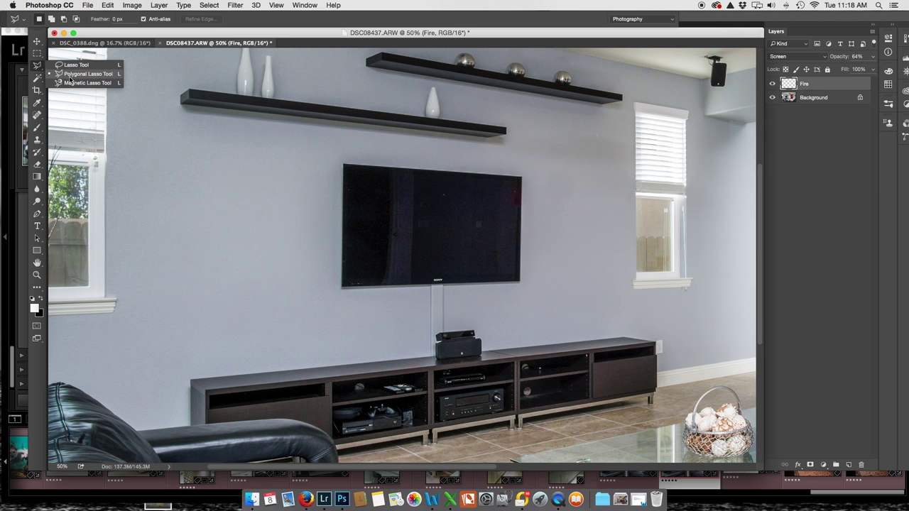
- Outline the TV screen just inside its black frame with a four-sided Polygonal Lasso selection
left_click(74, 75)
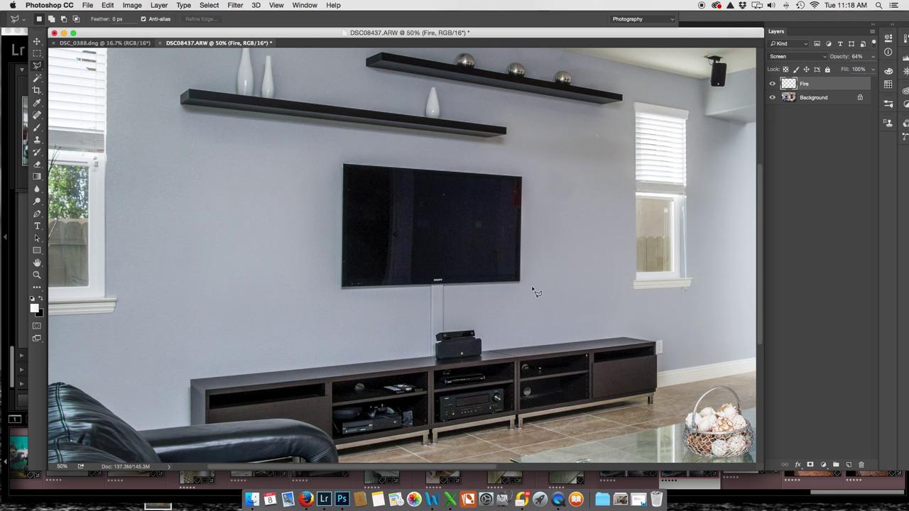
key("super+plus")
key("super+plus")
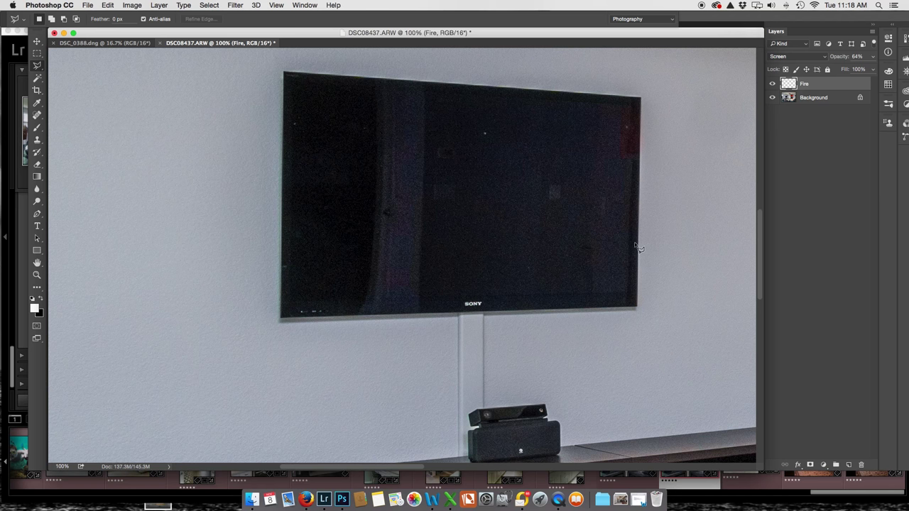
left_click(628, 294)
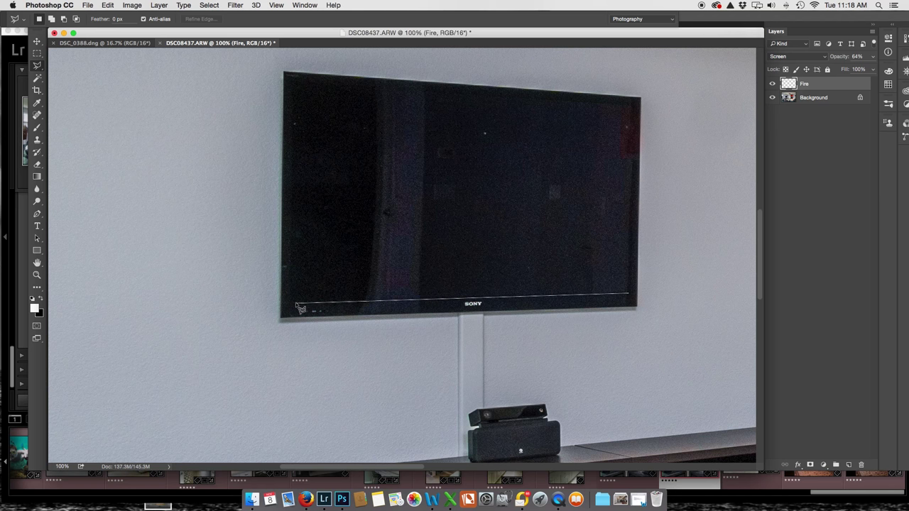
left_click(296, 299)
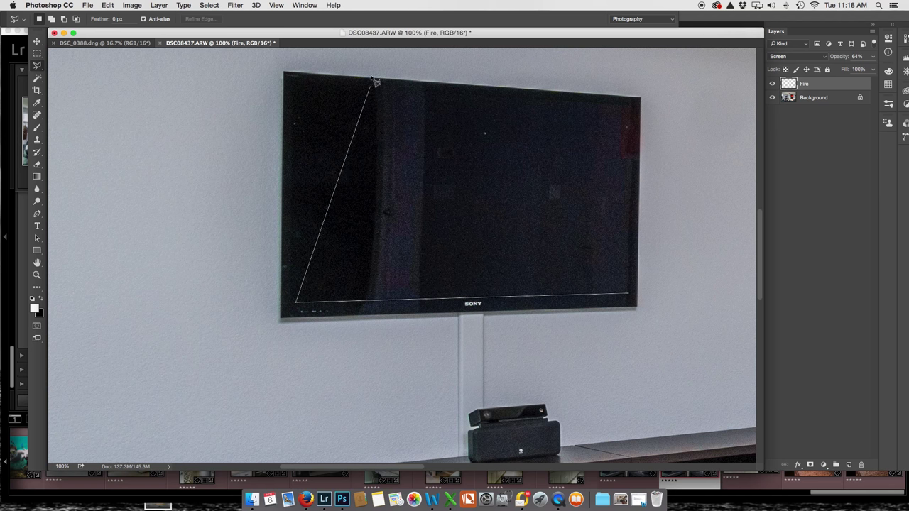
left_click(296, 80)
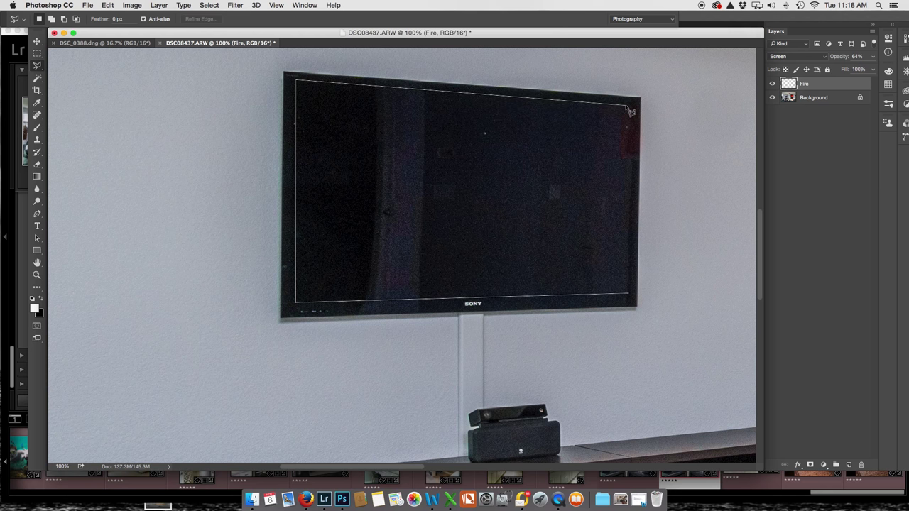
left_click(628, 106)
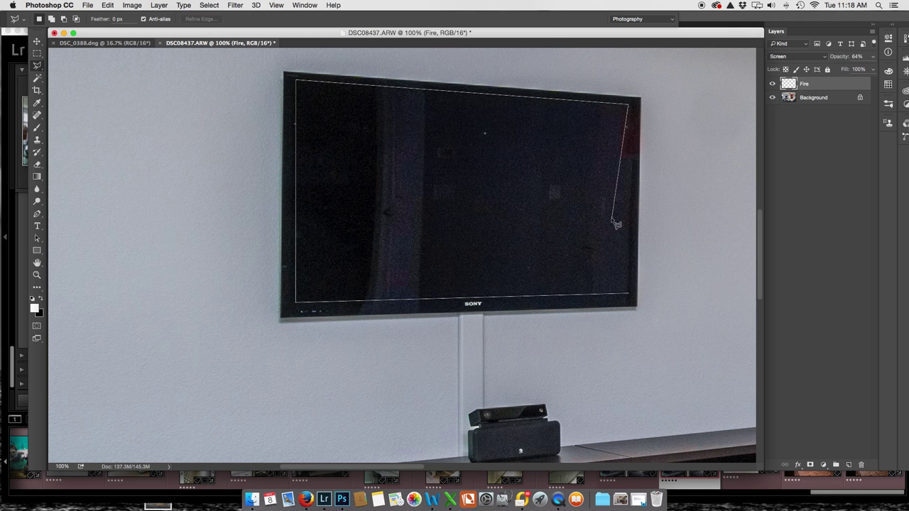
double_click(629, 293)
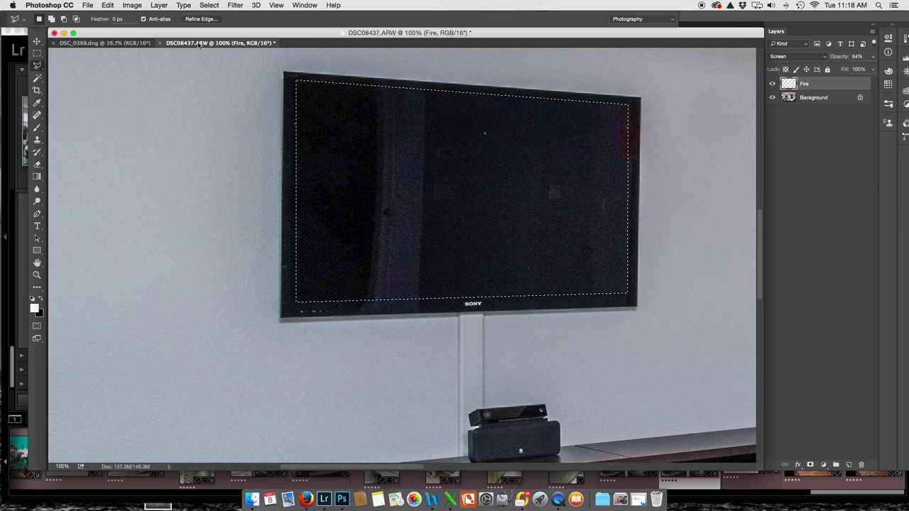
- Feather the TV screen selection with a radius of 2 pixels
left_click(213, 6)
mouse_move(228, 131)
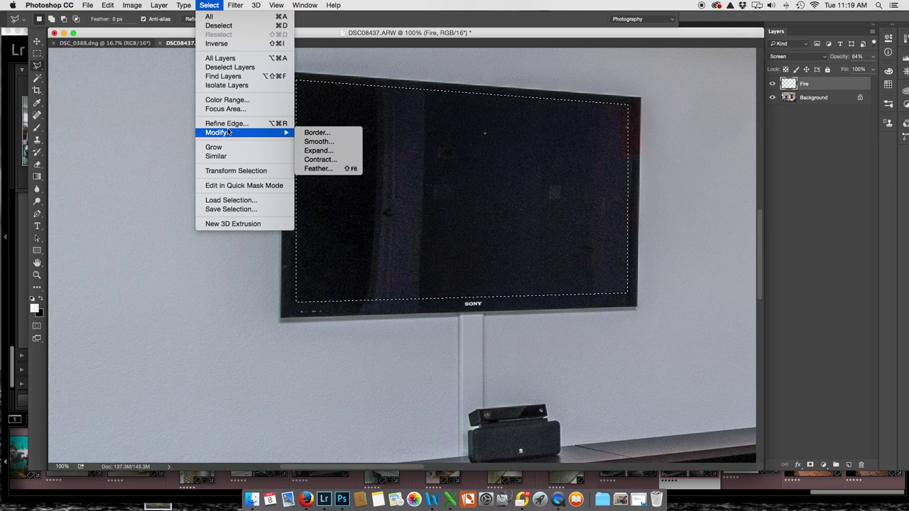
left_click(316, 168)
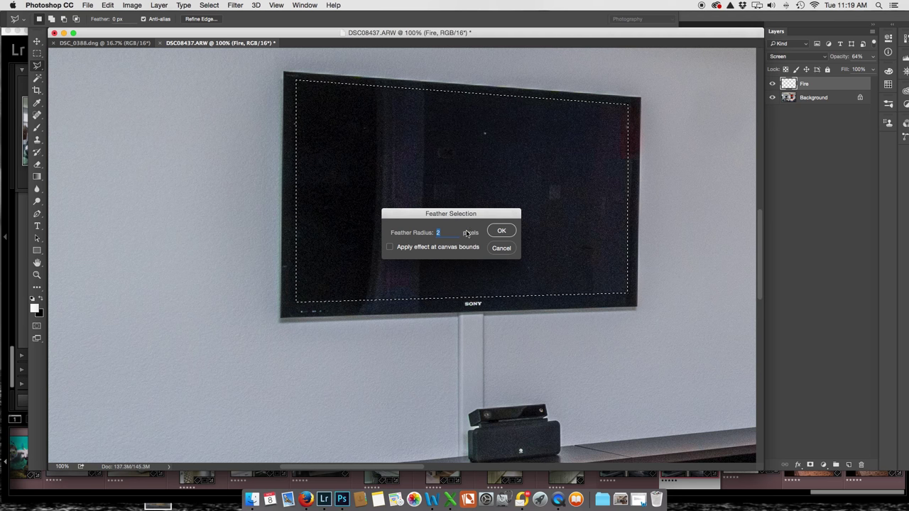
left_click(502, 232)
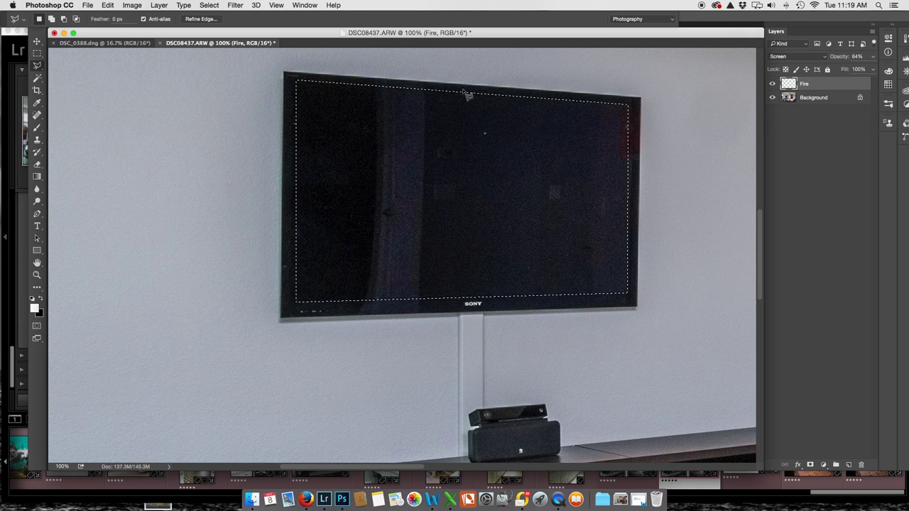
- Save the TV screen selection as a new channel named TV Picture, and deselect it
left_click(210, 6)
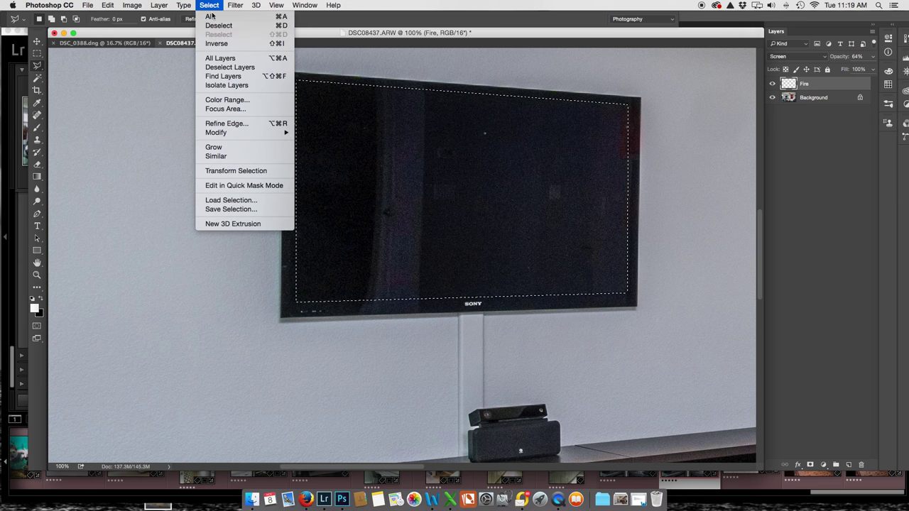
left_click(224, 208)
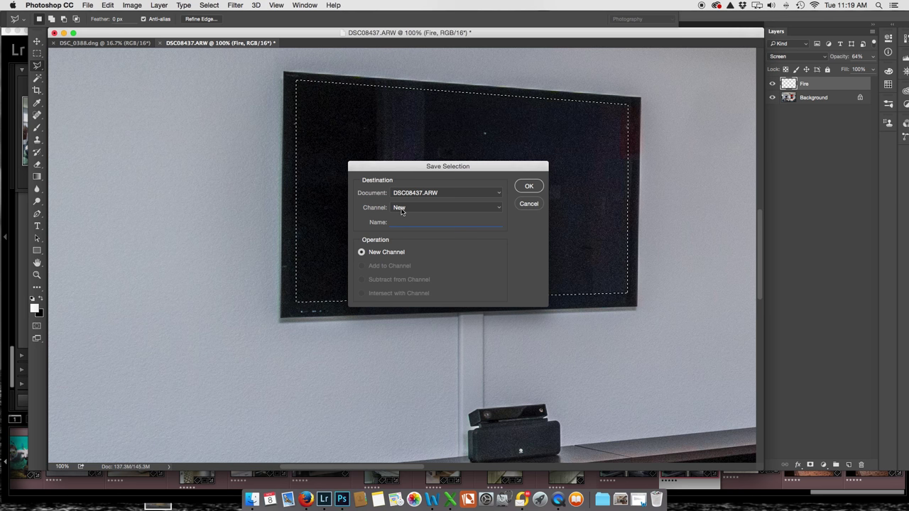
type("TV Picture")
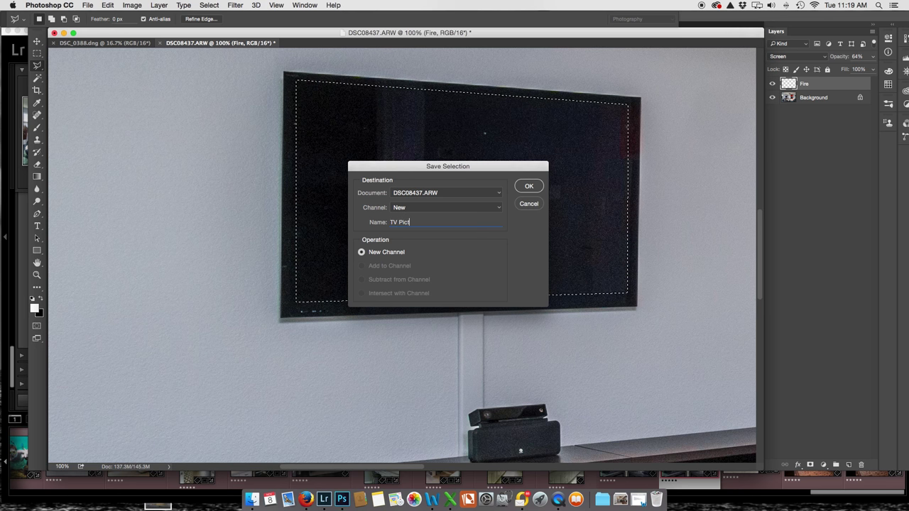
left_click(521, 189)
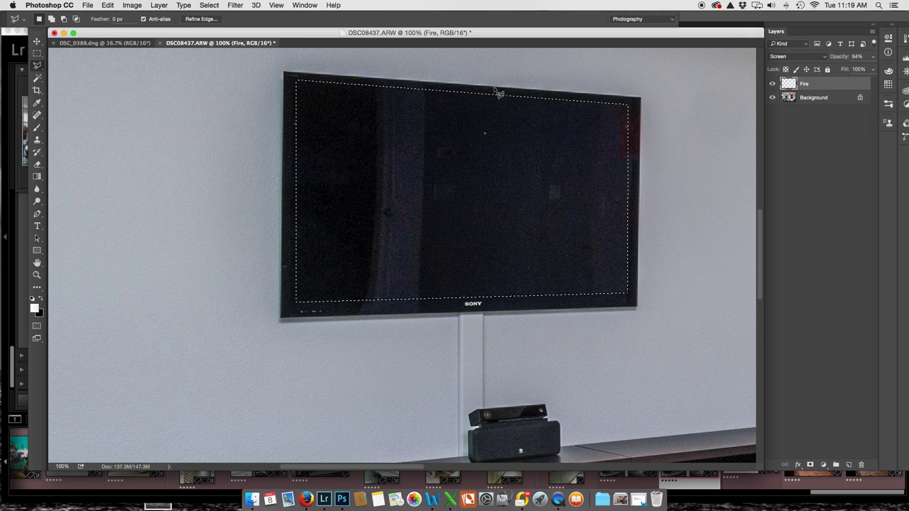
key("super+d")
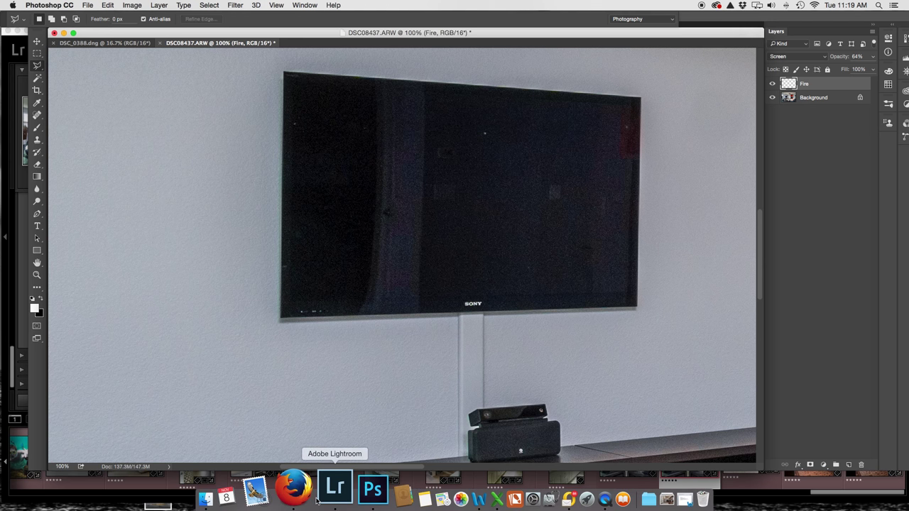
- Open the rowing photo DSC_4524.NEF from Lightroom in Photoshop and copy nearly the whole image with a rectangular selection
left_click(331, 488)
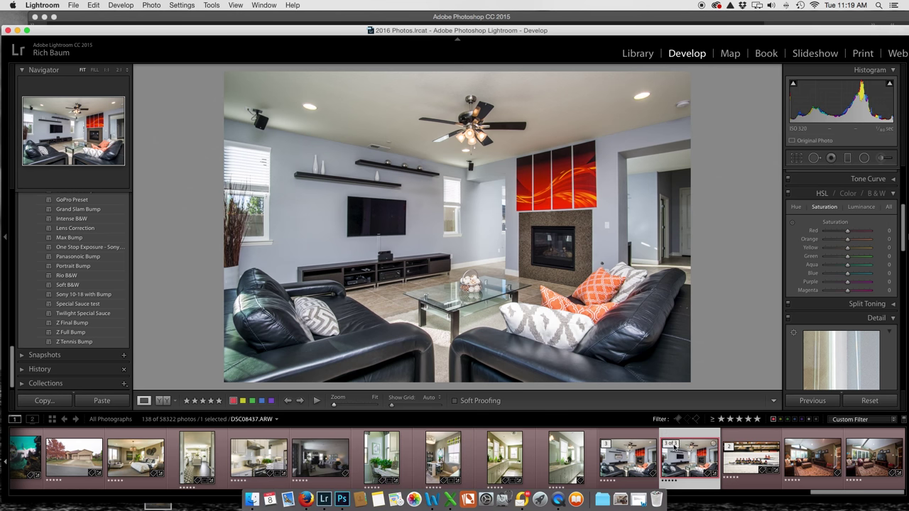
left_click(740, 467)
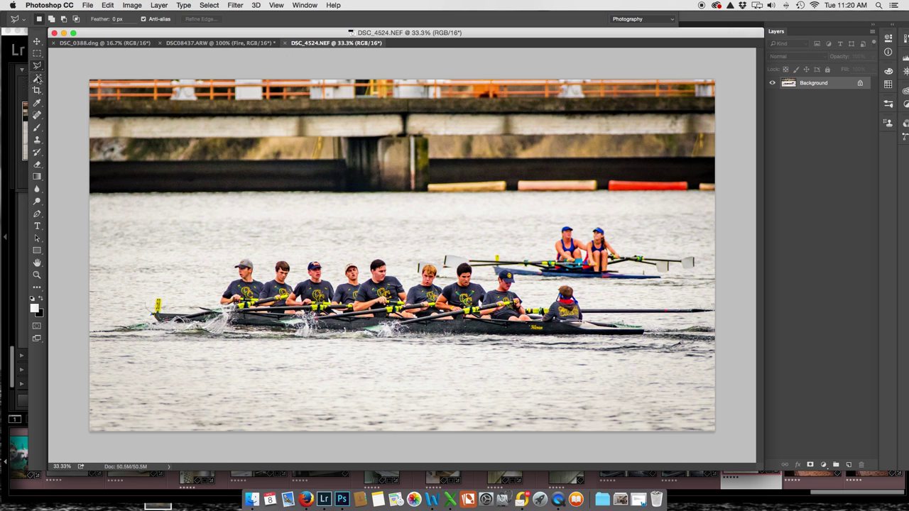
left_click(37, 53)
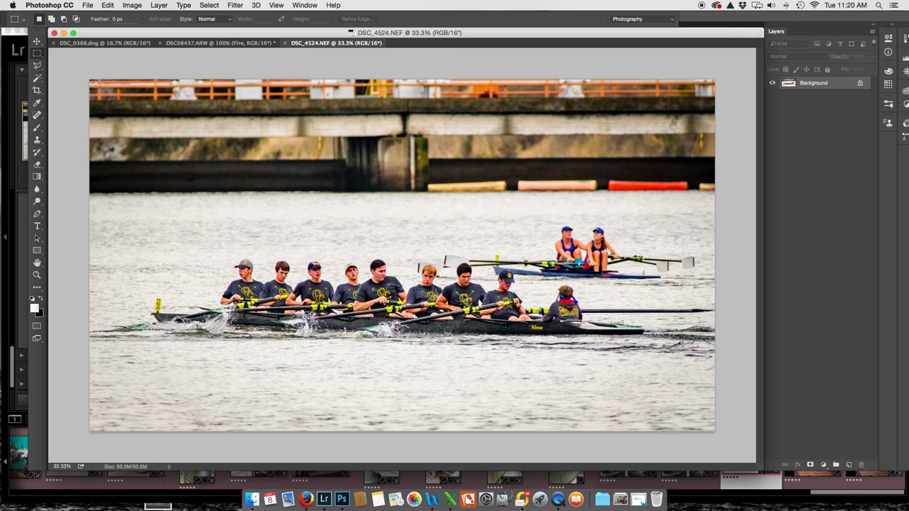
left_click_drag(95, 83, 713, 428)
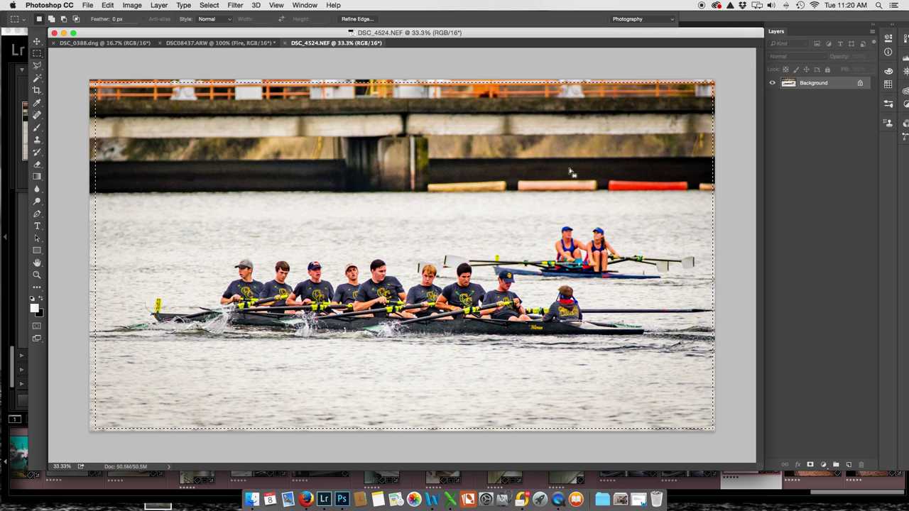
key("super+c")
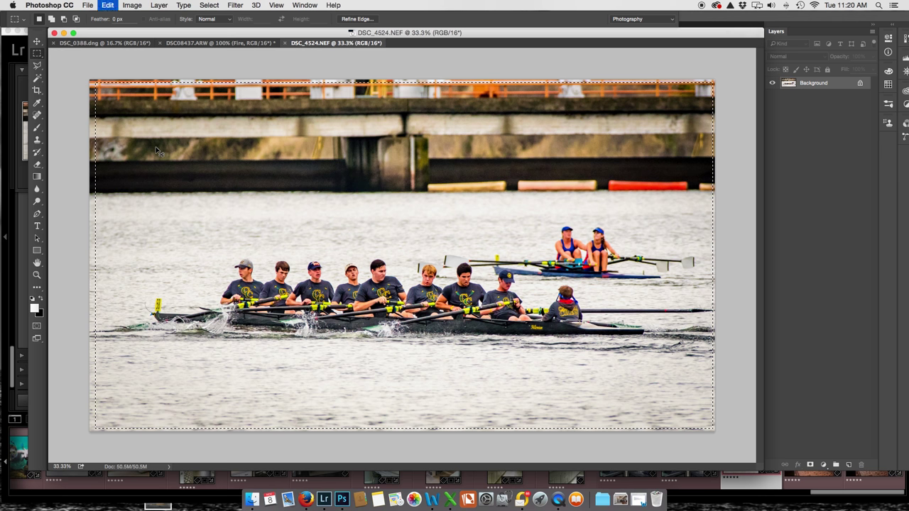
left_click(108, 7)
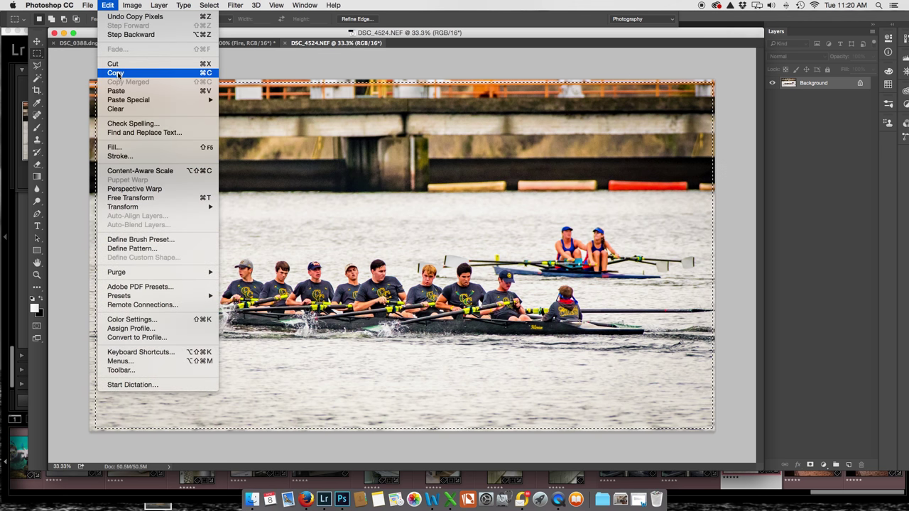
left_click(392, 53)
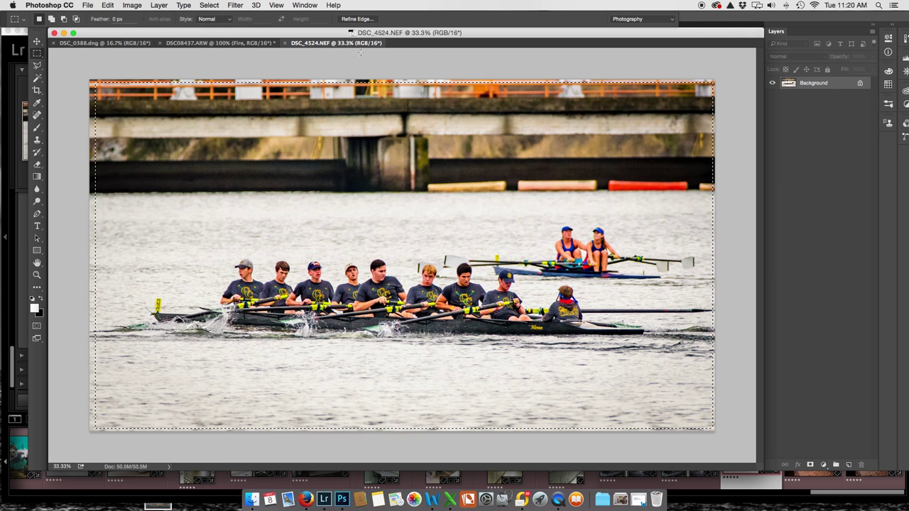
- Close the rowing photo without saving and paste the copied image into the living-room document DSC08437.ARW
left_click(286, 43)
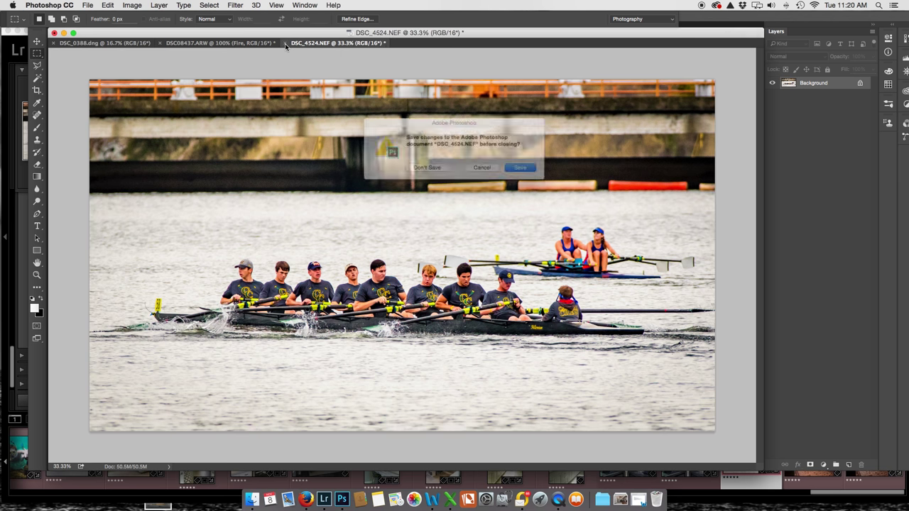
left_click(421, 171)
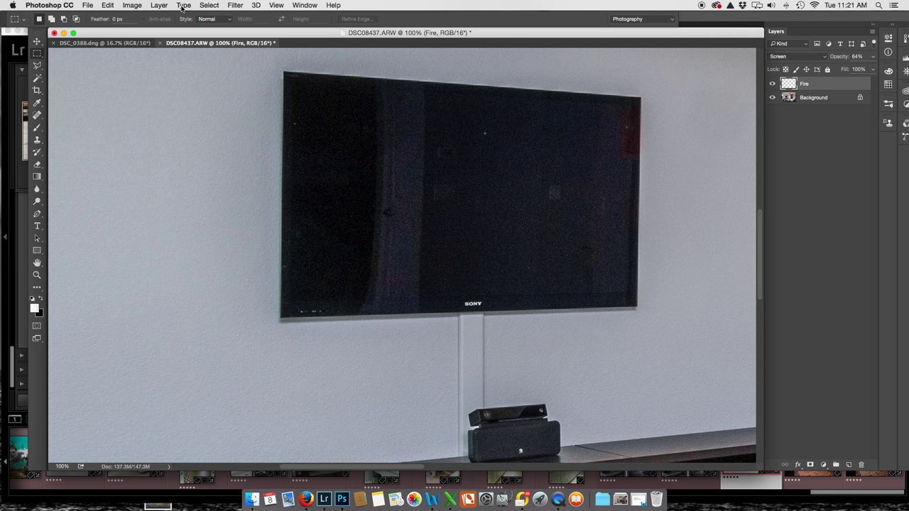
key("super+minus")
key("super+minus")
key("super+minus")
key("super+minus")
key("super+minus")
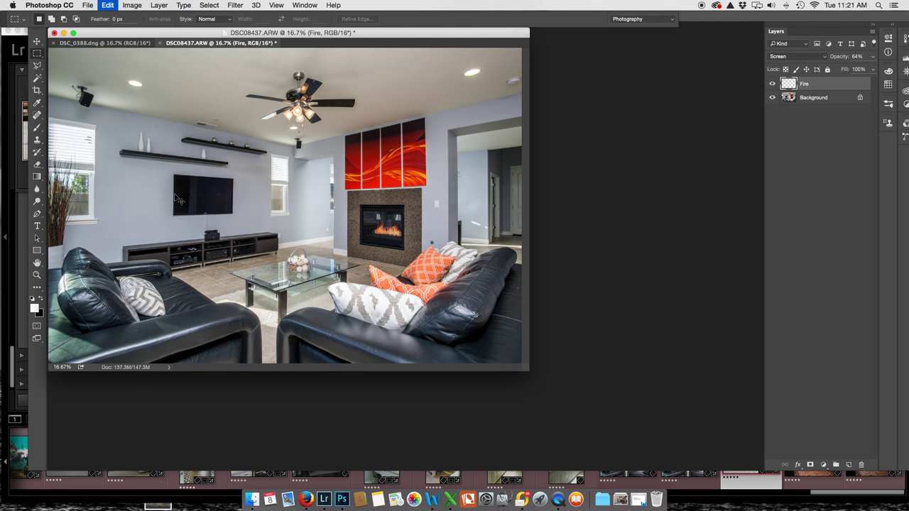
key("super+v")
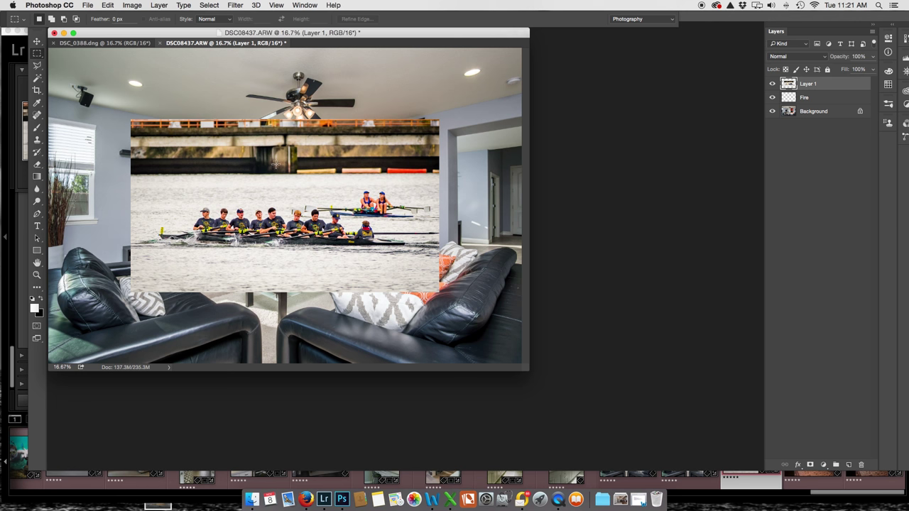
- Lower the pasted rowing layer's opacity to 43% so the TV shows through
left_click_drag(281, 162, 392, 205)
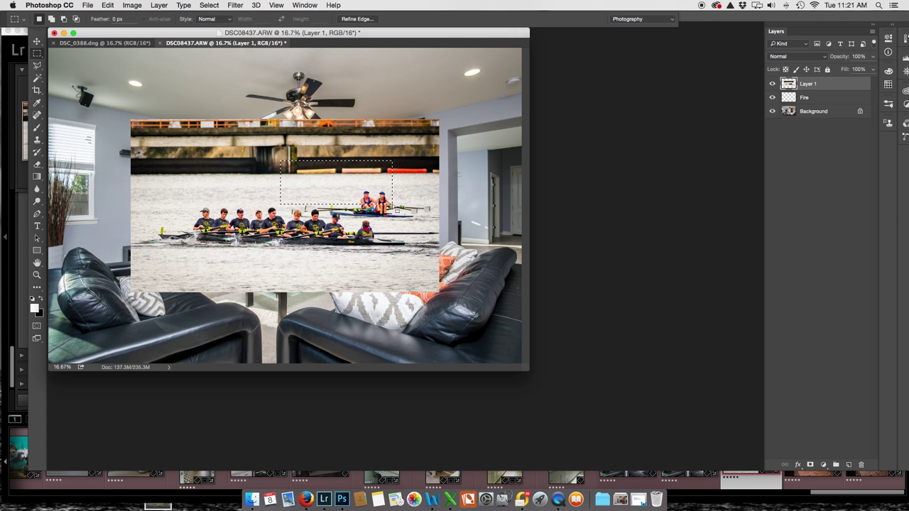
key("super+d")
left_click(872, 56)
left_click_drag(864, 67, 846, 68)
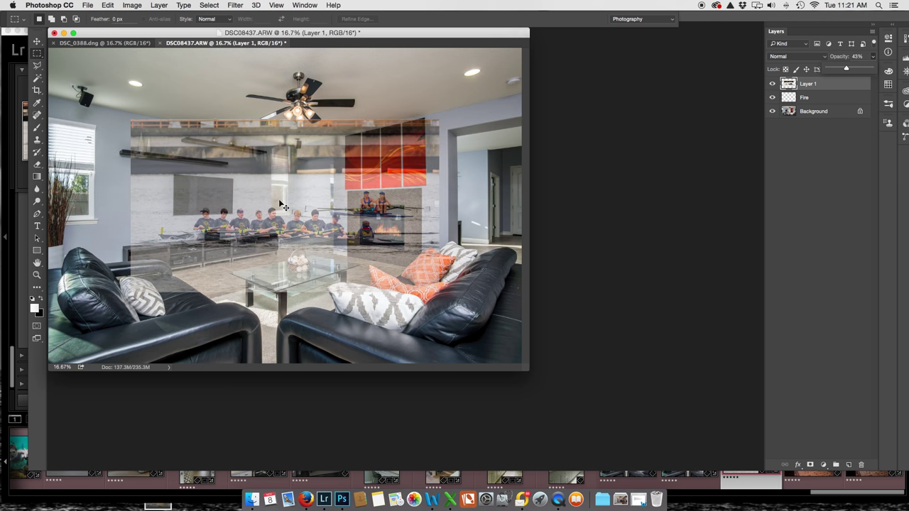
- Scale the rowing layer down to about 27.5% and position it over the TV with Free Transform
key("super+t")
left_click_drag(280, 203, 207, 199)
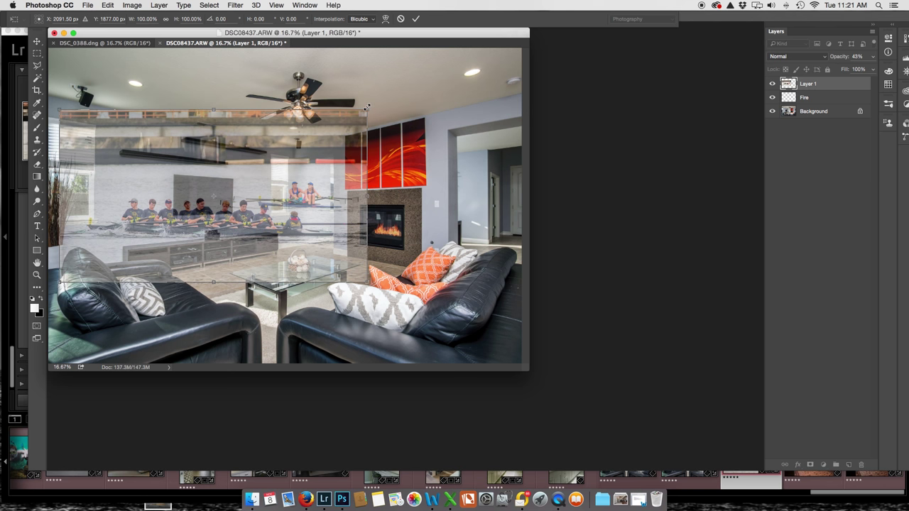
left_click_drag(366, 108, 239, 173)
left_click_drag(197, 209, 207, 205)
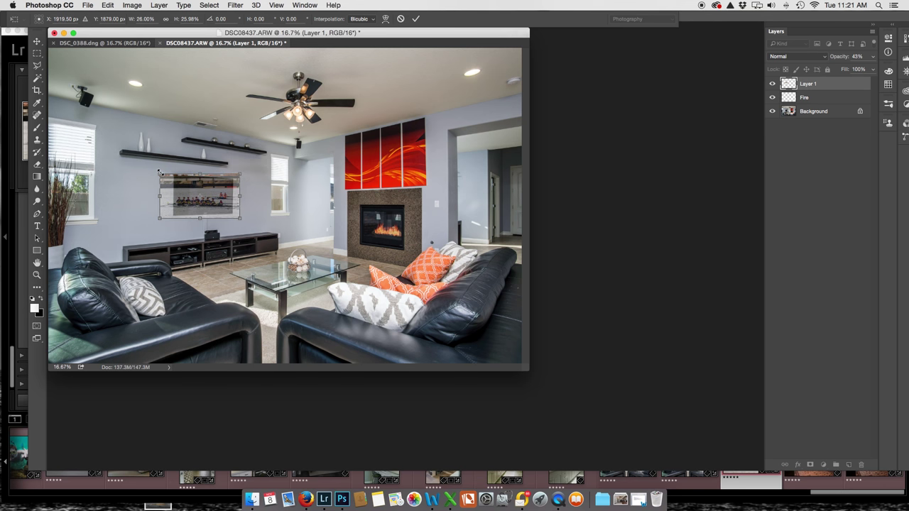
left_click_drag(159, 170, 154, 170)
left_click_drag(205, 199, 210, 199)
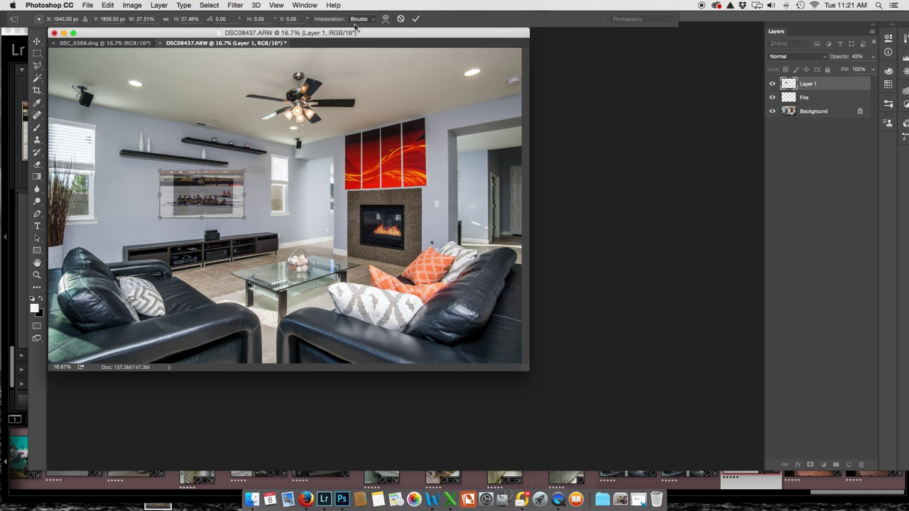
left_click(414, 19)
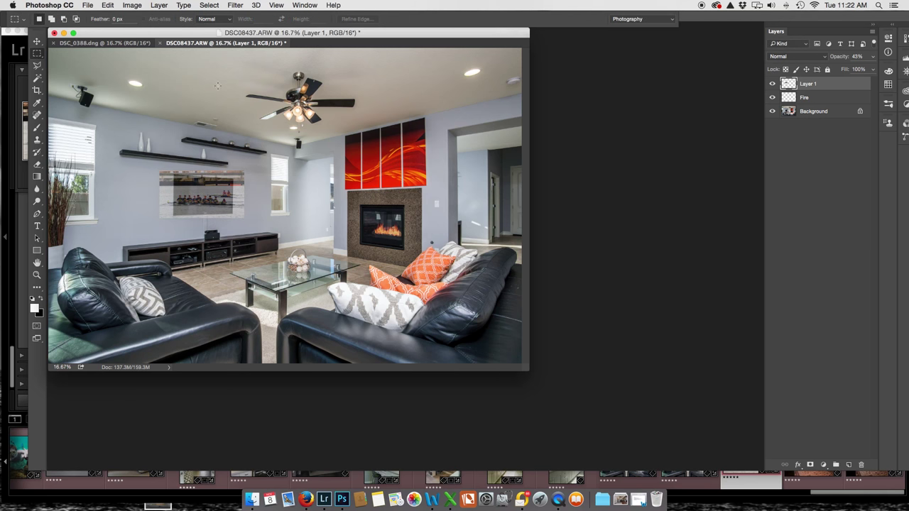
- Distort the rowing layer so its four corners match the TV's perspective, slightly overlapping the frame
left_click(108, 6)
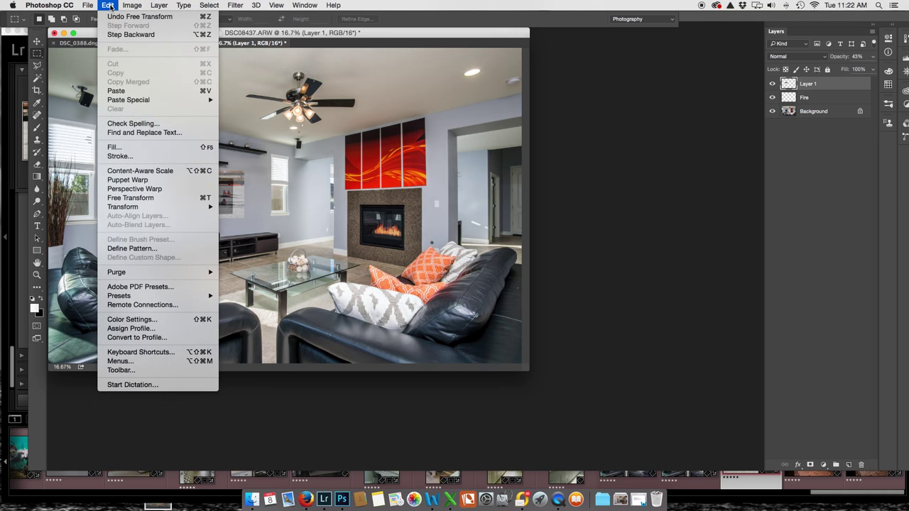
mouse_move(138, 208)
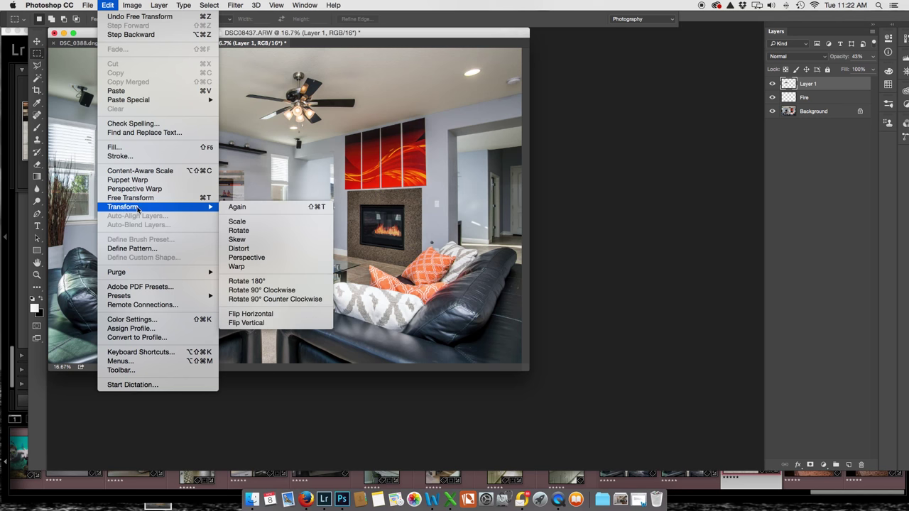
left_click(243, 249)
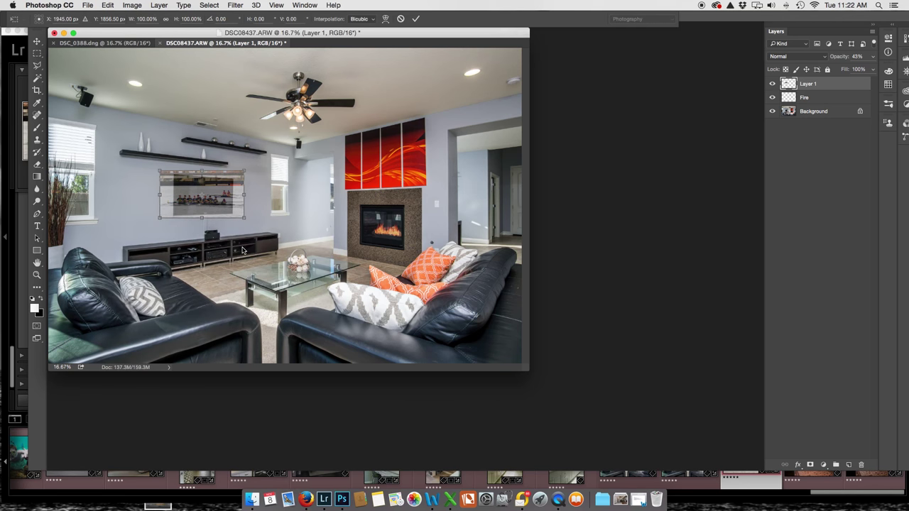
key("super+plus")
key("super+plus")
key("super+plus")
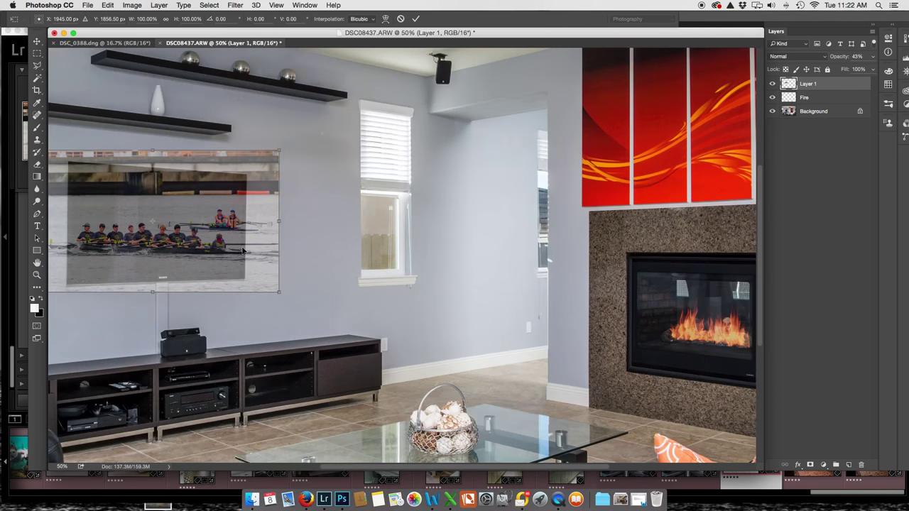
key("super+plus")
left_click_drag(186, 207, 453, 193)
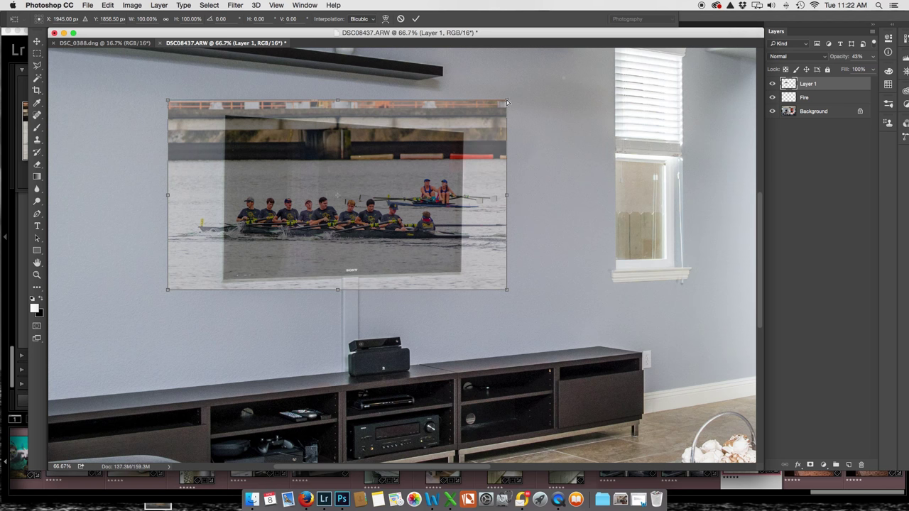
left_click_drag(507, 103, 466, 128)
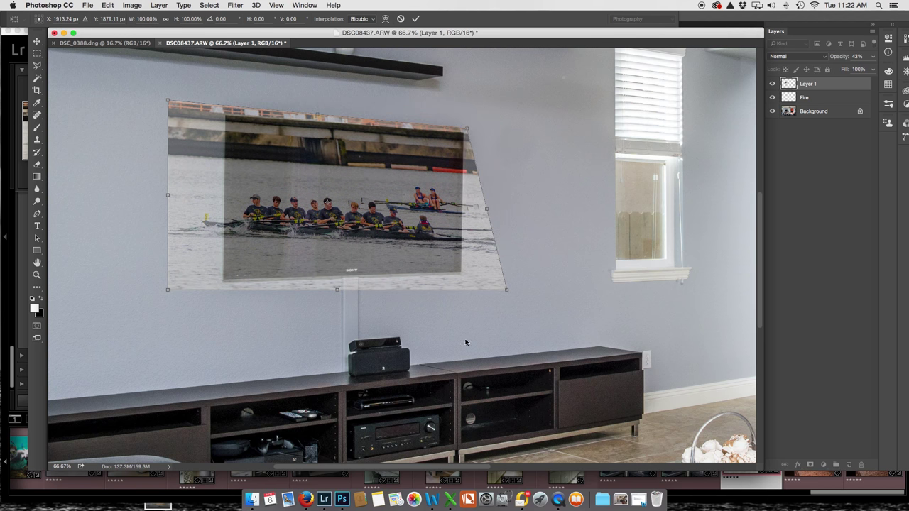
left_click_drag(506, 289, 463, 274)
left_click_drag(168, 288, 218, 277)
left_click_drag(169, 103, 225, 116)
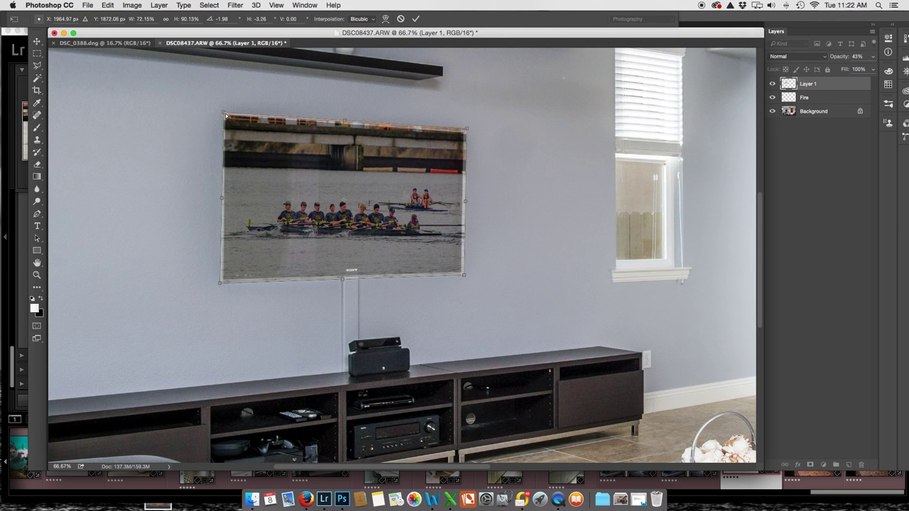
left_click(418, 21)
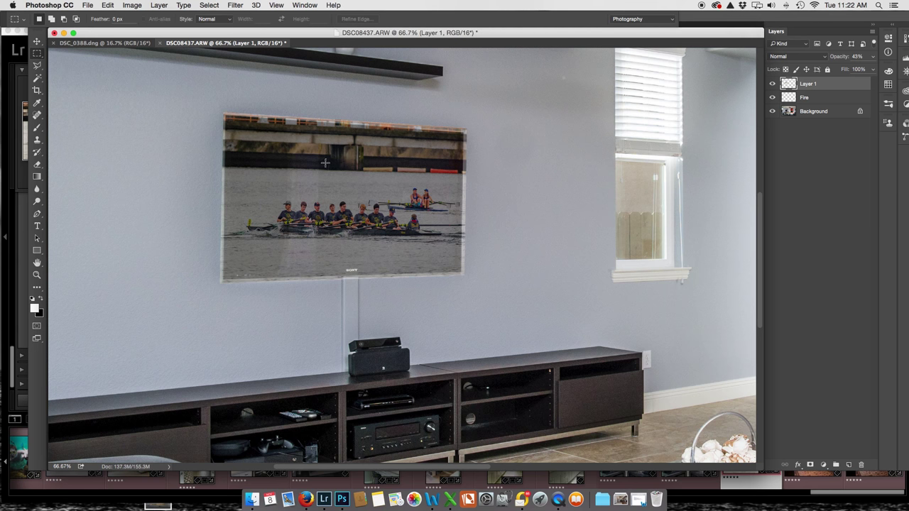
- Load the saved TV Picture selection and turn it into a layer mask on the rowing layer
left_click(211, 7)
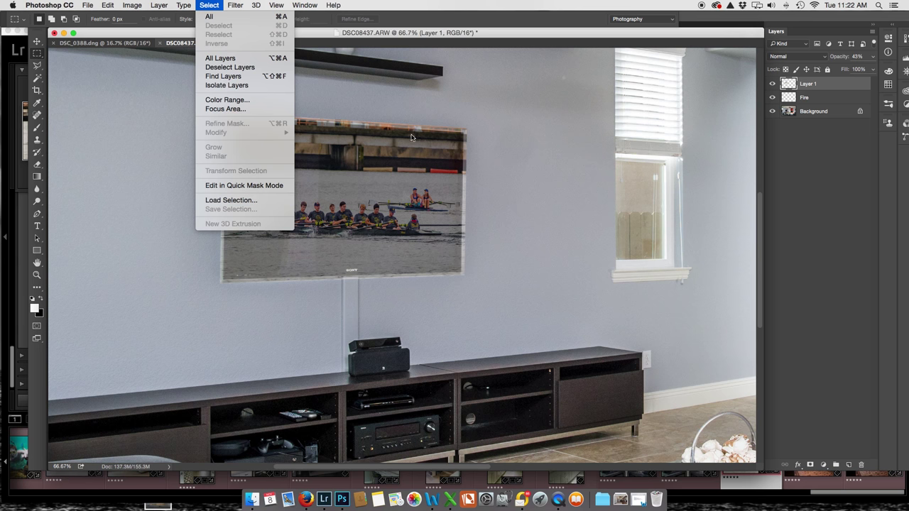
left_click(249, 203)
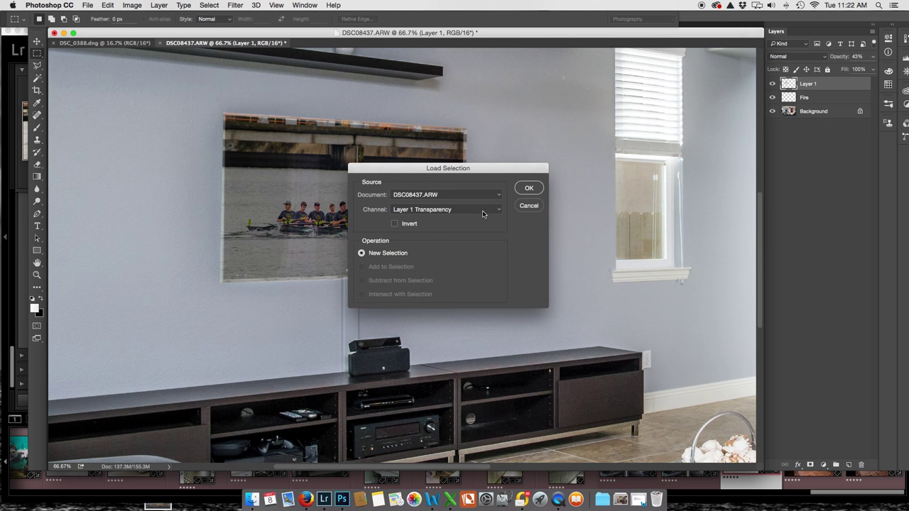
left_click(497, 210)
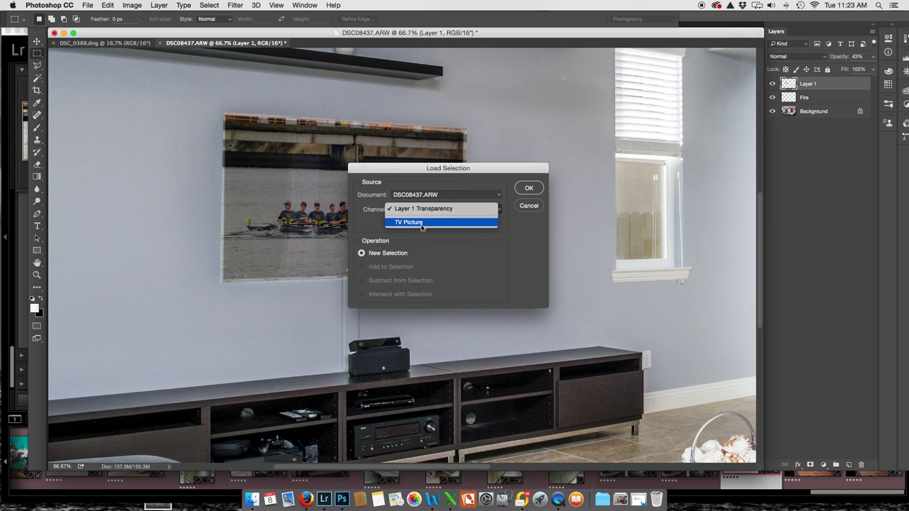
left_click(484, 243)
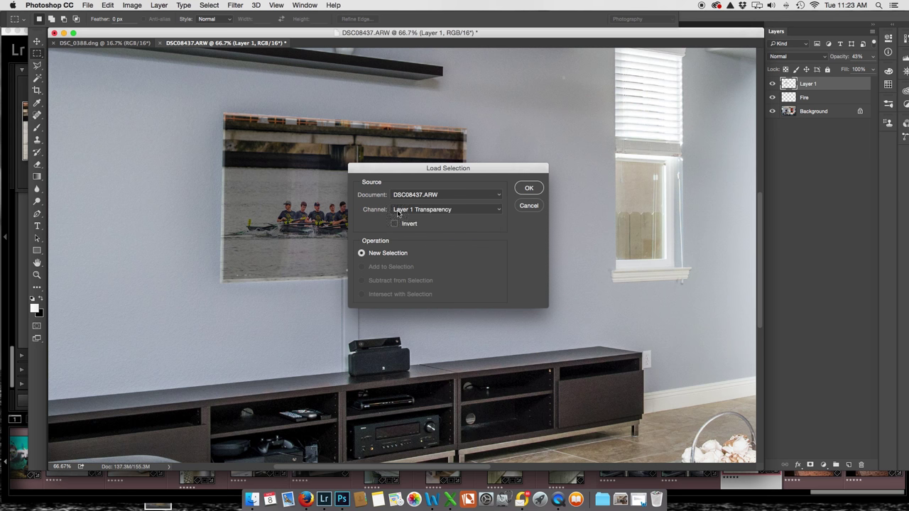
left_click(499, 211)
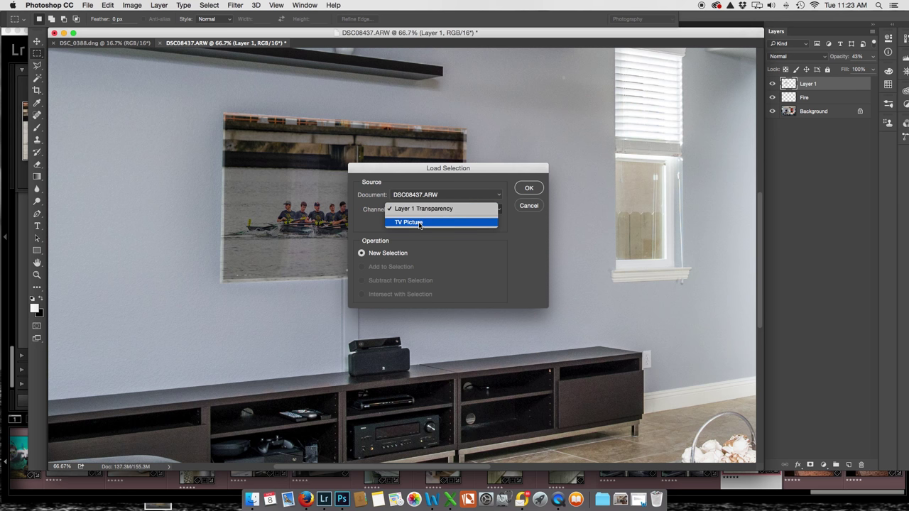
left_click(419, 224)
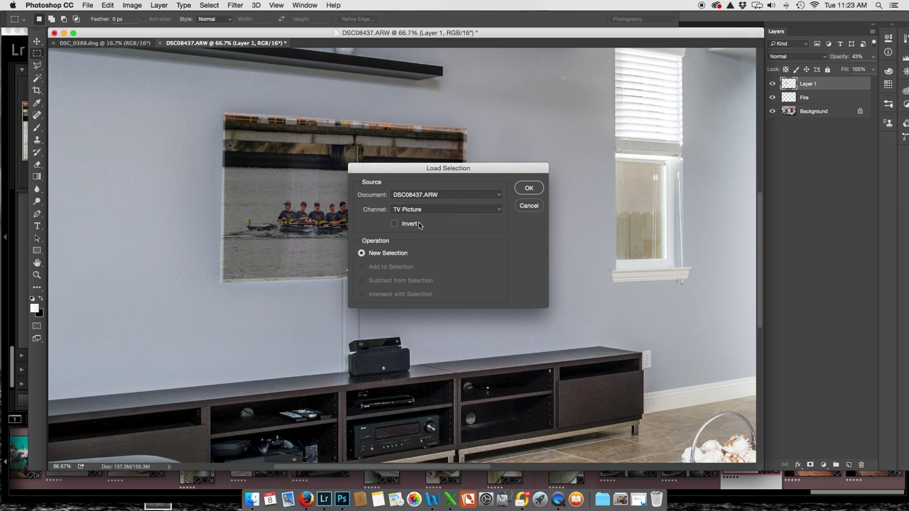
left_click(528, 189)
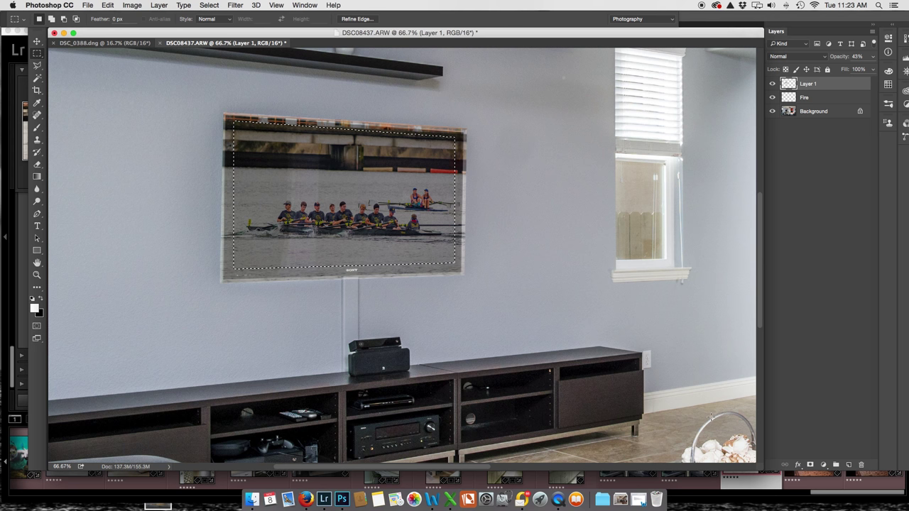
left_click(810, 465)
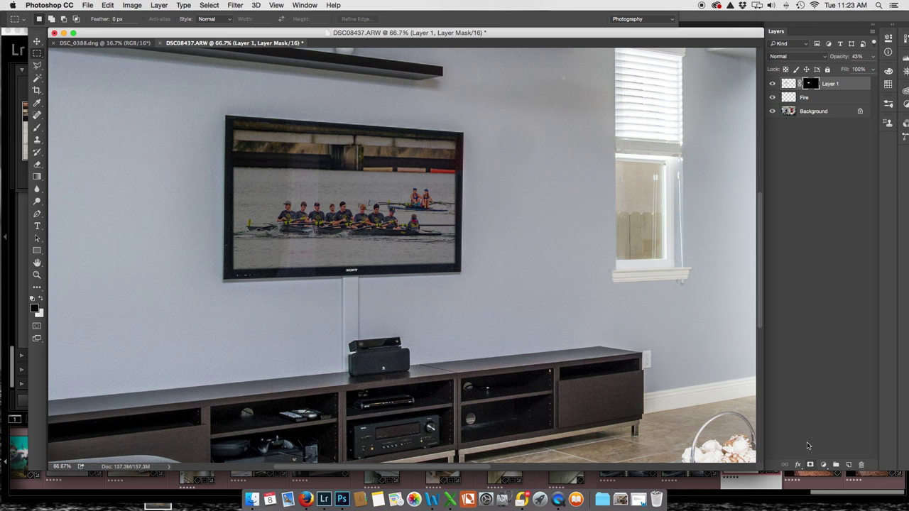
- Set the rowing layer's opacity to 100% and its blend mode to Screen
left_click(873, 56)
left_click_drag(854, 70, 872, 68)
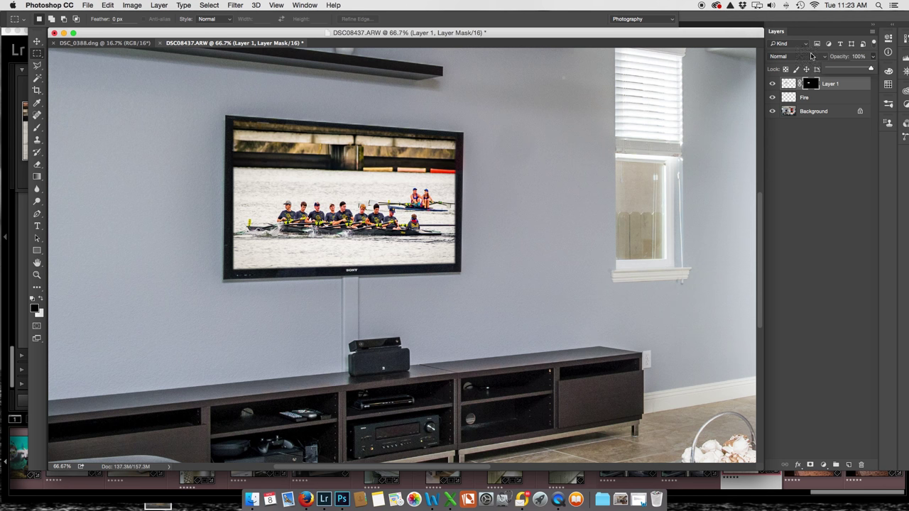
left_click(811, 58)
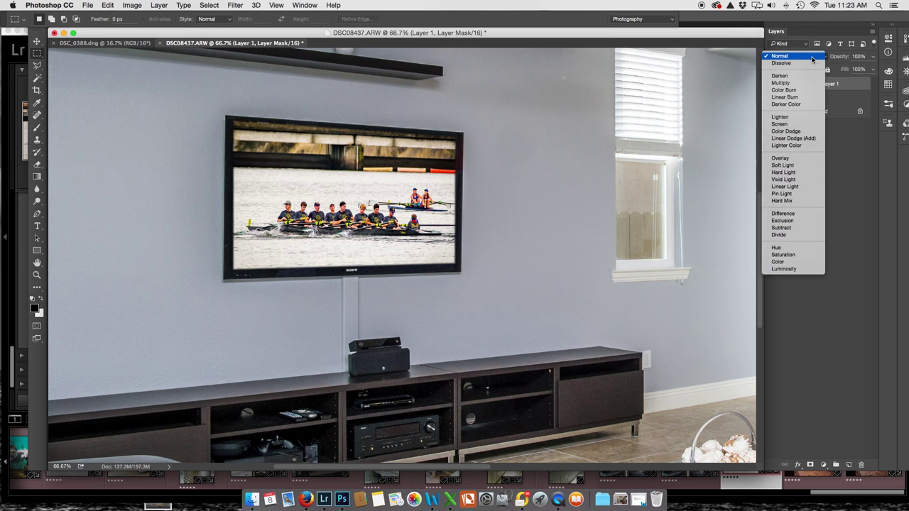
left_click(785, 125)
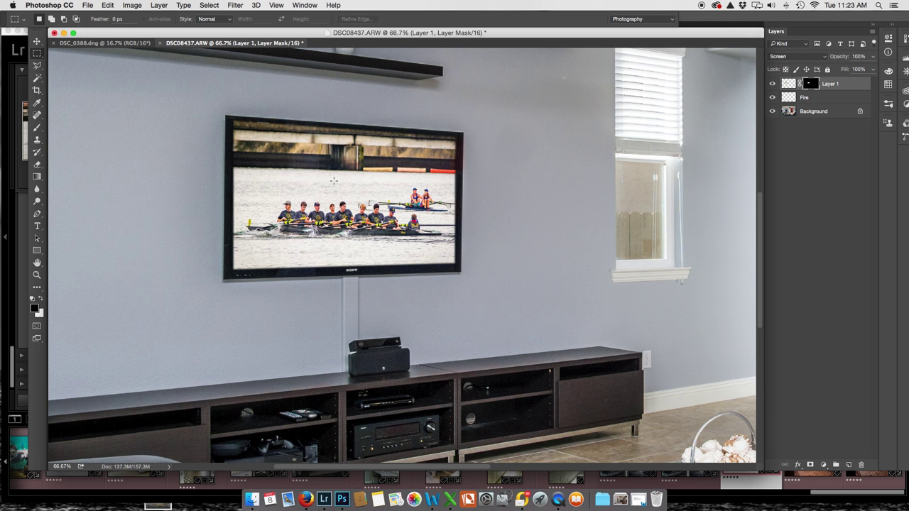
- Check the TV picture in the whole room view and reduce the rowing layer's opacity to 71%
key("super+minus")
key("super+minus")
key("super+minus")
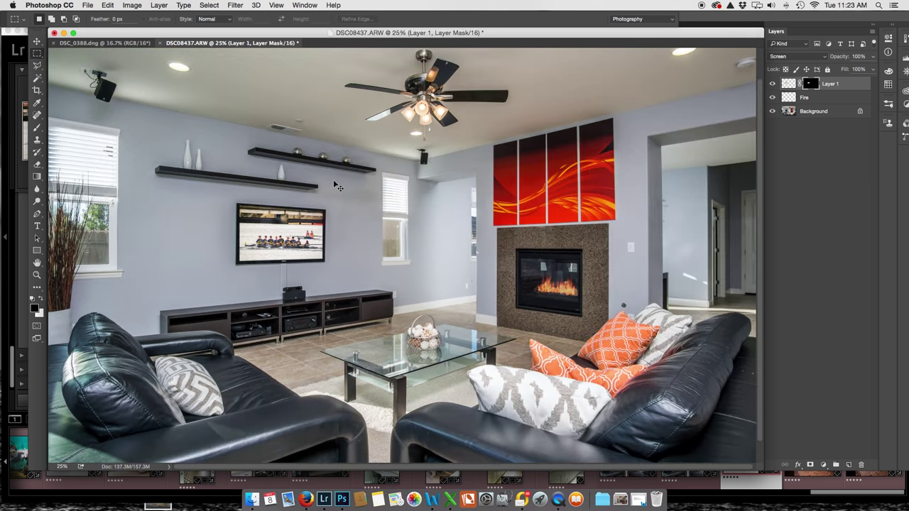
key("super+minus")
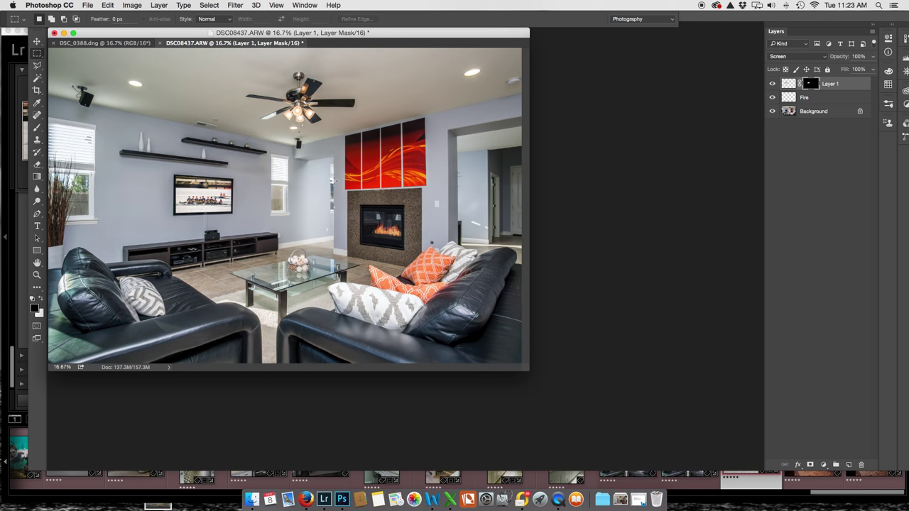
key("super+plus")
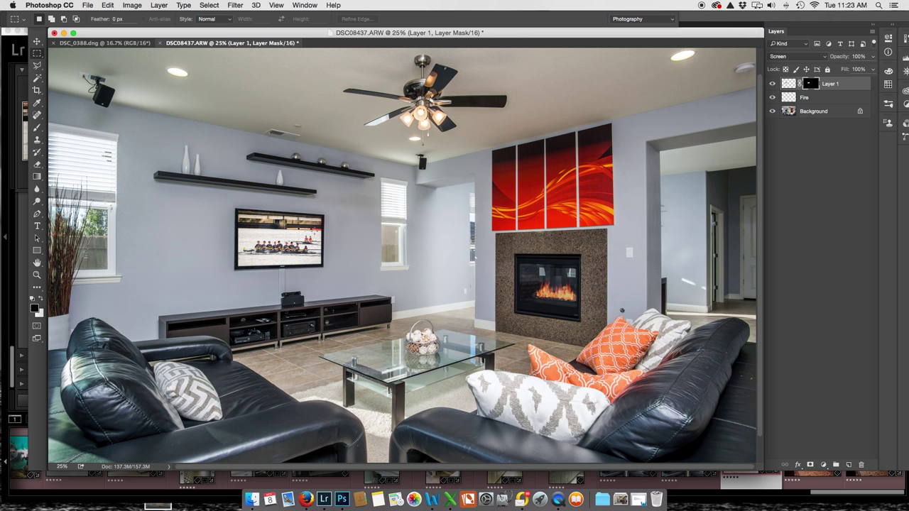
left_click(872, 57)
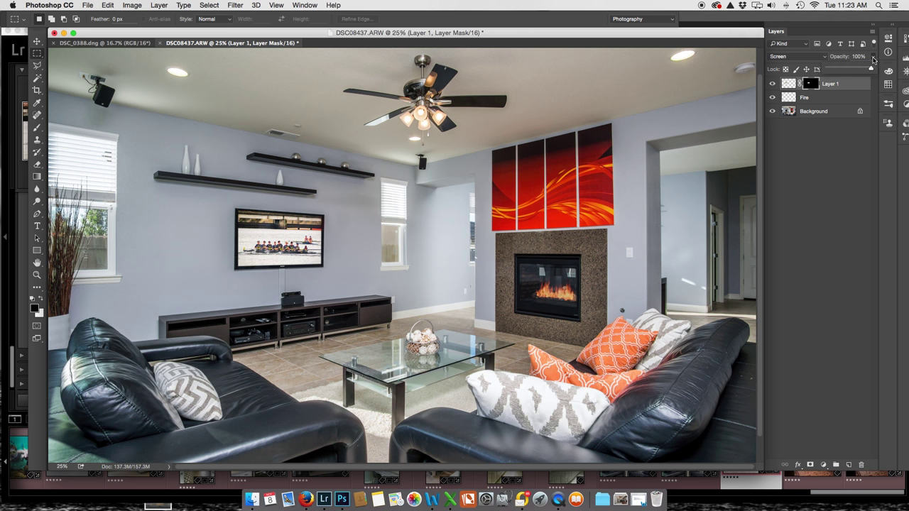
left_click(858, 70)
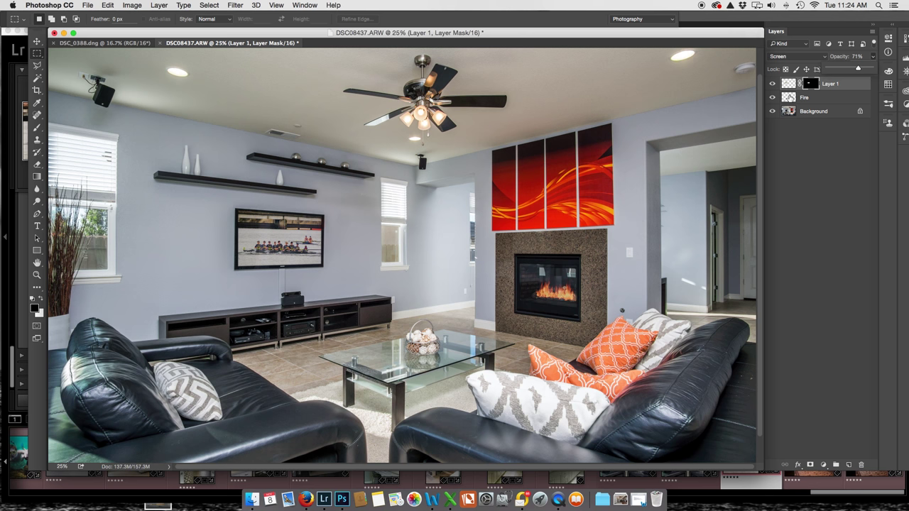
- Select the Fire layer and set its opacity to 65%
left_click(788, 99)
left_click(872, 57)
left_click_drag(855, 71, 856, 70)
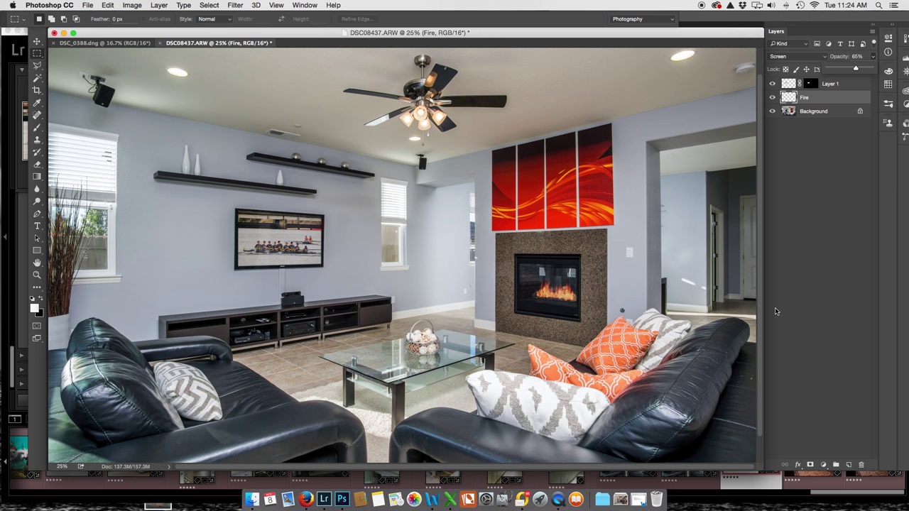
- Save the finished living-room composite and close its document
key("super+minus")
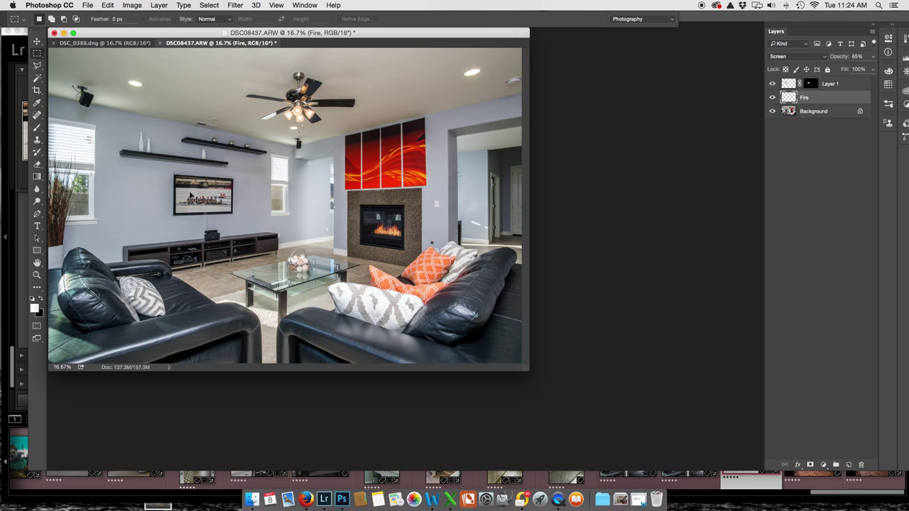
key("super+s")
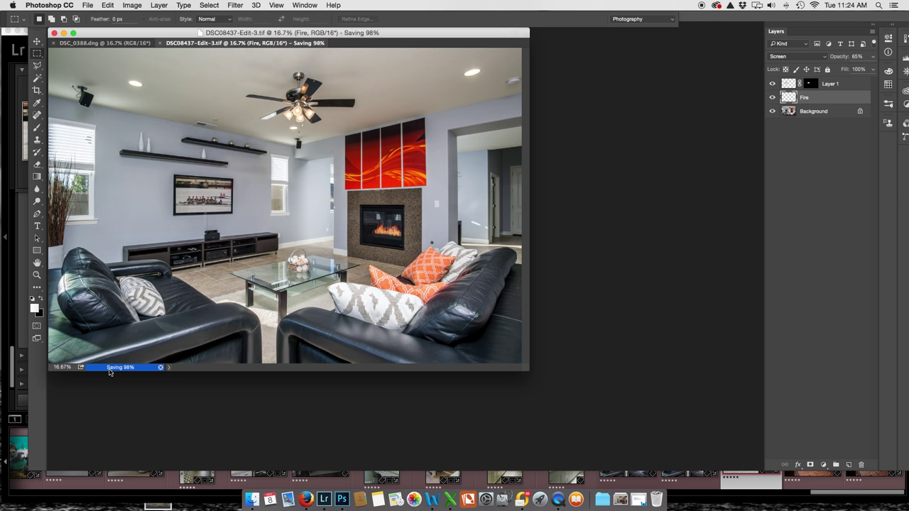
key("super+w")
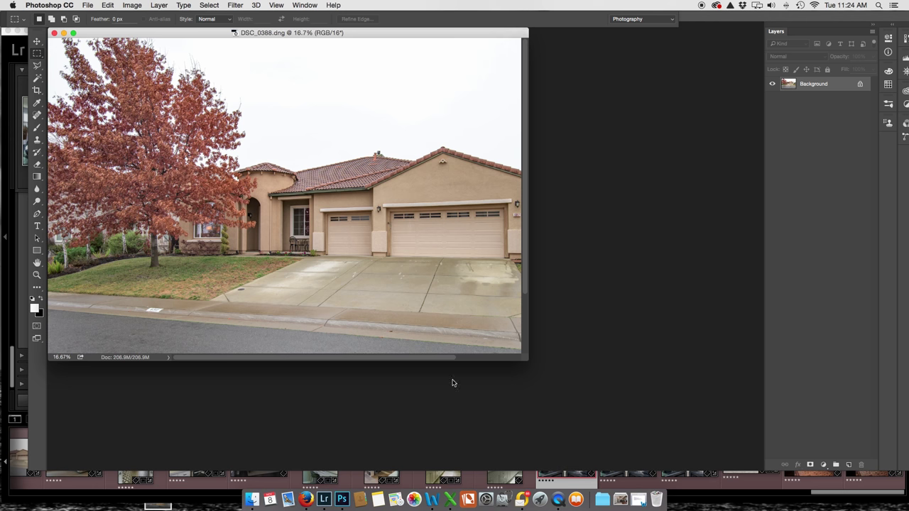
- Look at the rowing photo in Lightroom, and return to the house exterior photo DSC_0388.dng in Photoshop
left_click(740, 490)
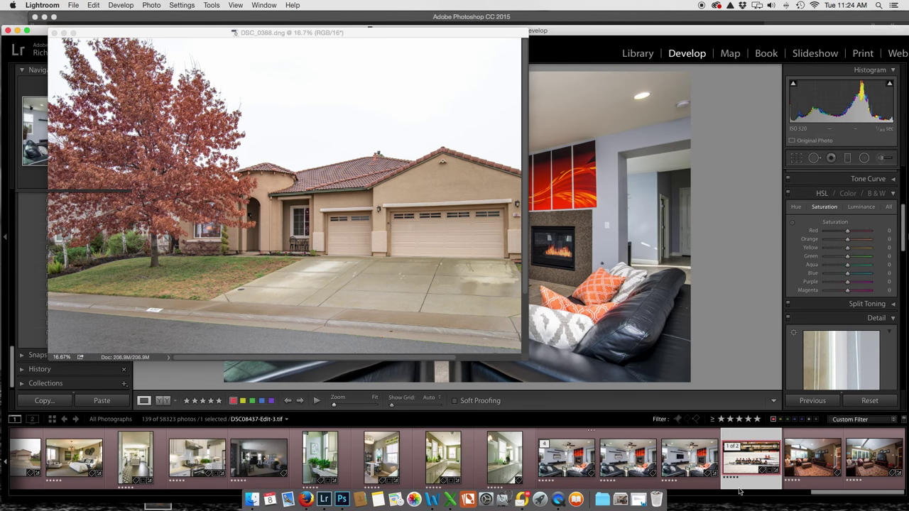
left_click(740, 489)
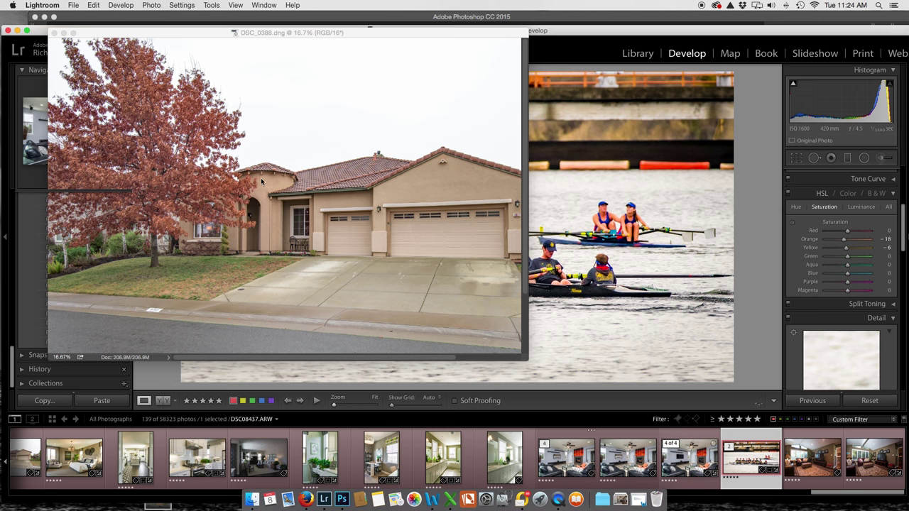
left_click(266, 194)
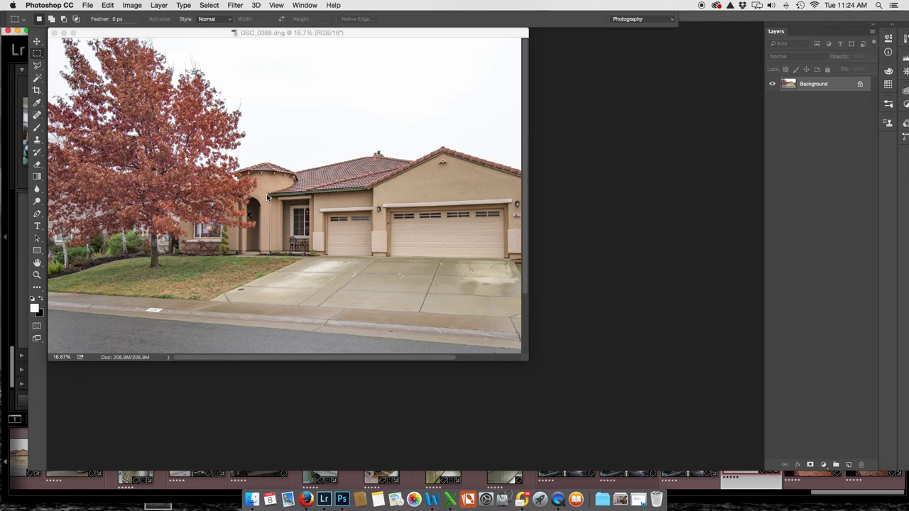
- Close the exterior photo DSC_0388.dng and discard its unsaved changes
left_click(54, 35)
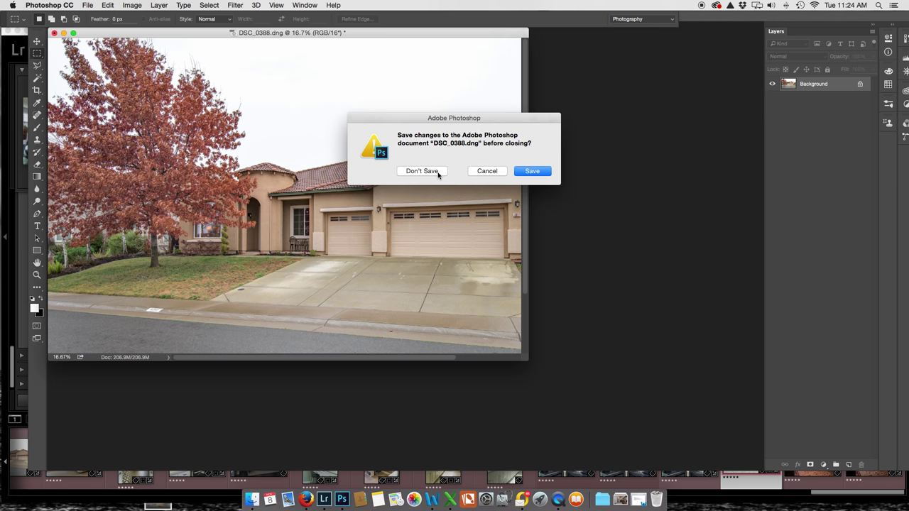
left_click(437, 175)
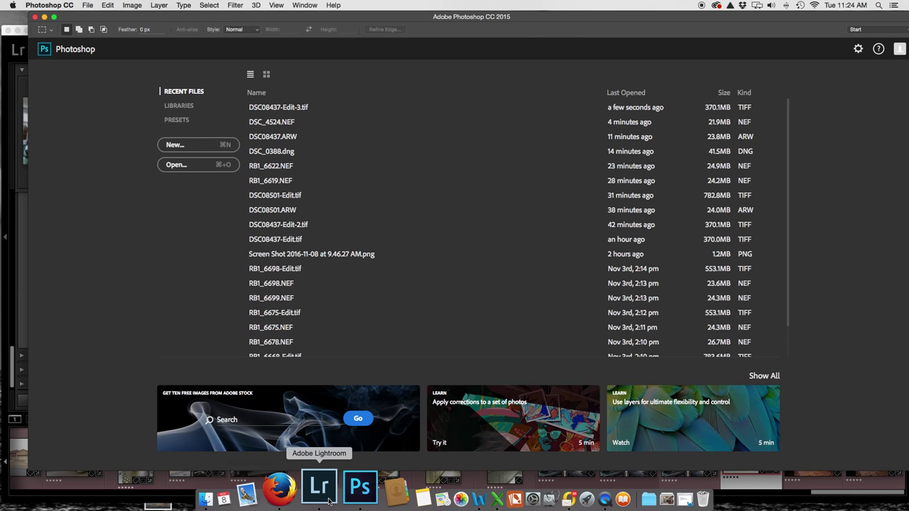
- Switch to Lightroom, raise the blue luminance of DSC_0388.dng and reopen it in Photoshop
left_click(310, 488)
scroll(479, 481, "up", 8)
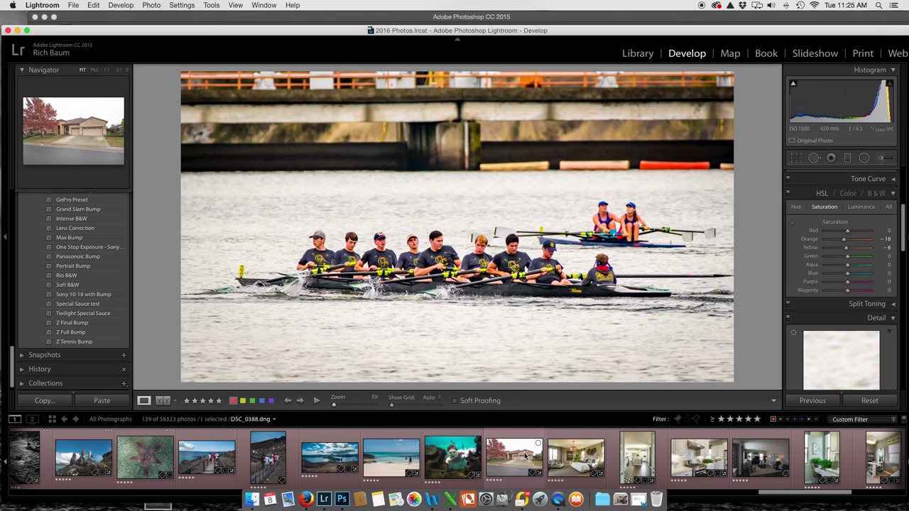
left_click(533, 451)
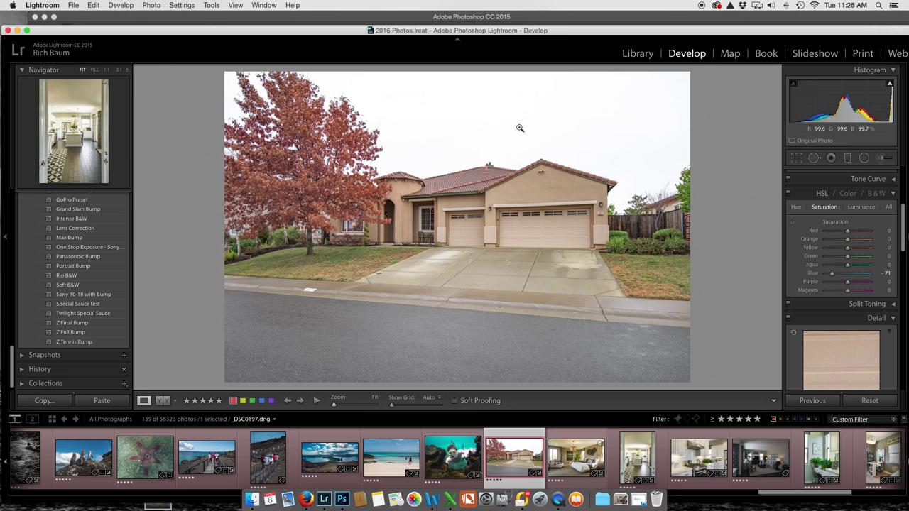
left_click(860, 207)
left_click_drag(846, 273, 877, 273)
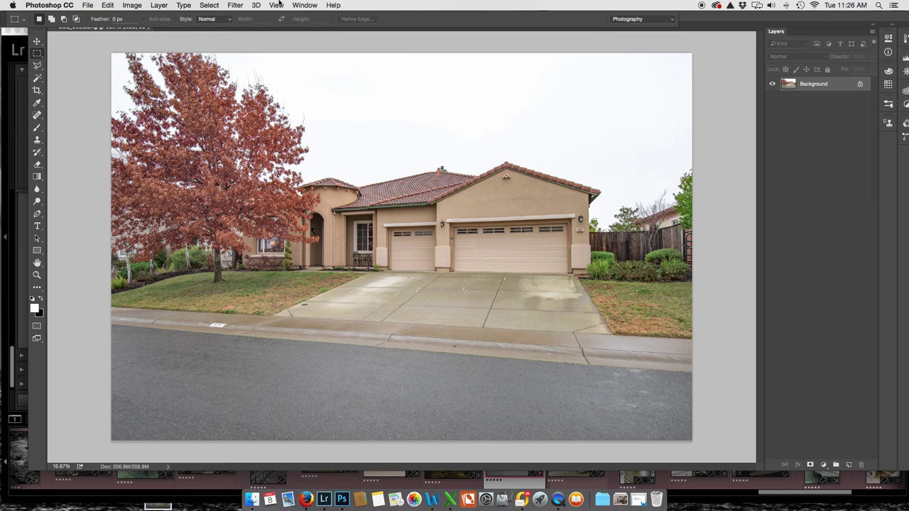
- Show the recorded actions and run Sky Extraction from the PPA Sky Swap set on the house photo
left_click(301, 6)
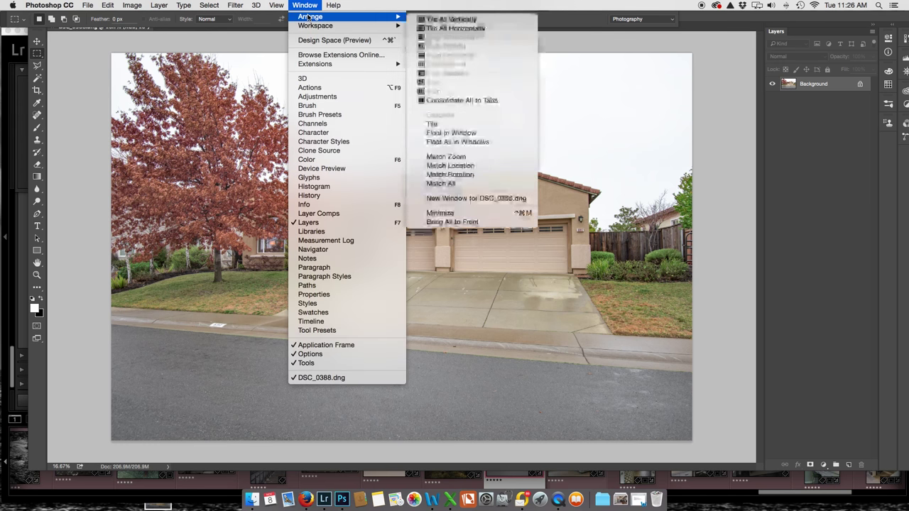
left_click(314, 88)
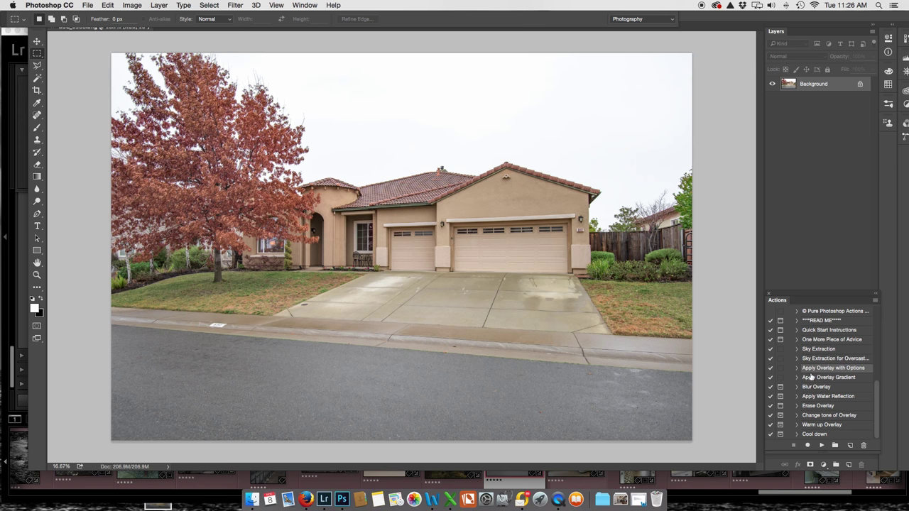
scroll(813, 347, "up", 5)
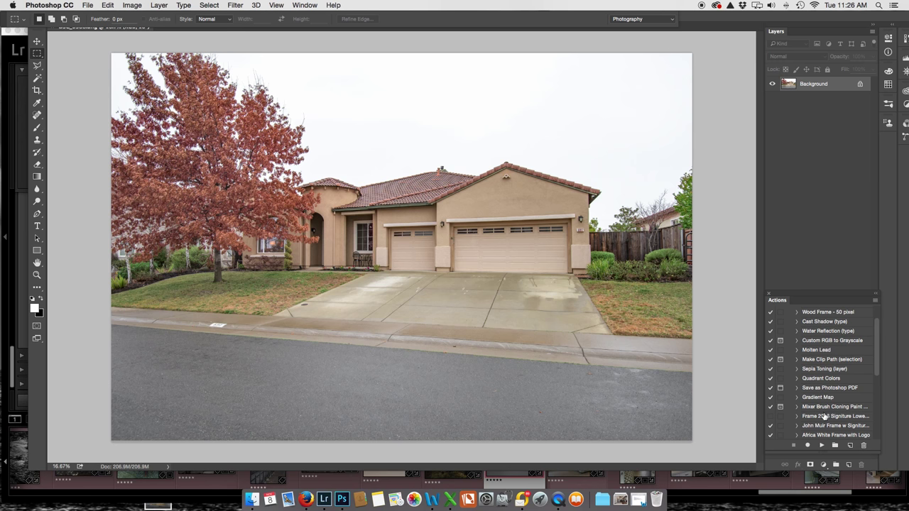
scroll(813, 418, "down", 5)
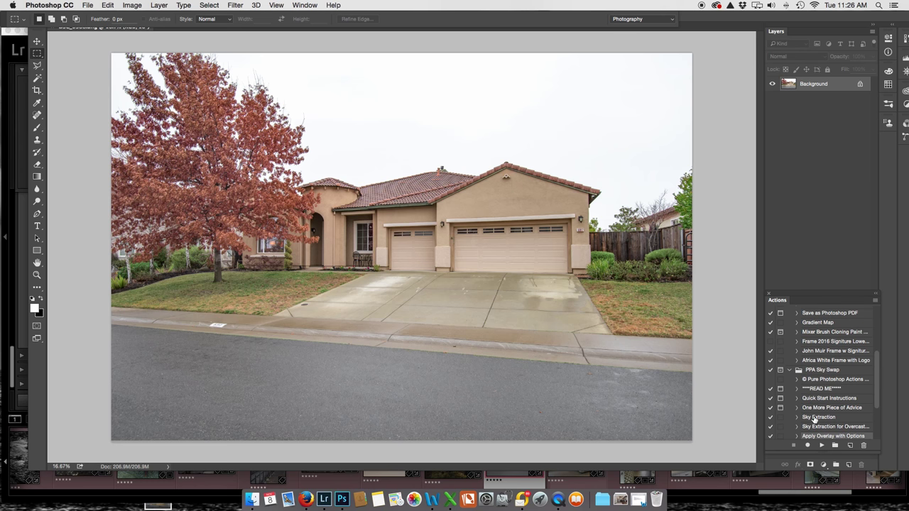
left_click(815, 419)
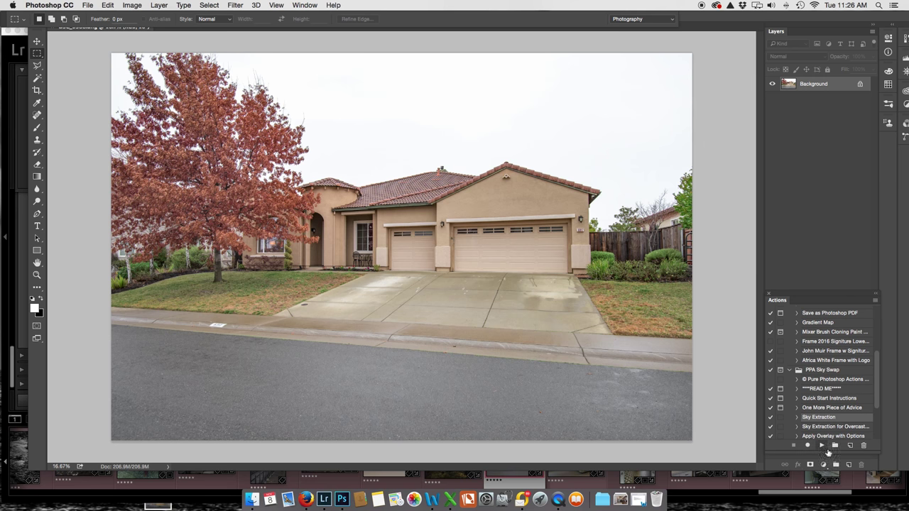
left_click(821, 446)
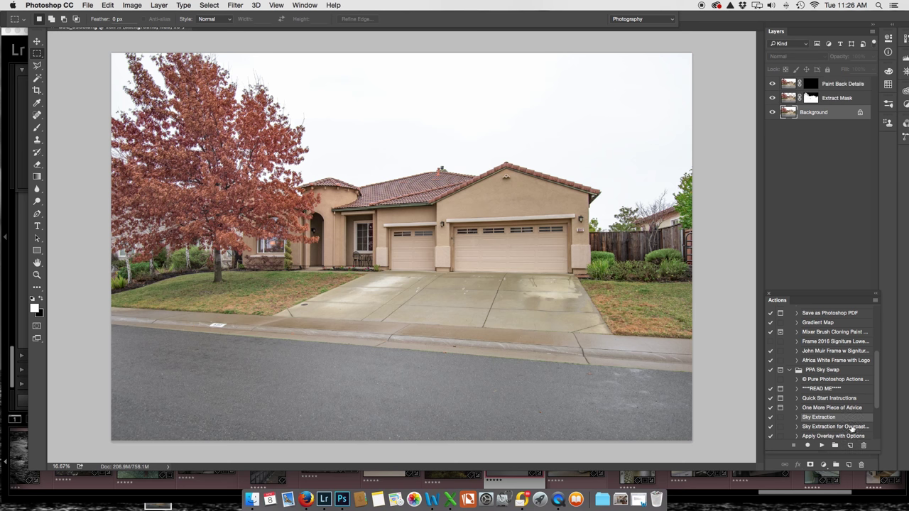
- Run the Apply Overlay with Options action and search this Mac for "Sky Replacement" images to place
left_click(834, 437)
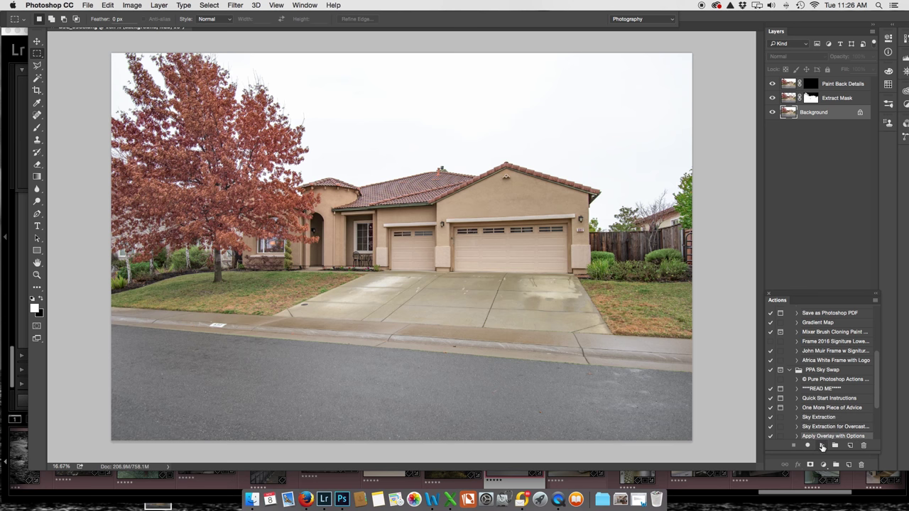
left_click(822, 445)
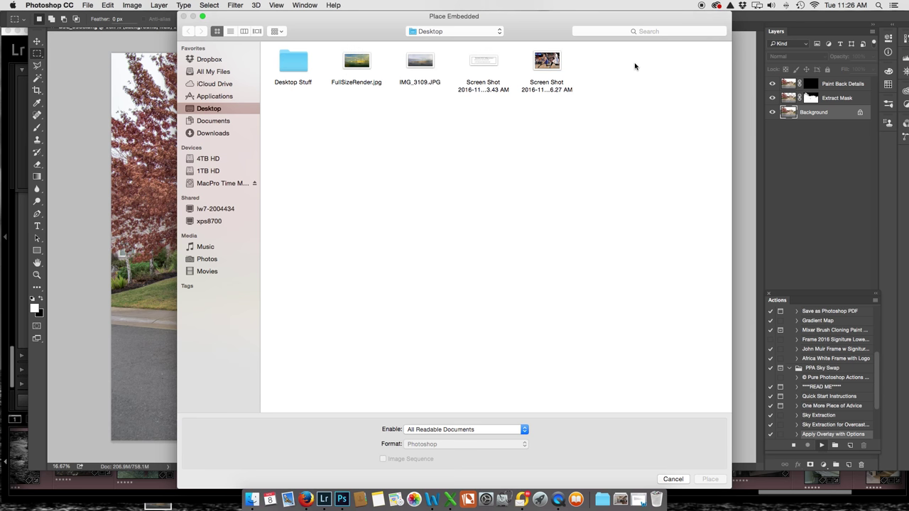
left_click(596, 32)
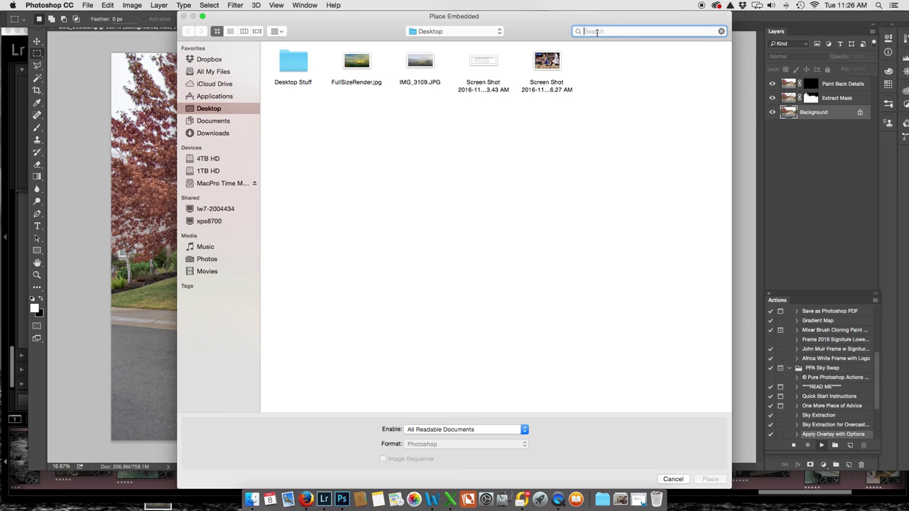
type("Sky ")
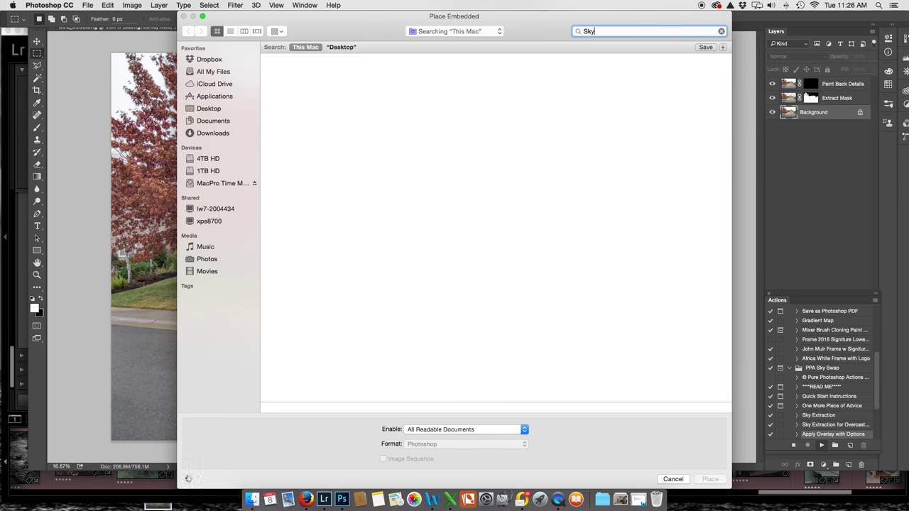
type("Re")
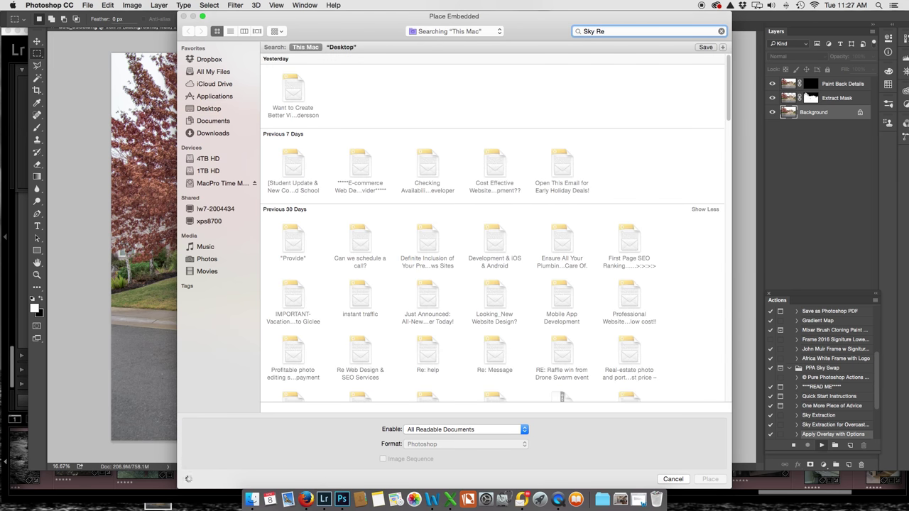
type("placement")
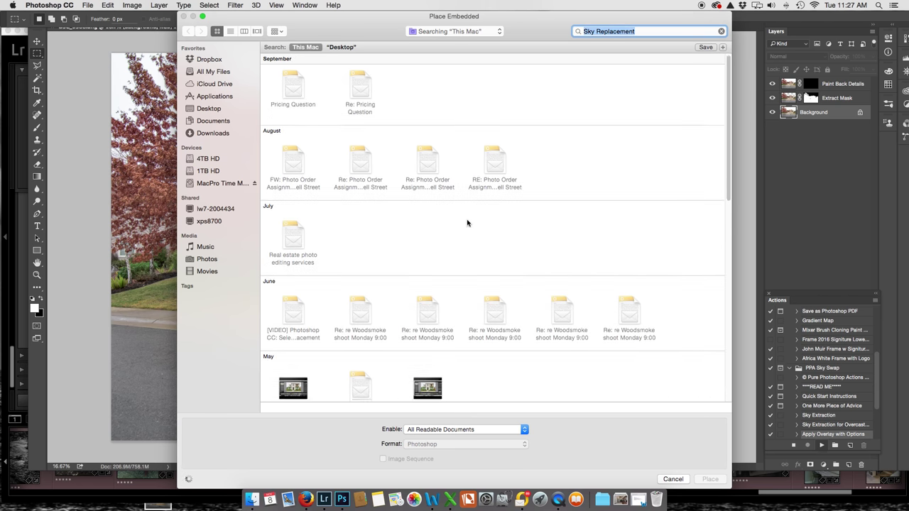
- Choose RB3_2185.jpg from the 2015 sky images and place it behind the extracted house
scroll(468, 223, "down", 8)
scroll(467, 223, "down", 5)
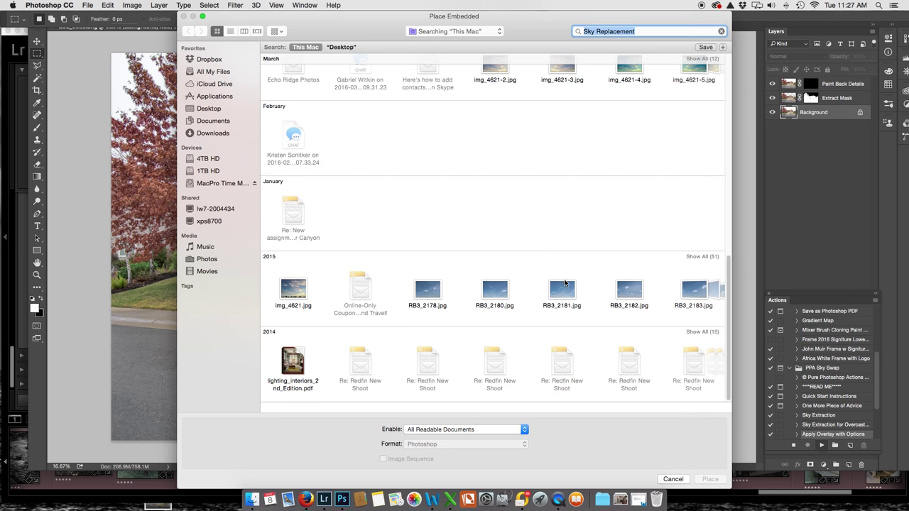
scroll(703, 294, "right", 5)
scroll(660, 287, "right", 2)
left_click(630, 292)
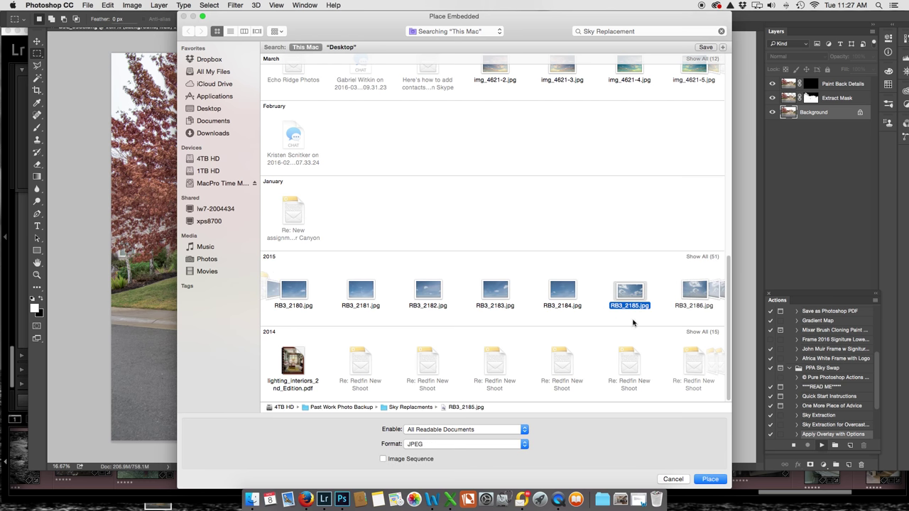
left_click(710, 479)
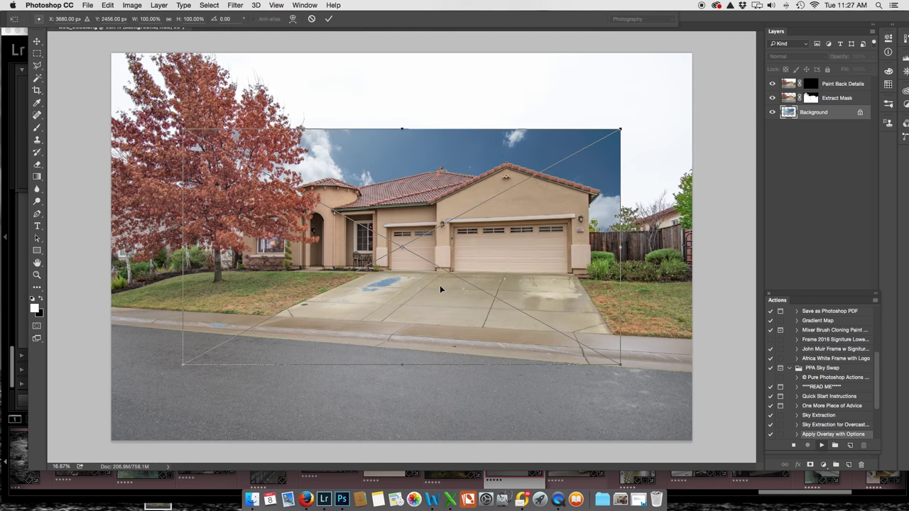
- Scale the placed sky image to about 156%, position it across the whole sky above the house and commit it
left_click_drag(414, 242, 572, 211)
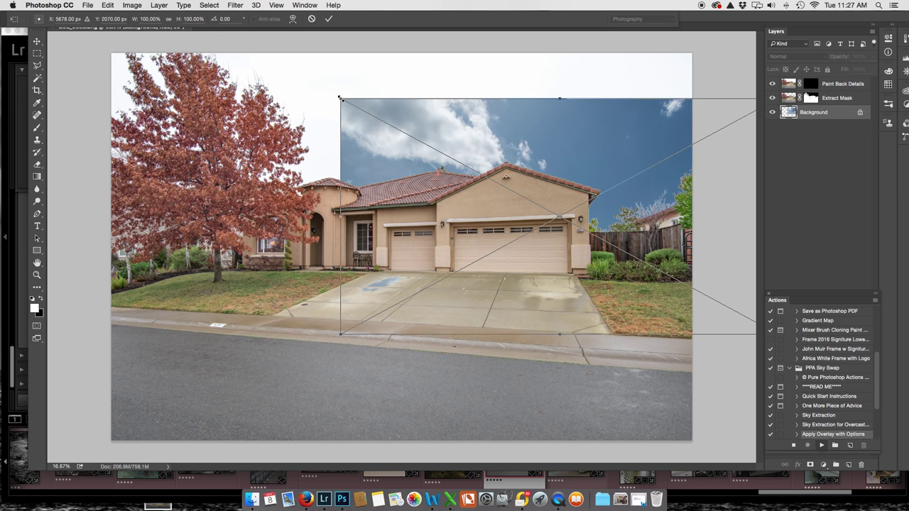
left_click_drag(339, 97, 61, 31)
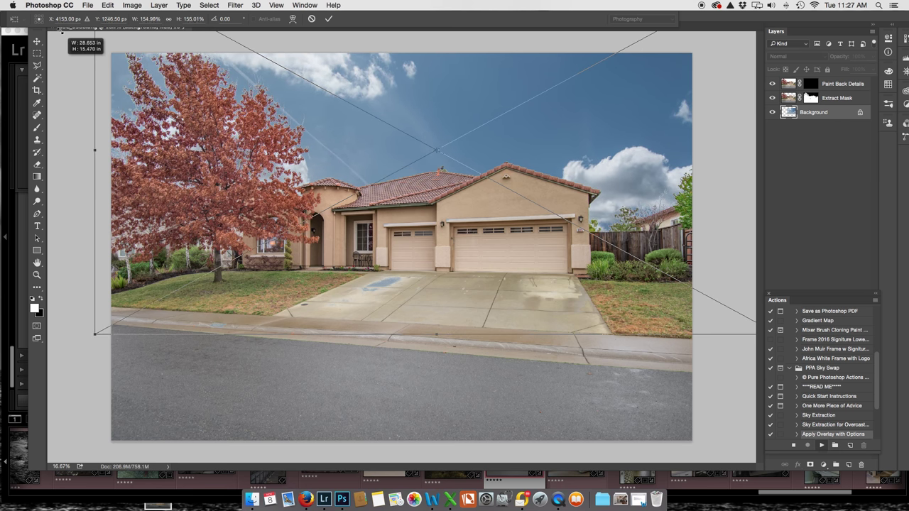
left_click_drag(453, 225, 421, 148)
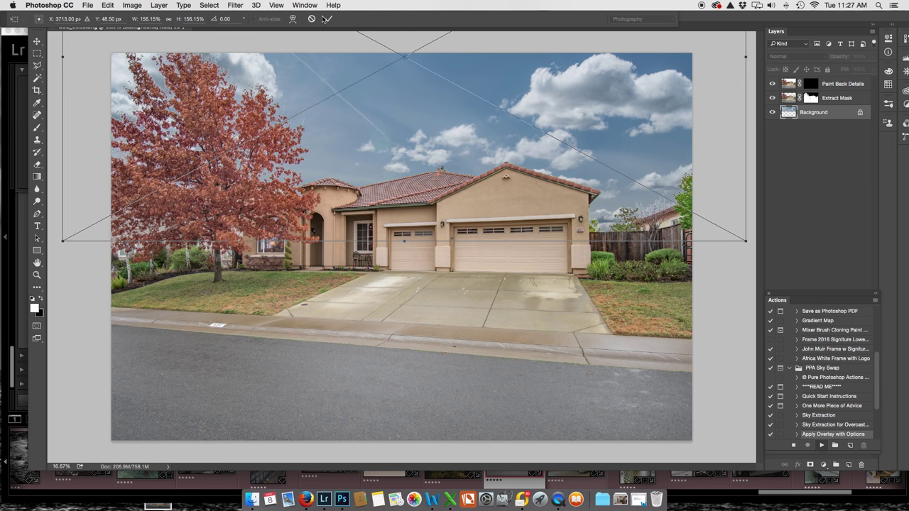
left_click_drag(412, 142, 451, 134)
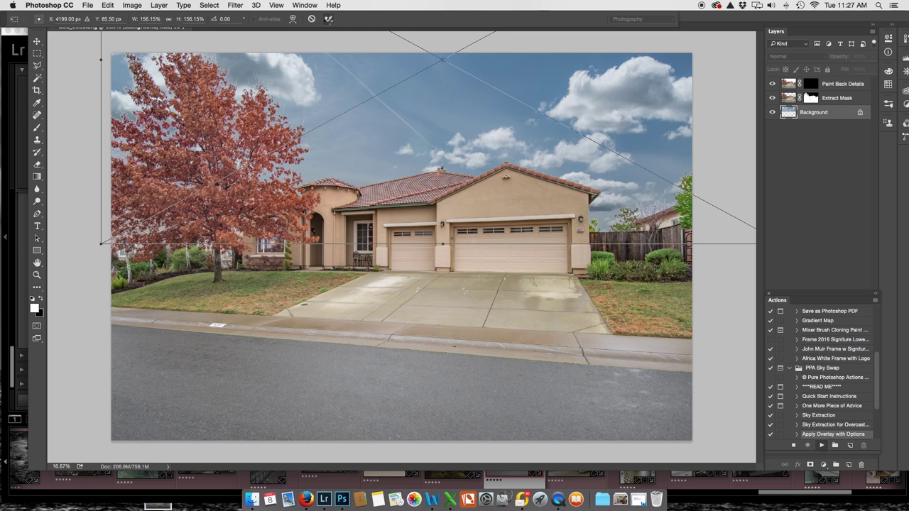
left_click(328, 19)
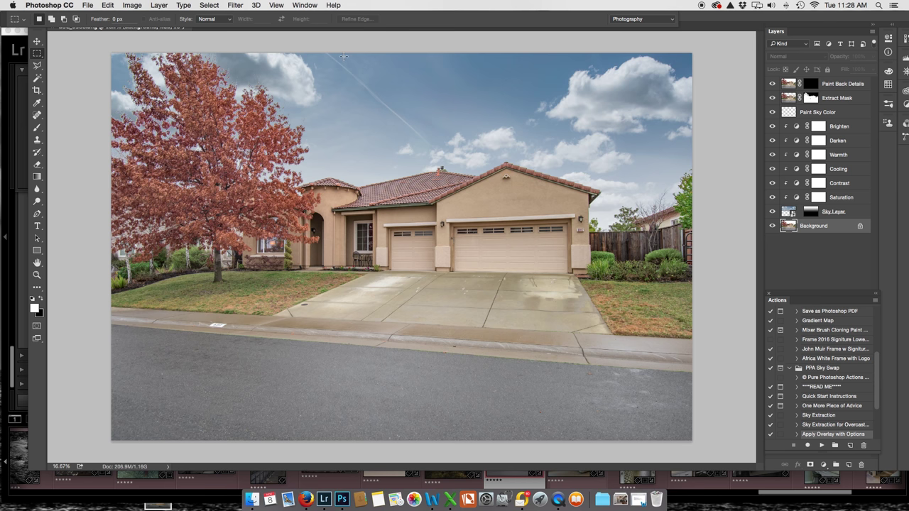
- Examine the edges of the red tree against the new sky at 66.67% zoom, then return to the whole photo
key("super+plus")
key("super+plus")
key("super+plus")
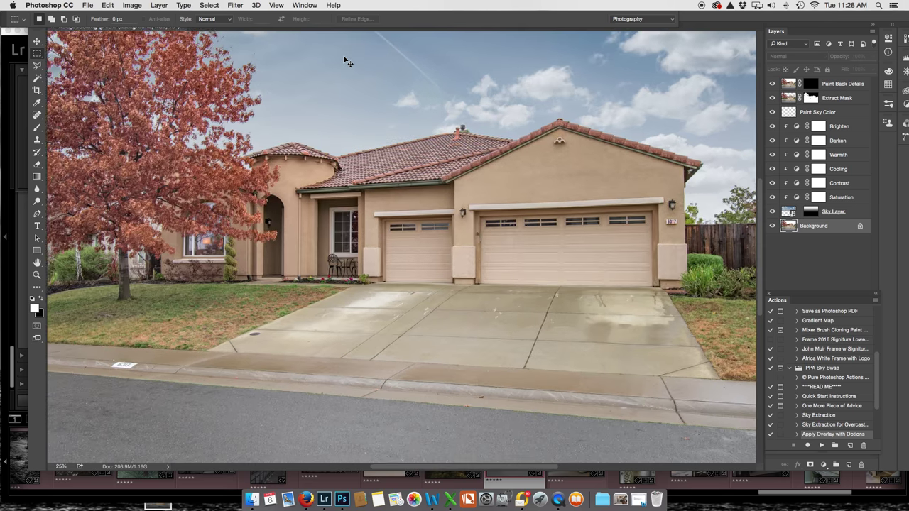
key("super+plus")
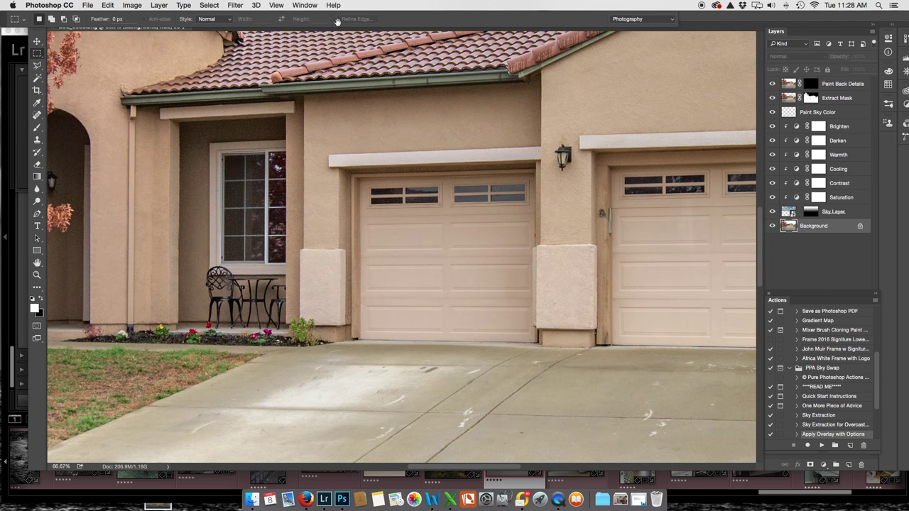
left_click_drag(297, 65, 469, 313)
left_click_drag(158, 153, 459, 419)
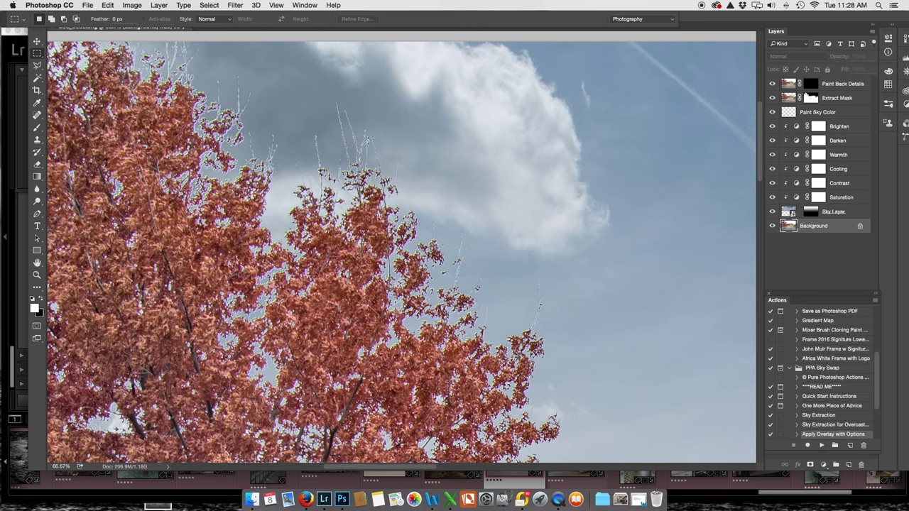
key("super+minus")
key("super+minus")
key("super+minus")
key("super+minus")
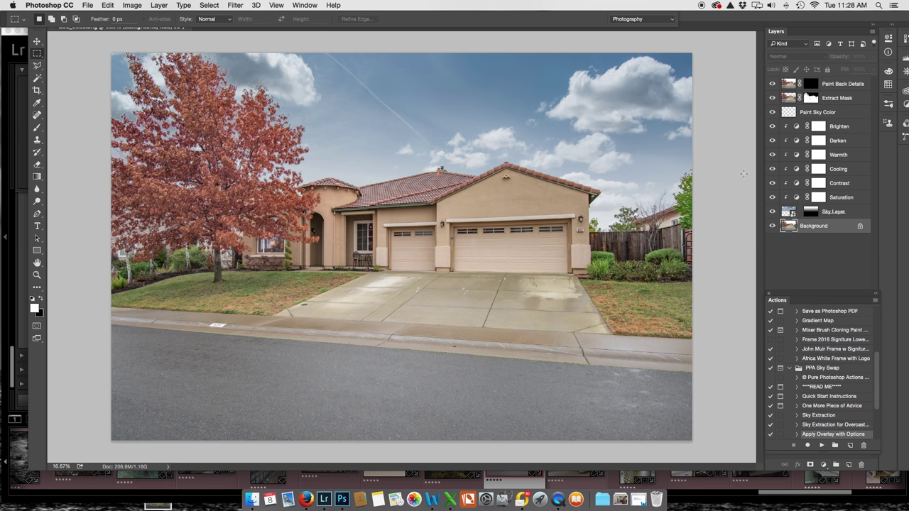
- Paint black on the Extract Mask layer's mask over the red tree with a 1400-pixel brush at 100% flow
left_click(810, 97)
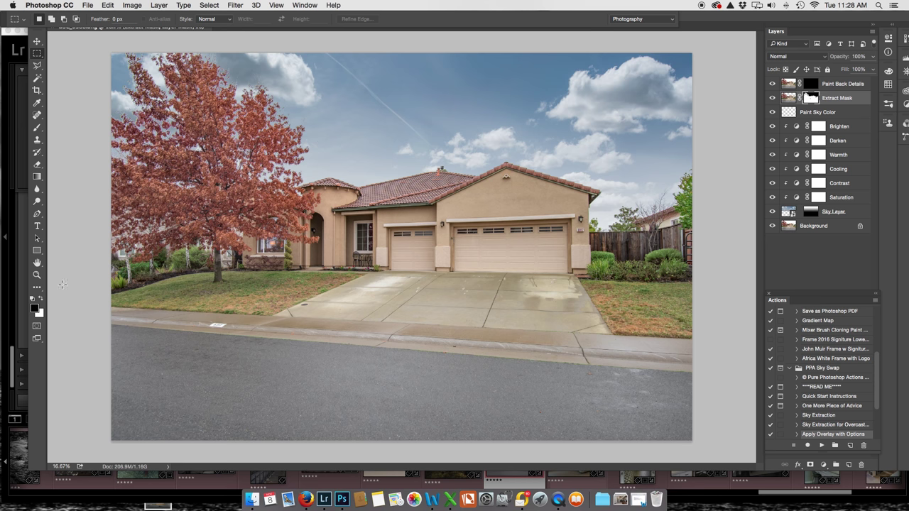
left_click(37, 129)
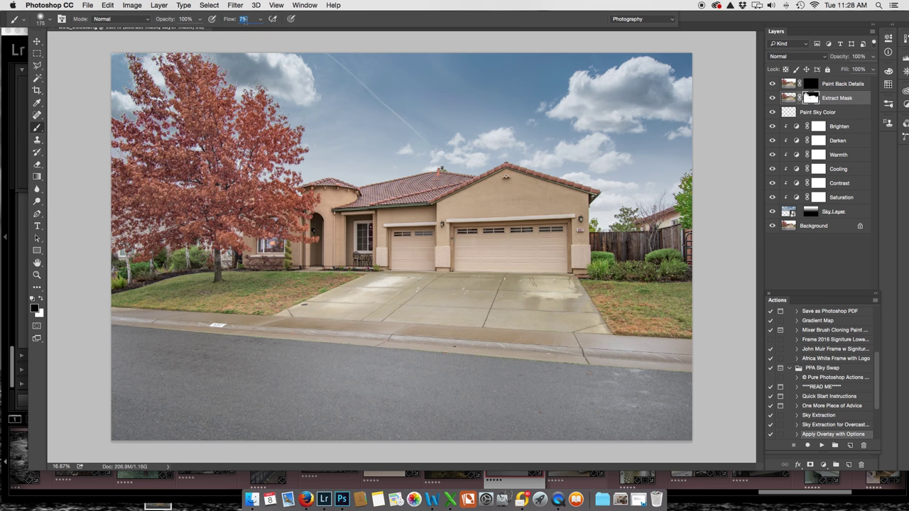
type("00")
key("bracketright")
key("bracketright")
key("bracketright")
key("bracketright")
key("bracketright")
key("bracketright")
key("bracketright")
key("bracketright")
mouse_move(314, 112)
left_mouse_down()
mouse_move(100, 110)
mouse_move(174, 165)
mouse_move(224, 177)
left_mouse_up()
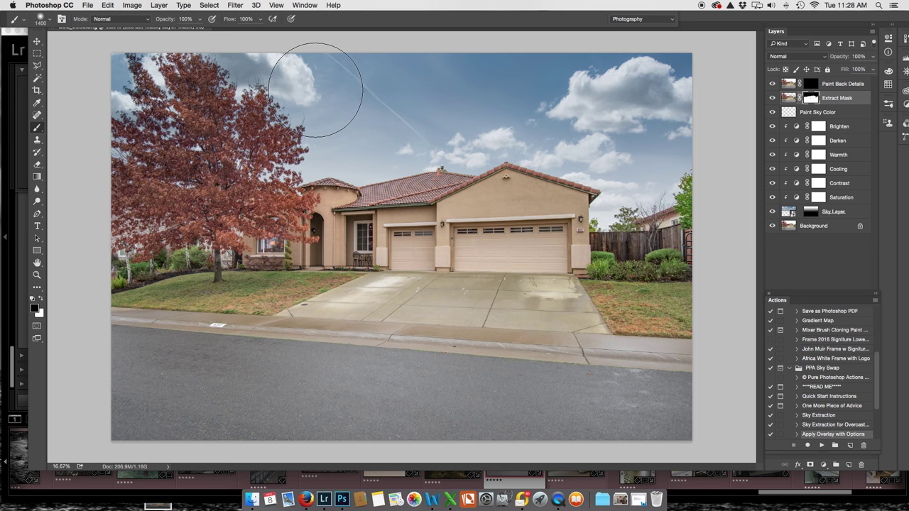
- Paint black on the Extract Mask layer's mask along the red tree's upper branches against the sky, using a 300-pixel brush
key("super+equal")
key("super+equal")
key("super+equal")
key("super+equal")
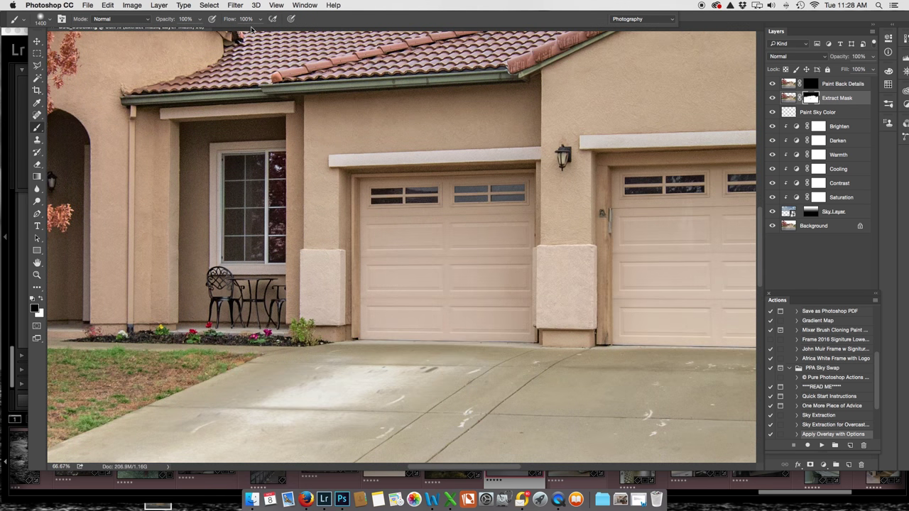
left_click_drag(251, 28, 453, 272)
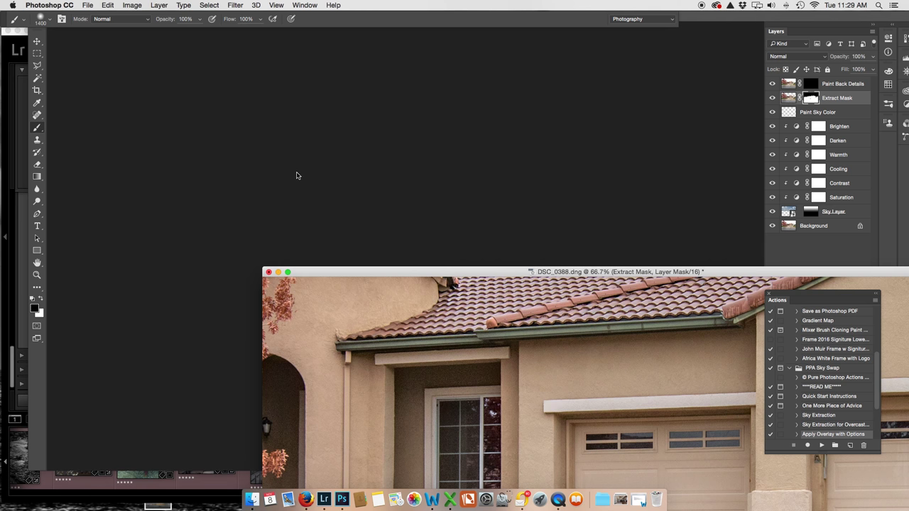
left_click_drag(369, 272, 164, 38)
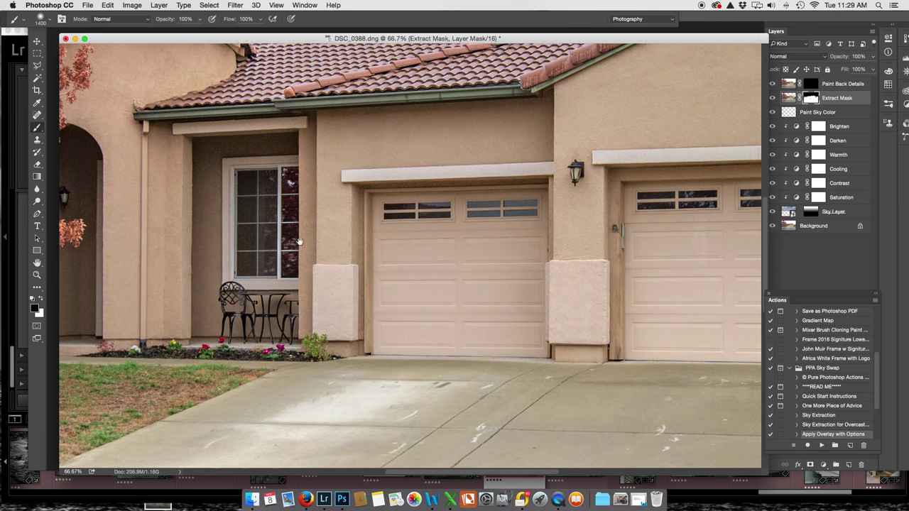
left_click_drag(193, 157, 442, 412)
mouse_move(282, 211)
left_mouse_down()
mouse_move(426, 397)
mouse_move(497, 465)
left_mouse_up()
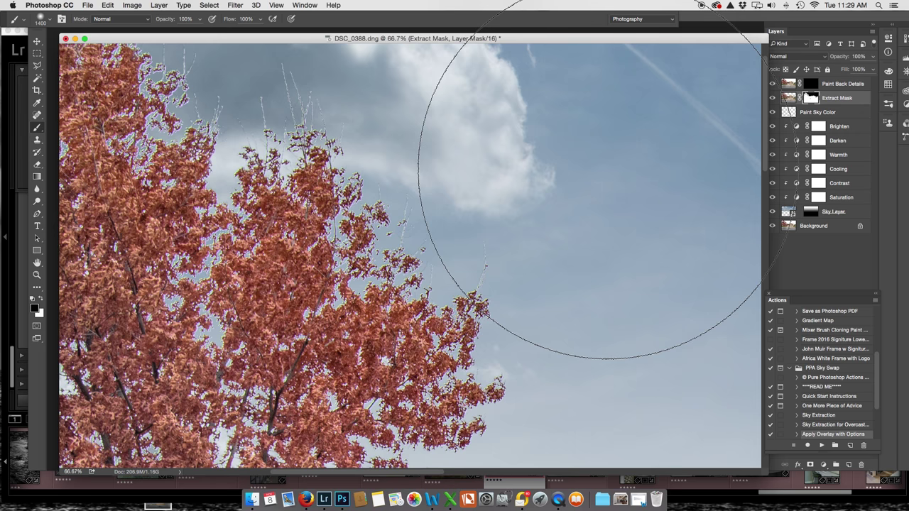
key("bracketleft")
key("bracketleft")
key("bracketleft")
key("bracketleft")
key("bracketleft")
key("bracketleft")
key("bracketleft")
key("bracketleft")
key("bracketleft")
key("bracketleft")
key("bracketleft")
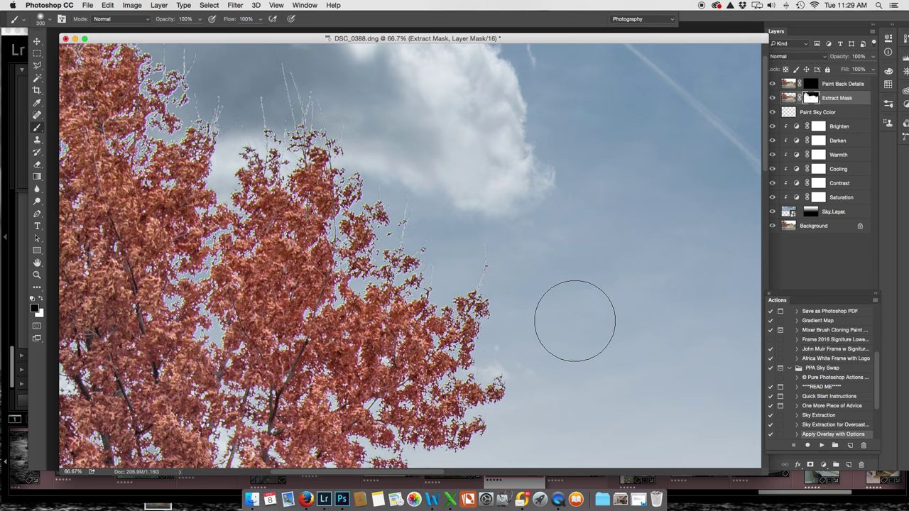
mouse_move(521, 295)
left_mouse_down()
mouse_move(450, 243)
mouse_move(428, 244)
mouse_move(402, 189)
mouse_move(266, 85)
mouse_move(225, 68)
mouse_move(172, 75)
mouse_move(212, 127)
left_mouse_up()
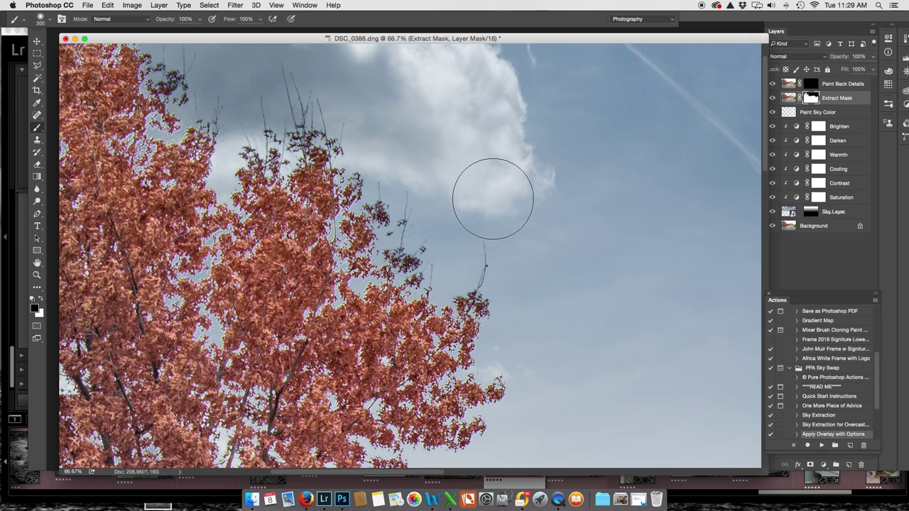
- Paint black over the rest of the red tree's crown on the Extract Mask layer's mask with a 1300-pixel brush
key("super+minus")
key("super+minus")
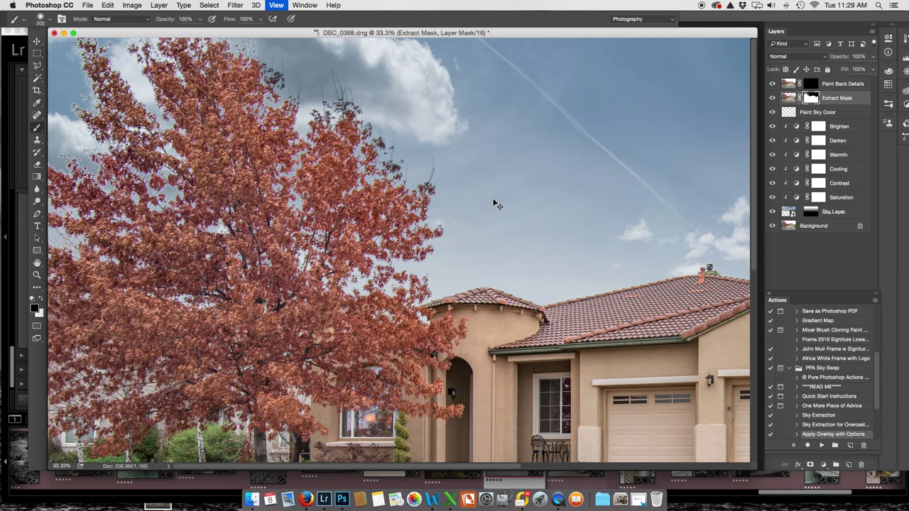
key("super+minus")
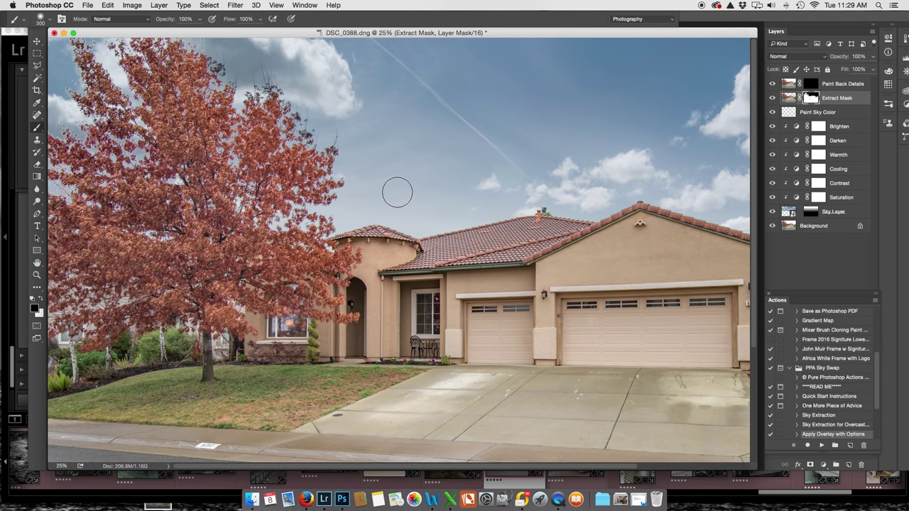
key("bracketright")
key("bracketright")
key("bracketright")
key("bracketright")
key("bracketright")
key("bracketright")
key("bracketright")
key("bracketright")
key("bracketright")
left_click_drag(364, 163, 93, 152)
left_click_drag(205, 93, 78, 63)
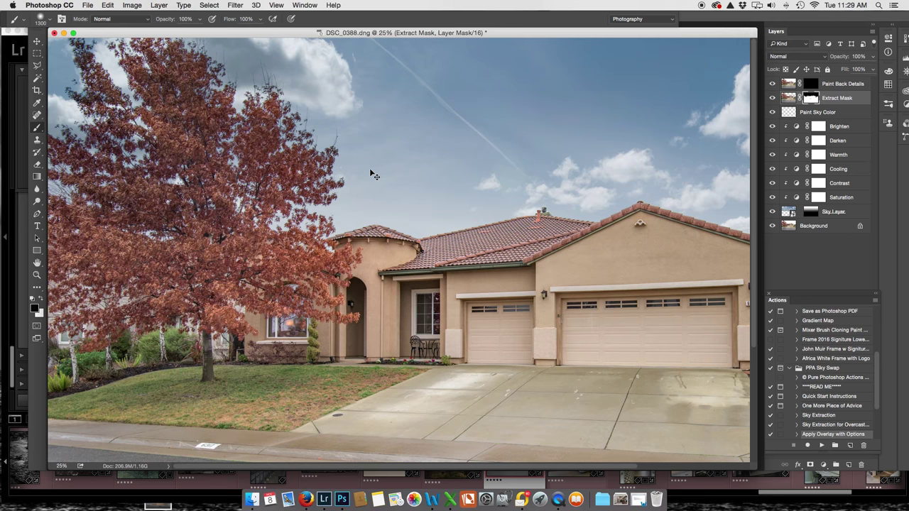
key("super+minus")
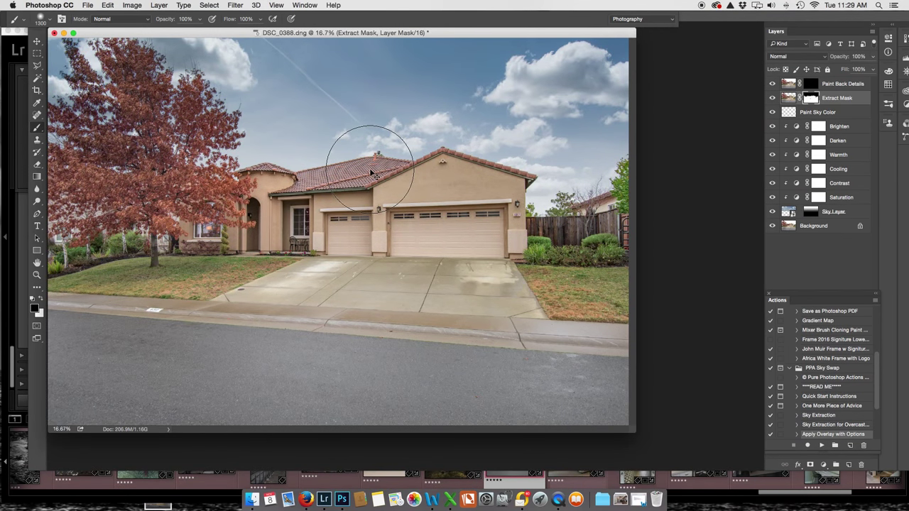
key("super+plus")
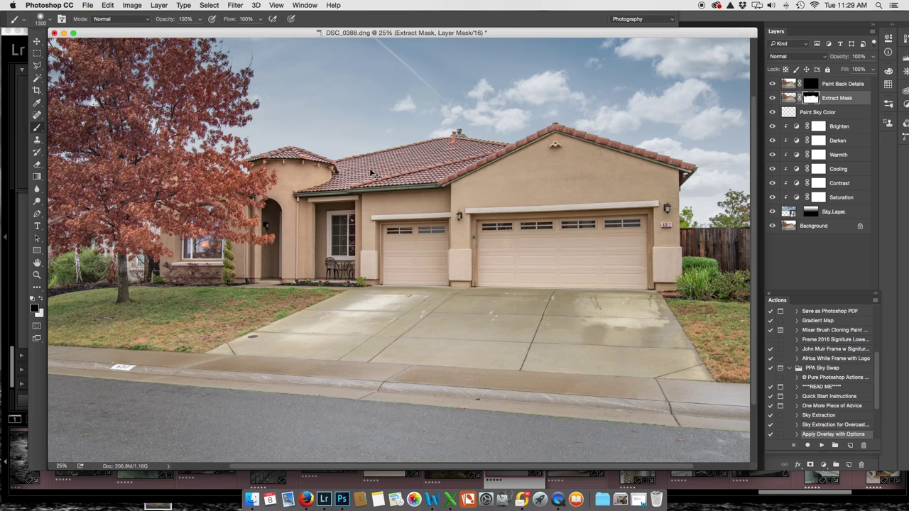
key("super+minus")
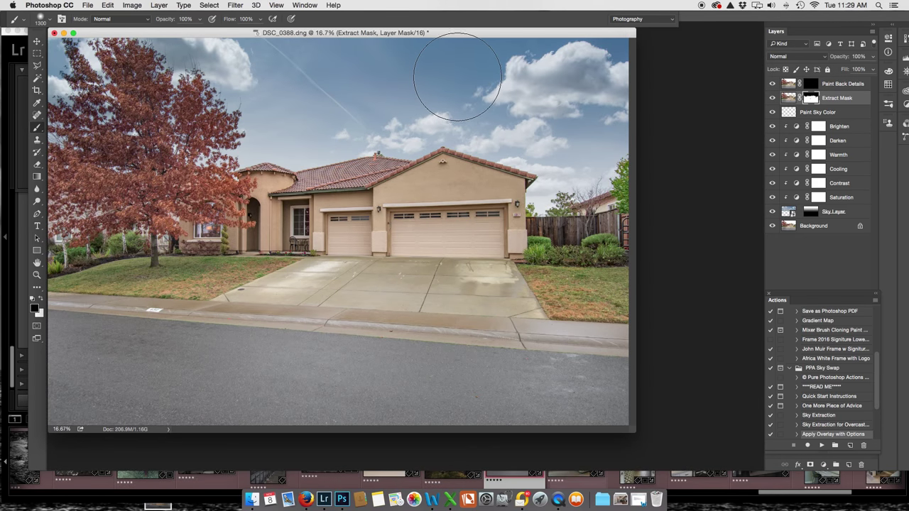
- Examine the roofline from the garage gable to the red tree at 66.67% zoom, then check the tree at 25% zoom
left_click_drag(408, 33, 486, 63)
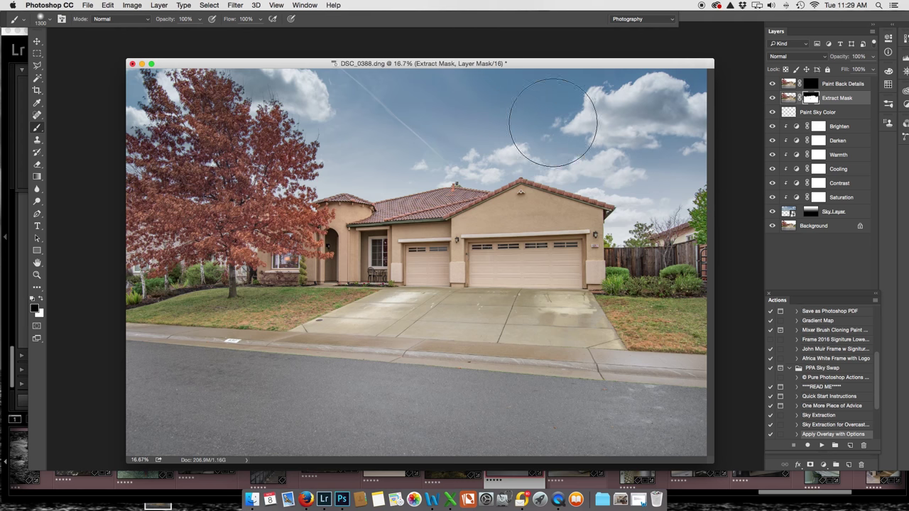
key("super+equal")
key("super+equal")
key("super+equal")
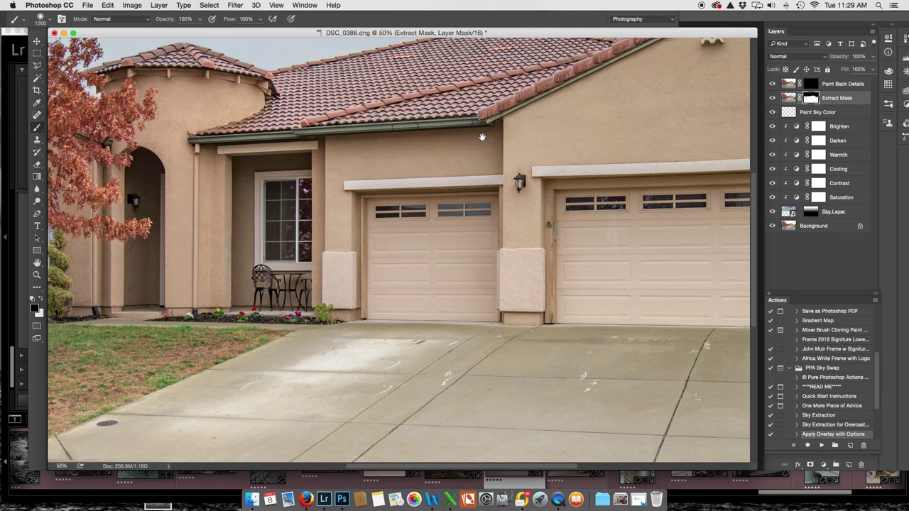
mouse_move(481, 136)
left_mouse_down()
mouse_move(450, 333)
mouse_move(268, 332)
left_mouse_up()
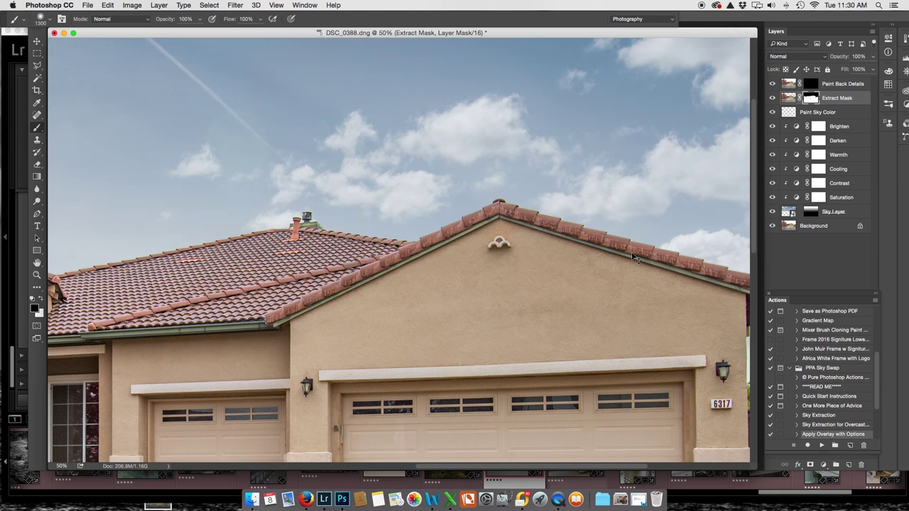
key("super+plus")
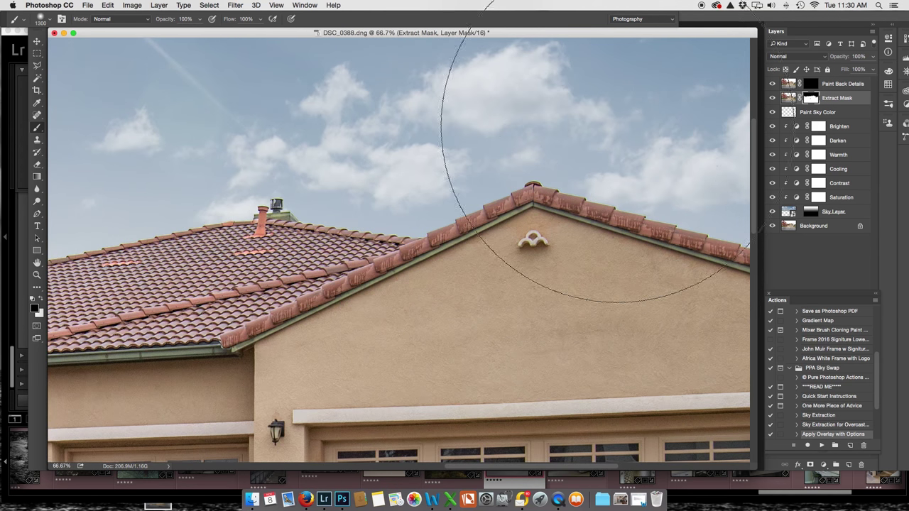
key("bracketleft")
key("bracketleft")
key("bracketleft")
key("bracketleft")
key("bracketleft")
key("bracketleft")
key("bracketleft")
key("bracketleft")
key("bracketleft")
key("bracketleft")
key("bracketleft")
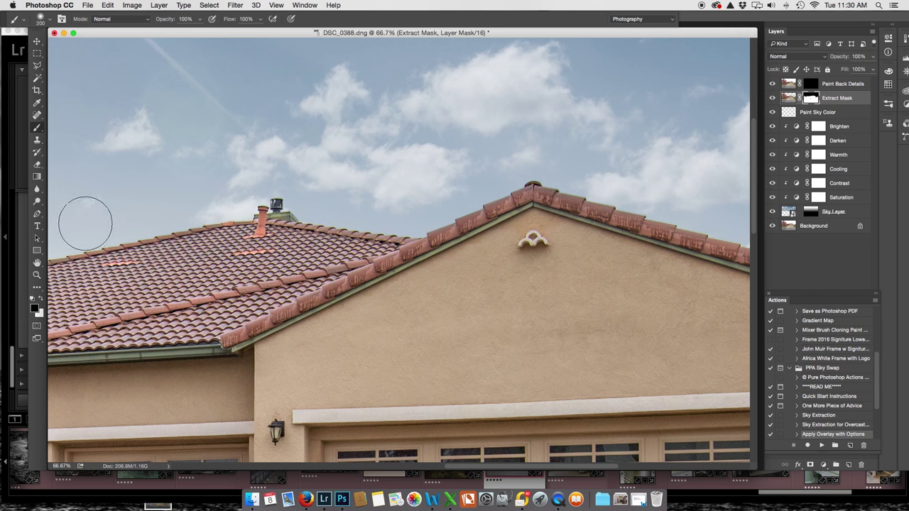
mouse_move(164, 121)
left_mouse_down()
mouse_move(264, 119)
mouse_move(418, 48)
left_mouse_up()
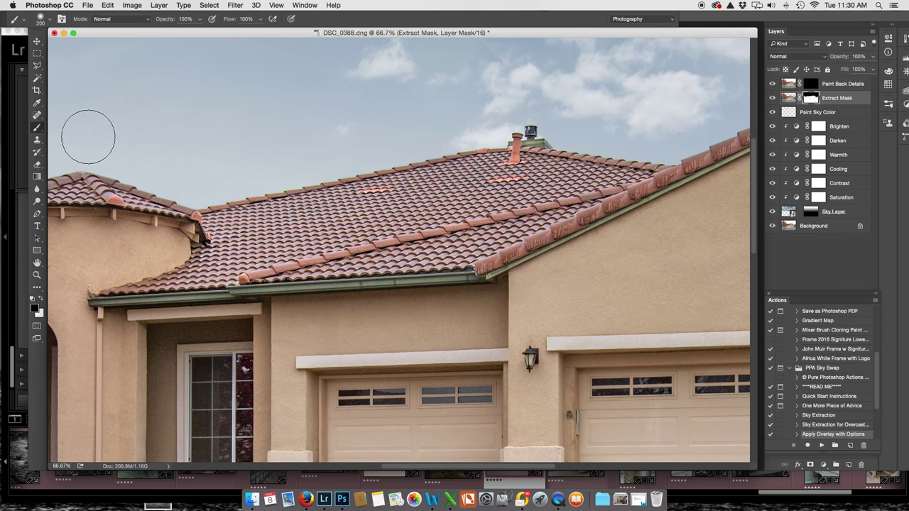
left_click_drag(314, 101, 475, 79)
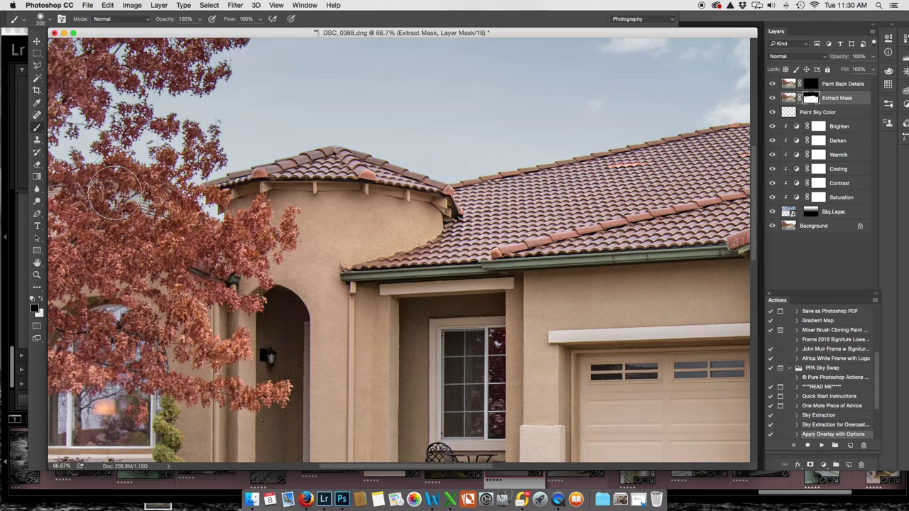
scroll(124, 190, "left", 5)
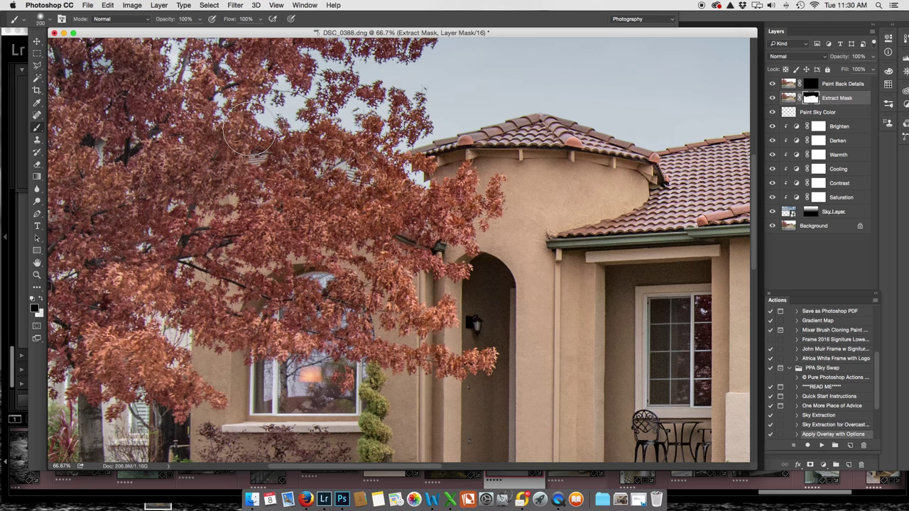
key("super+minus")
key("super+minus")
key("super+minus")
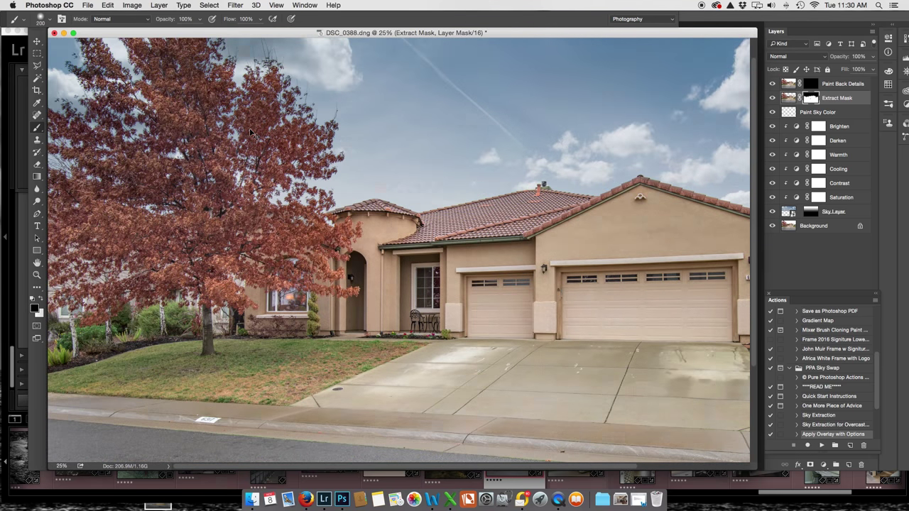
key("super+minus")
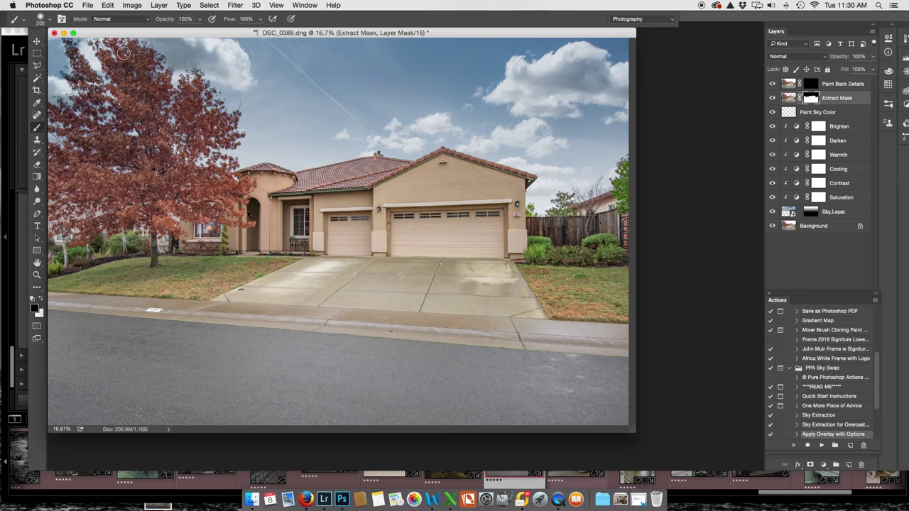
key("super+plus")
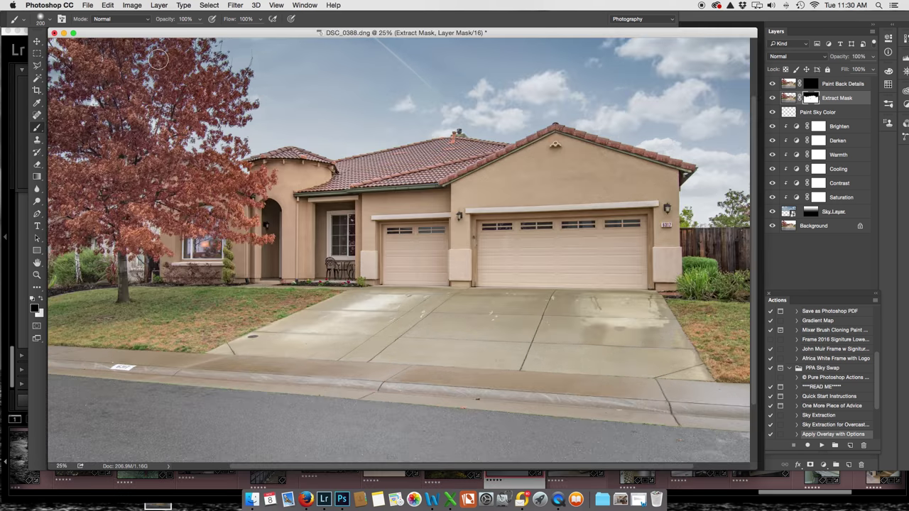
scroll(398, 250, "up", 5)
scroll(398, 250, "left", 5)
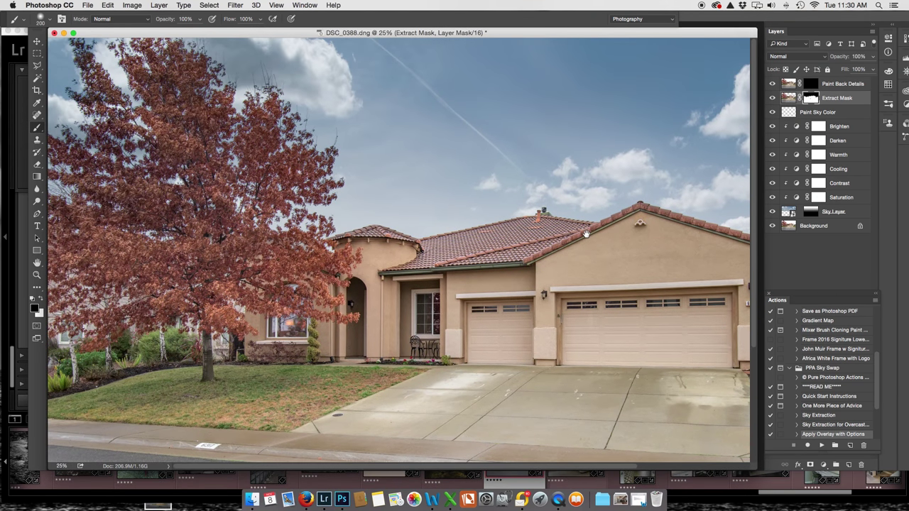
- Paint black on the Sky Layer's mask over the tree and sky at 6% flow, enlarging the brush to 800 and 1200 pixels
left_click(811, 213)
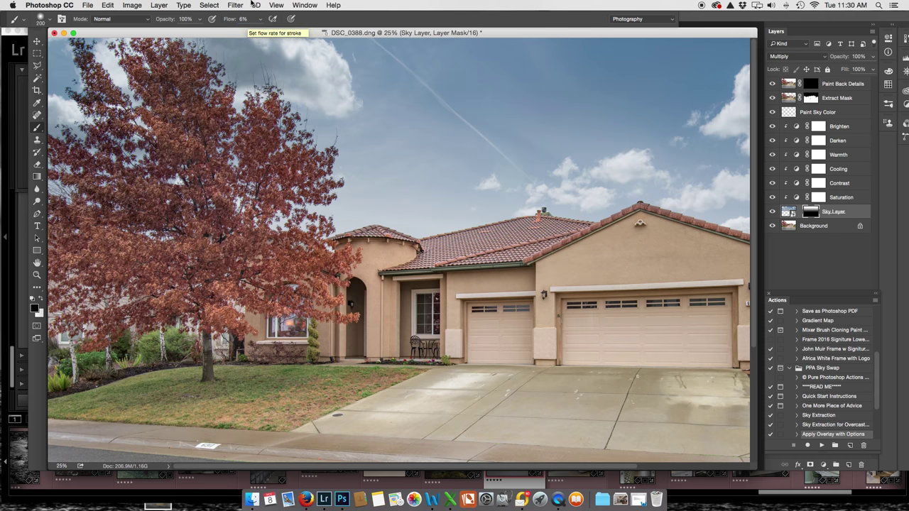
key("bracketright")
key("bracketright")
key("bracketright")
key("bracketright")
key("bracketright")
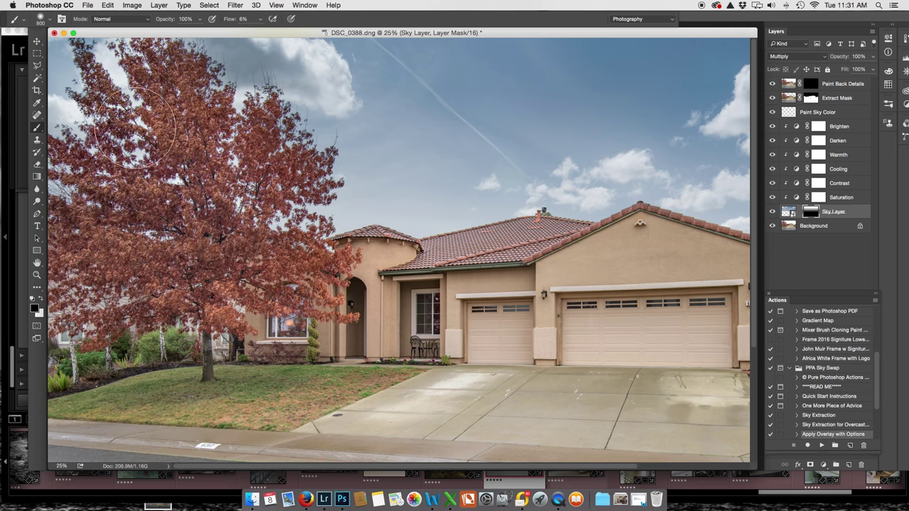
key("super+minus")
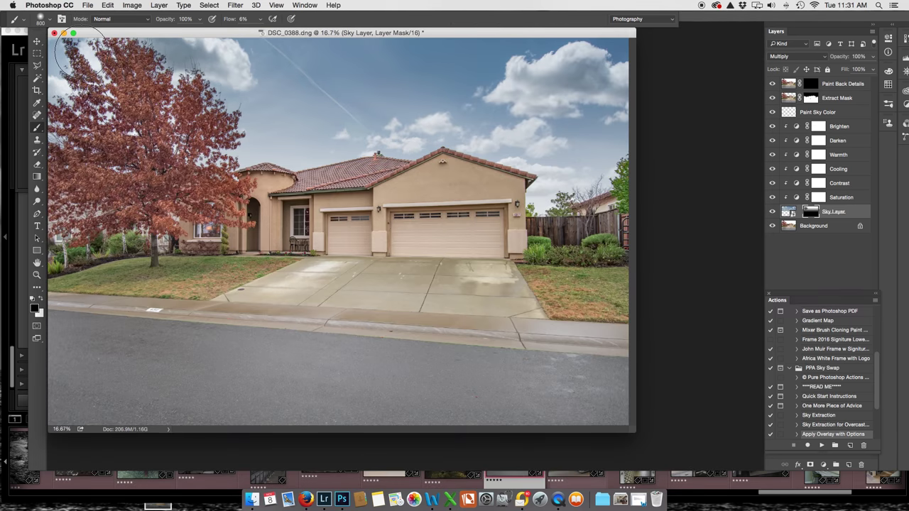
key("bracketright")
key("bracketright")
key("bracketright")
key("bracketright")
mouse_move(291, 73)
left_mouse_down()
mouse_move(564, 77)
mouse_move(677, 61)
mouse_move(667, 147)
mouse_move(596, 211)
left_mouse_up()
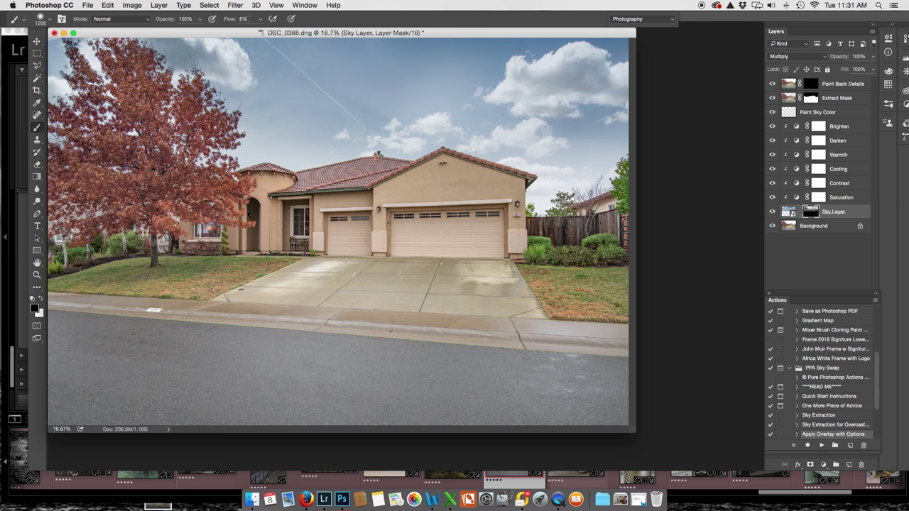
- Soften the sky around the red tree further by painting on the Sky Layer's mask with a 2000-pixel brush at 4% flow
type("4")
key("Return")
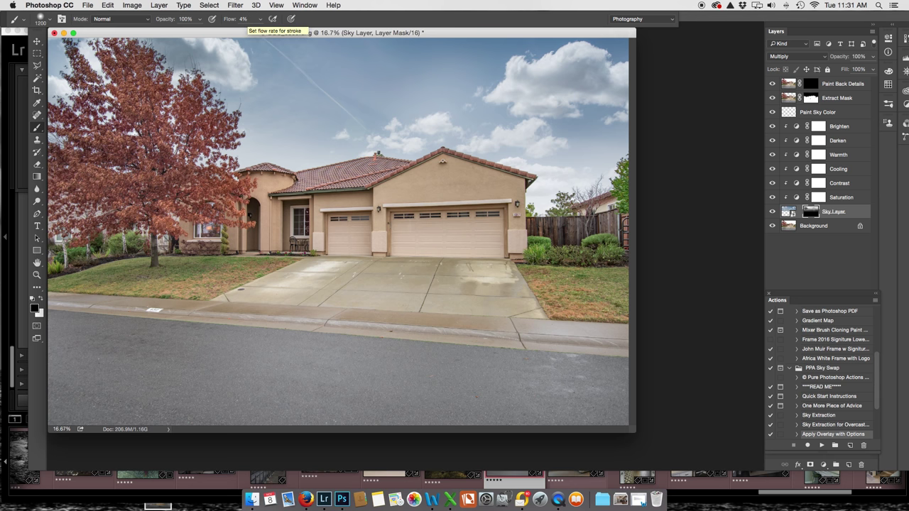
key("bracketright")
key("bracketright")
key("bracketright")
key("bracketright")
key("bracketright")
key("bracketright")
key("bracketright")
key("bracketright")
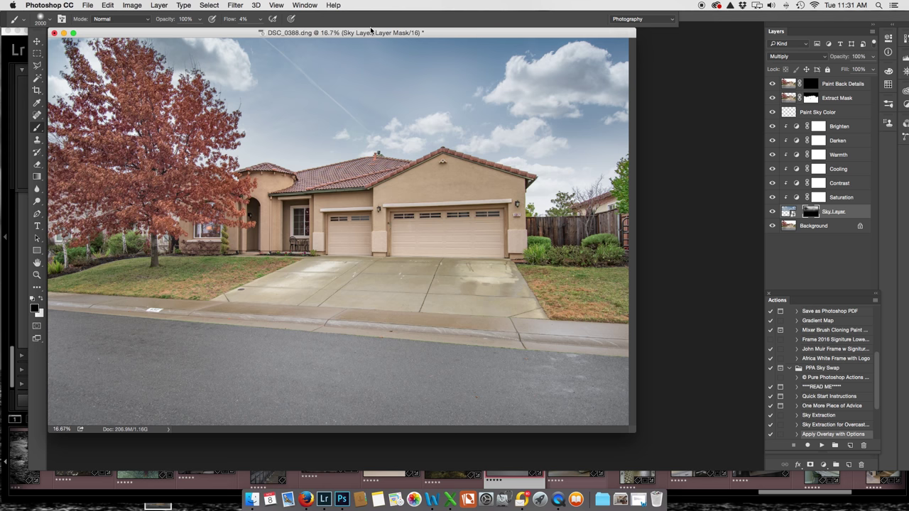
- Save the layered house photo and close it
key("super+s")
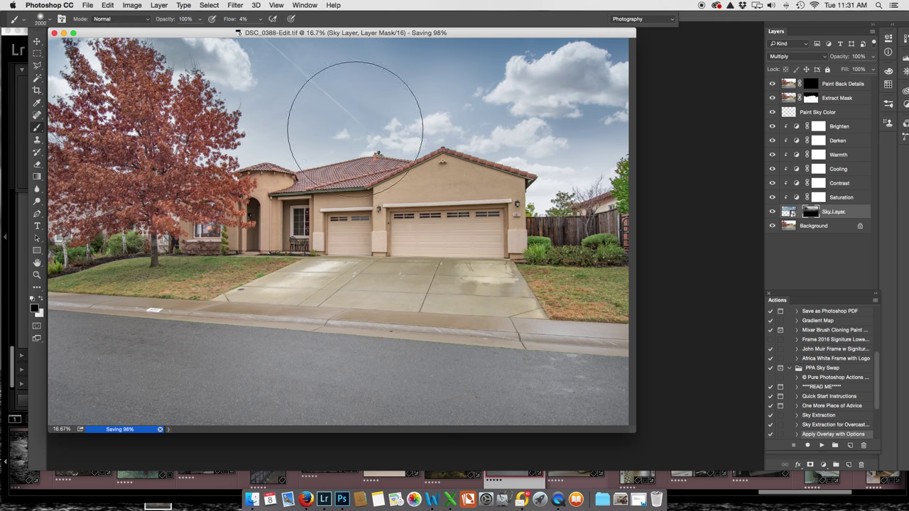
key("super+w")
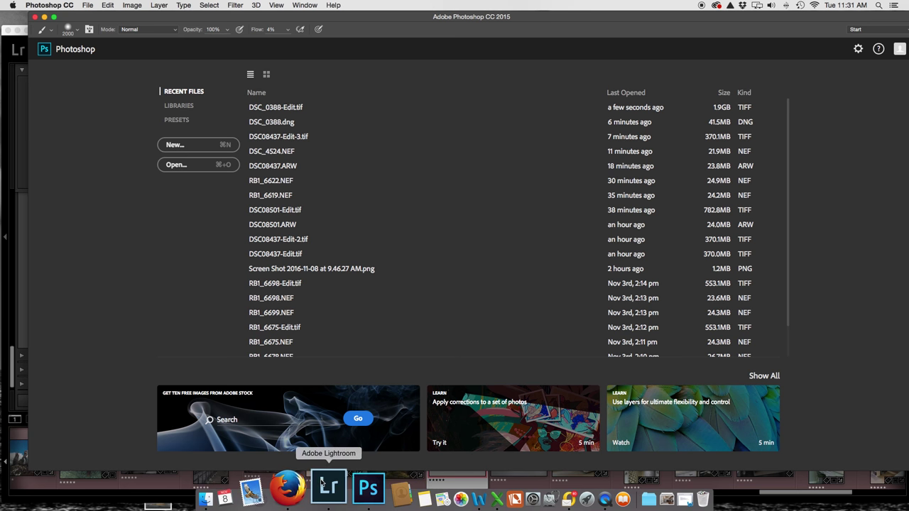
- Switch to Lightroom and raise the Blue saturation of the edited house photo to +83 in the HSL settings
left_click(322, 492)
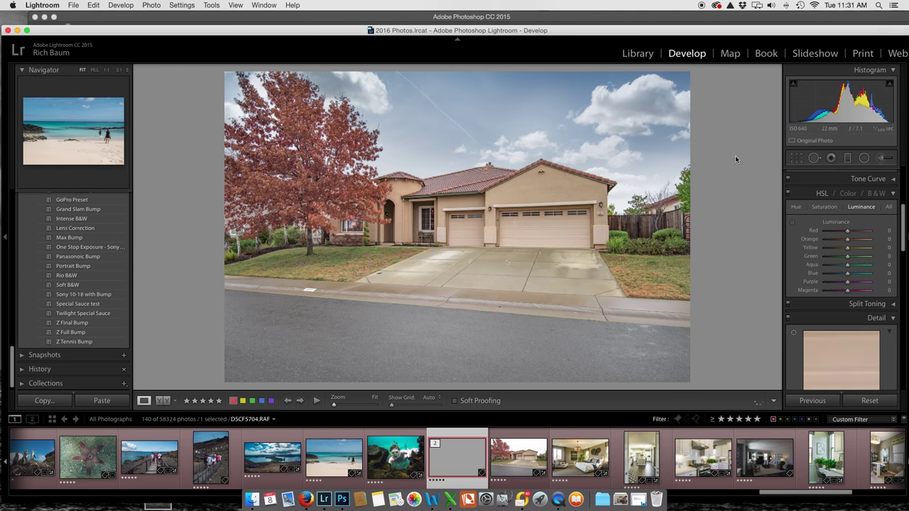
left_click(824, 207)
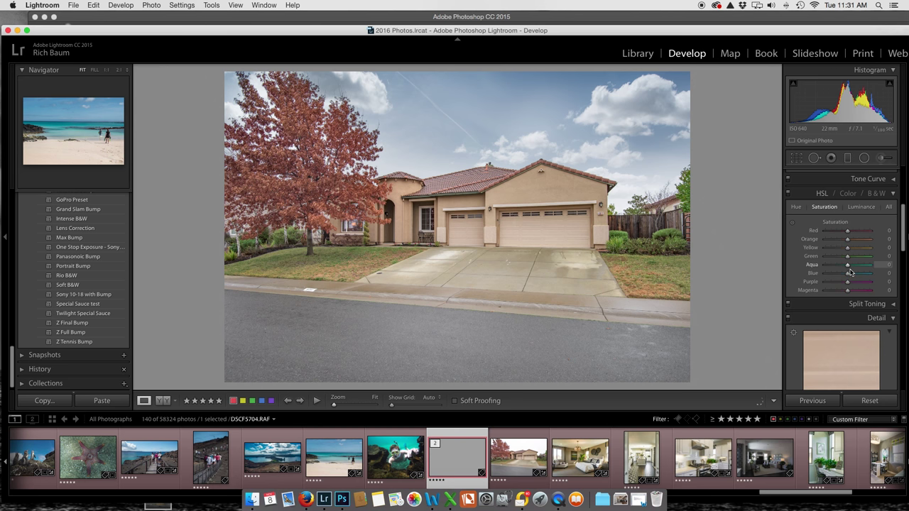
left_click_drag(849, 275, 868, 282)
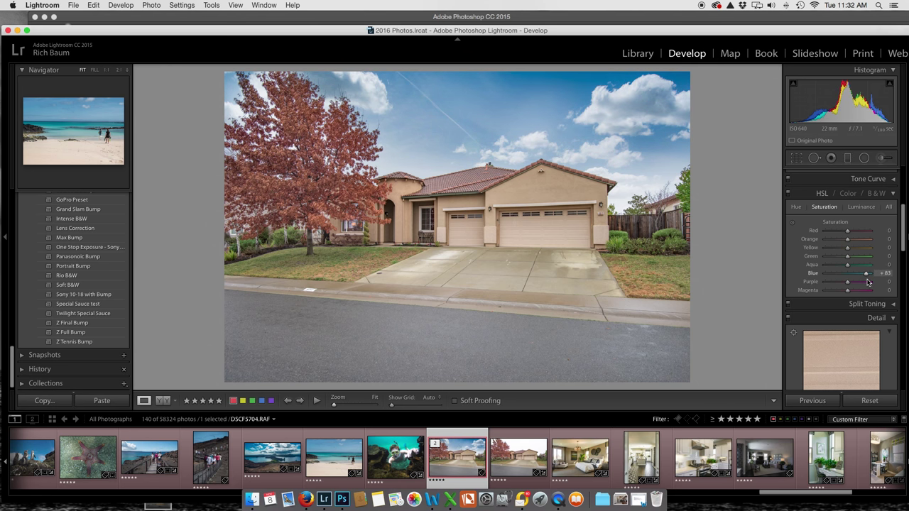
- Adjust the house photo's Blue luminance slightly and set Temp to +5, Clarity to +30 and Contrast to +23
left_click(862, 207)
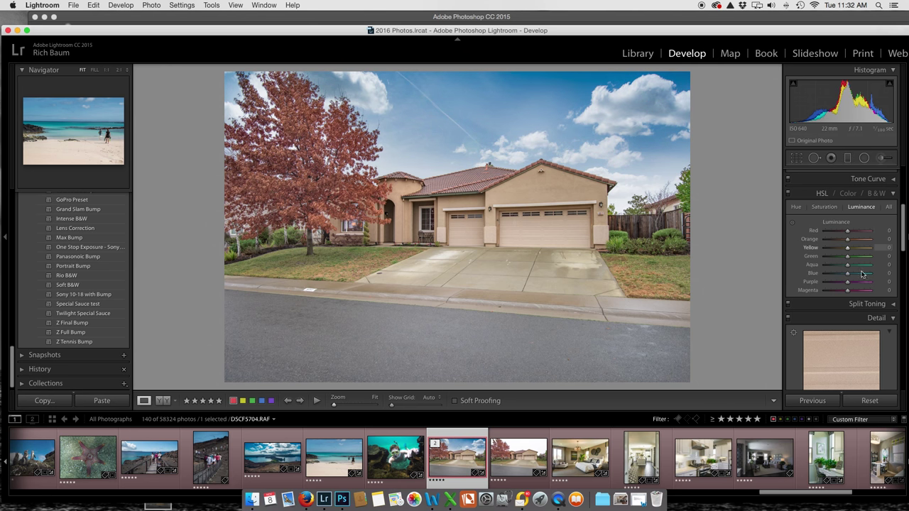
left_click_drag(848, 275, 846, 275)
scroll(835, 224, "up", 5)
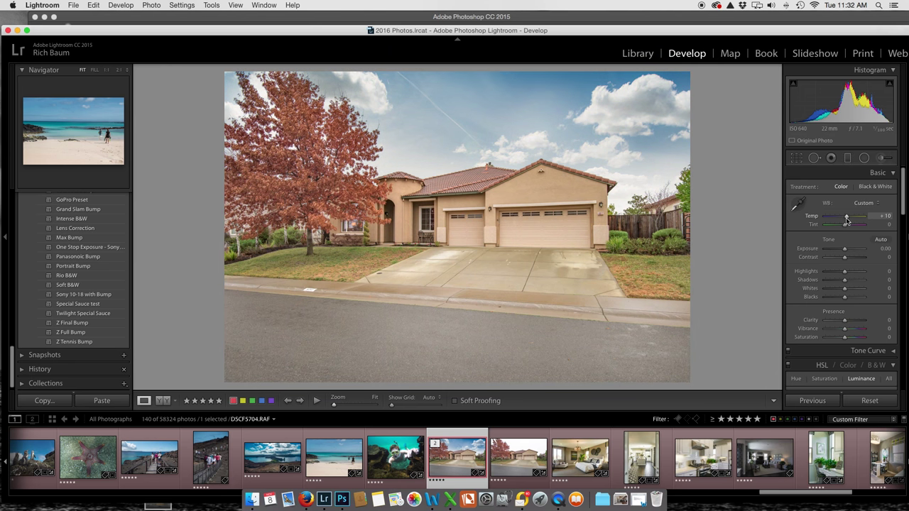
left_click_drag(844, 219, 845, 221)
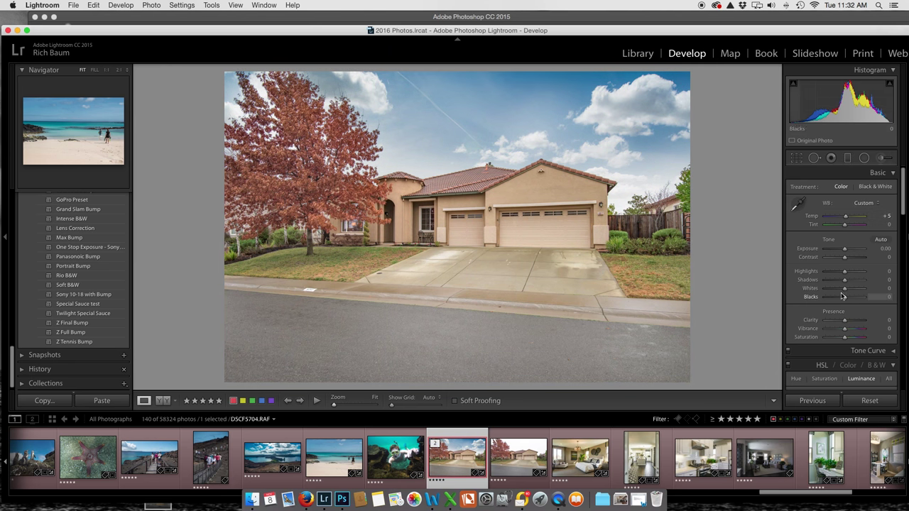
left_click_drag(843, 321, 851, 324)
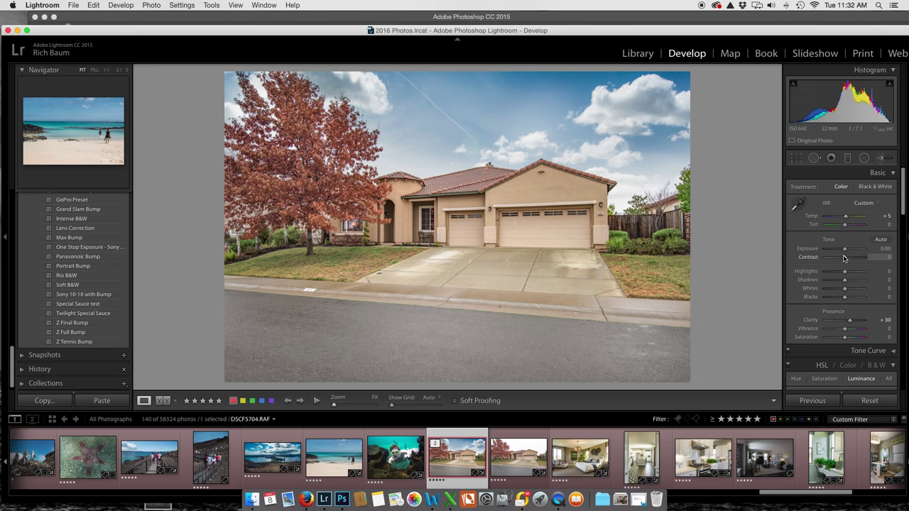
left_click_drag(844, 258, 849, 259)
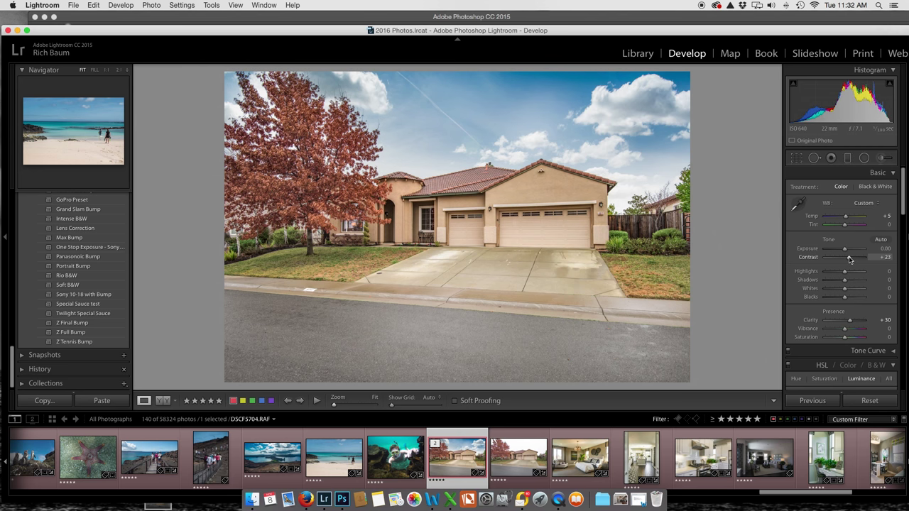
- Crop the house photo in from the edges at its original aspect, trimming part of the street and centring the house
left_click(794, 160)
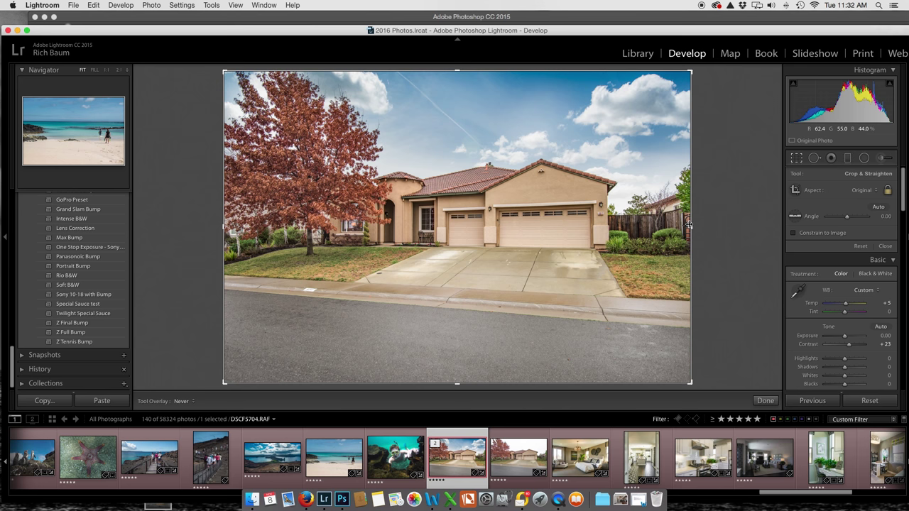
left_click_drag(688, 224, 676, 225)
left_click_drag(250, 220, 256, 225)
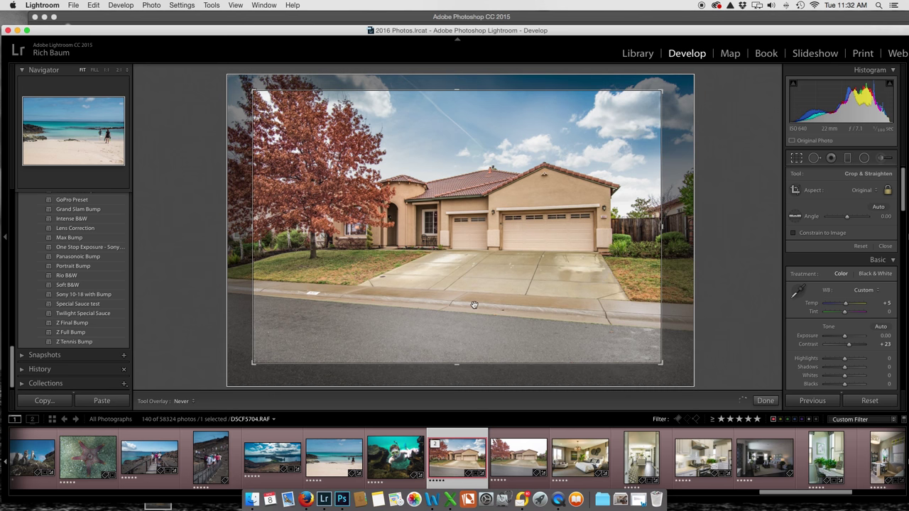
left_click_drag(471, 317, 467, 345)
key("Return")
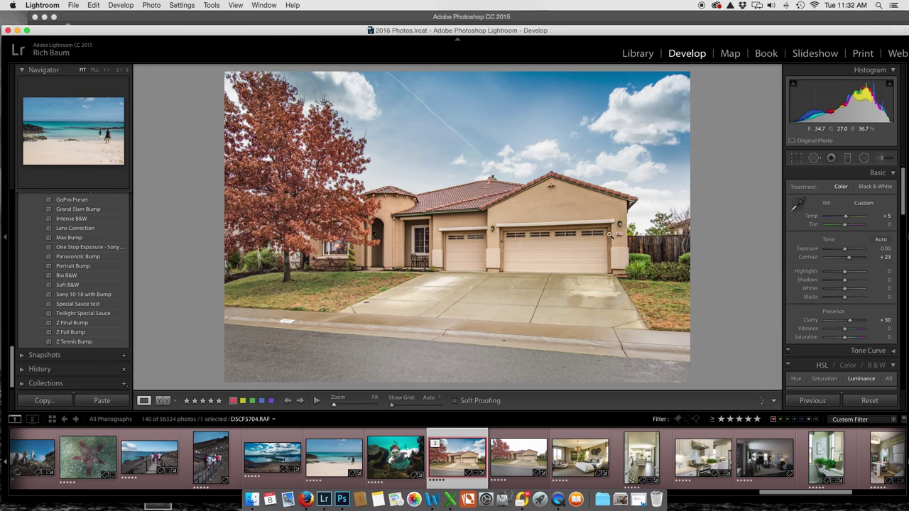
- Darken the street with a graduated filter running from the photo's lower edge up to the house, with Exposure at -1.06
left_click(847, 159)
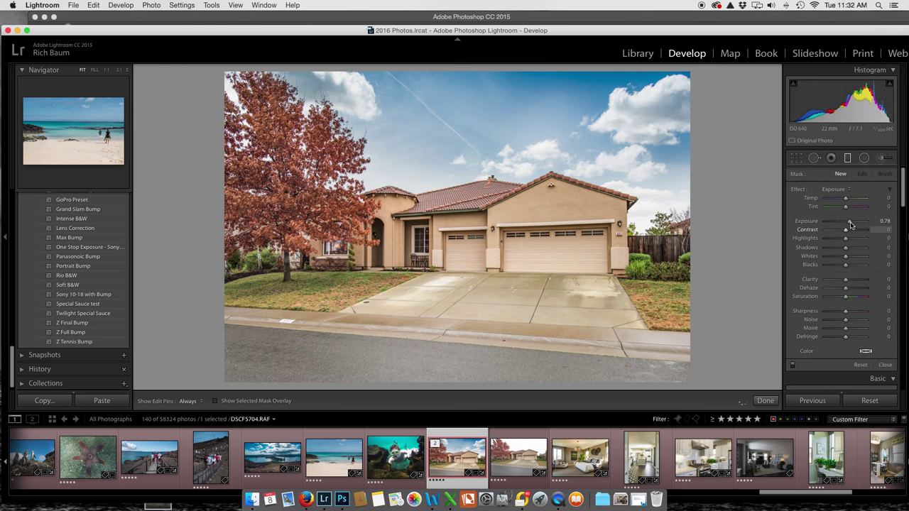
left_click_drag(850, 222, 844, 223)
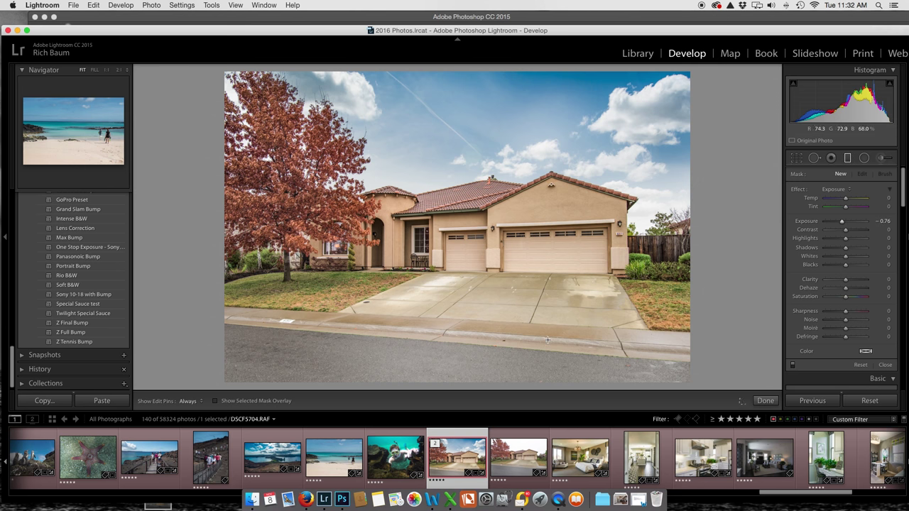
left_click_drag(504, 378, 514, 260)
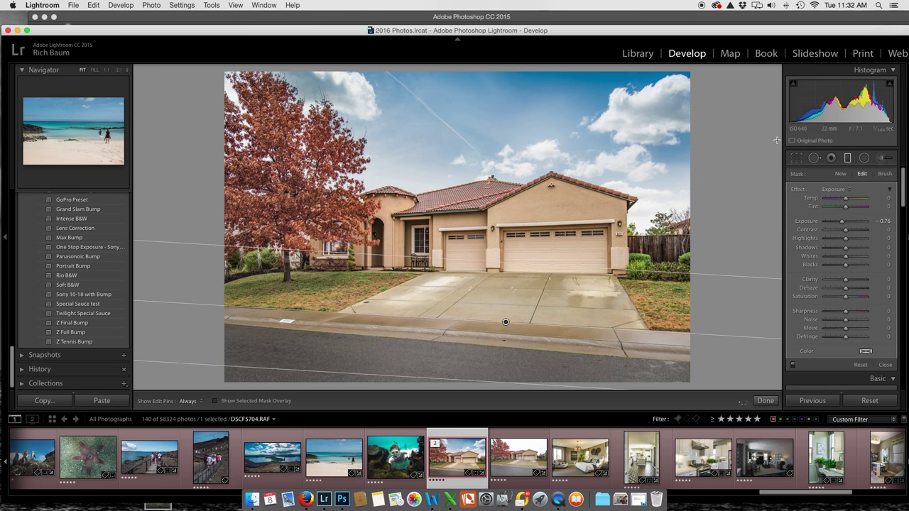
left_click_drag(841, 224, 840, 223)
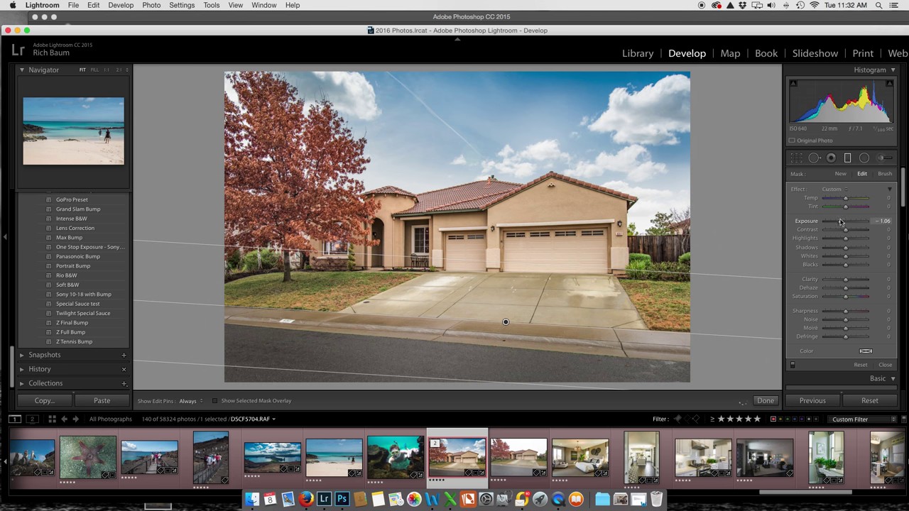
left_click(846, 159)
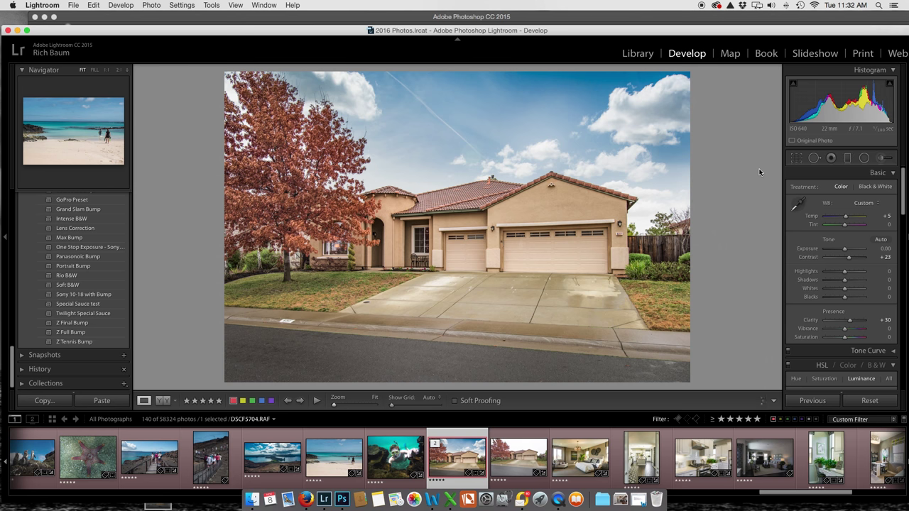
- Compare the edited house photo with the original DSC_0388.dng
left_click(521, 460)
key("Left")
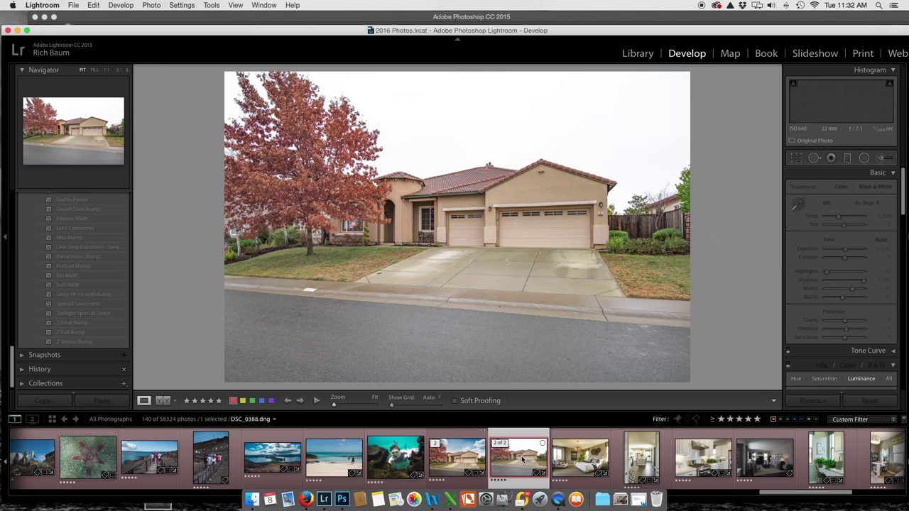
left_click(524, 458)
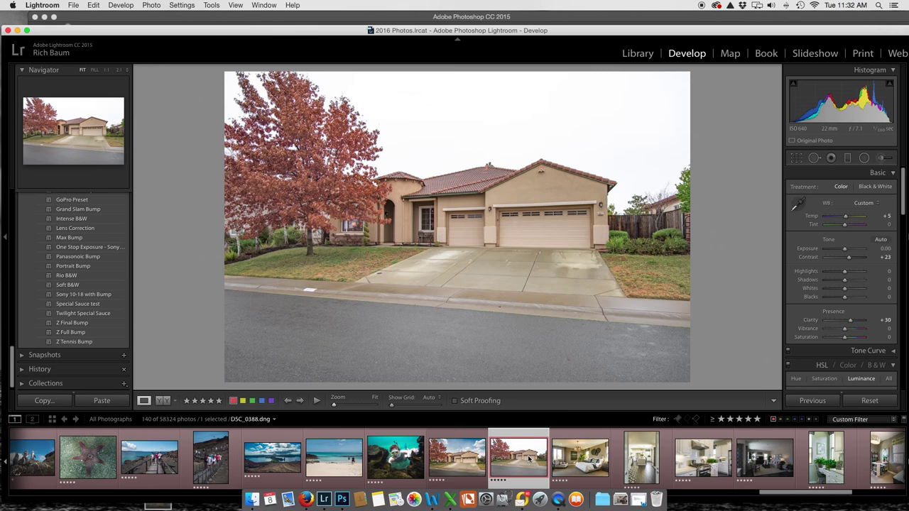
key("Left")
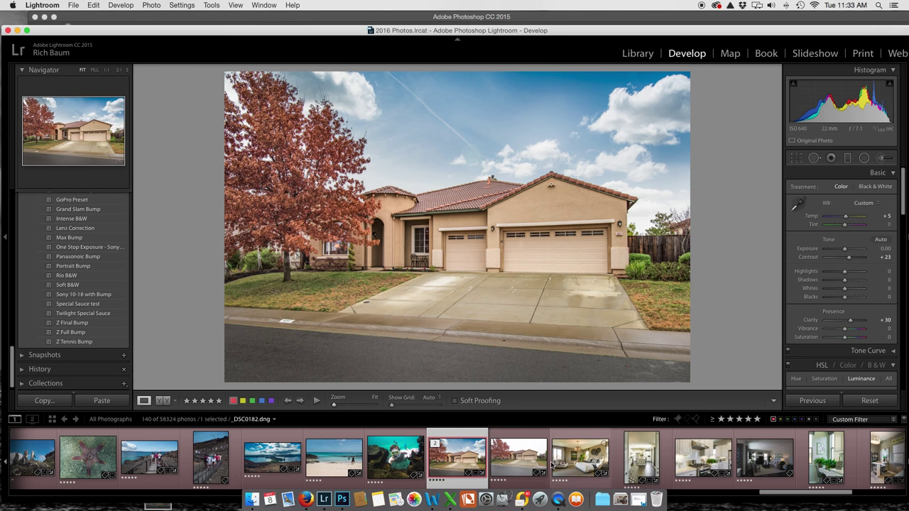
- Find the living room photos RB1_6619.NEF and RB1_6622.NEF in the photo strip and compare the two exposures
left_click_drag(805, 497, 855, 497)
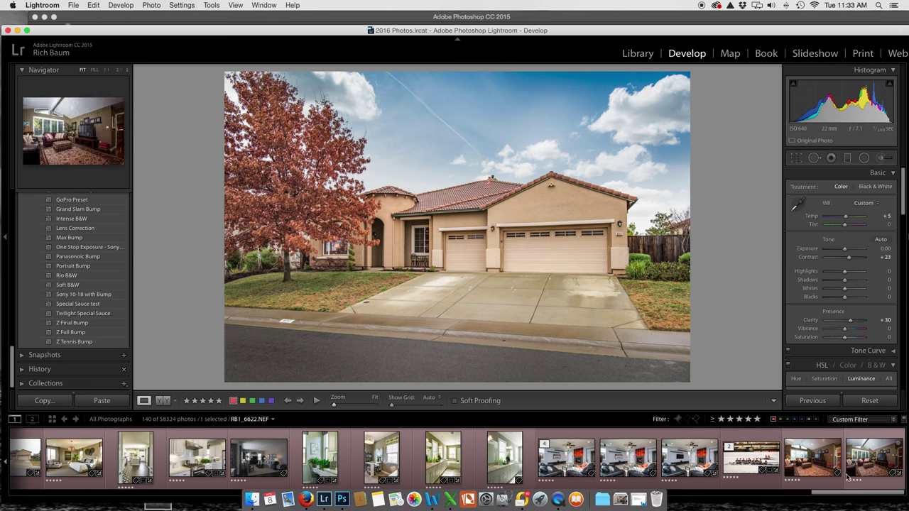
left_click(806, 458)
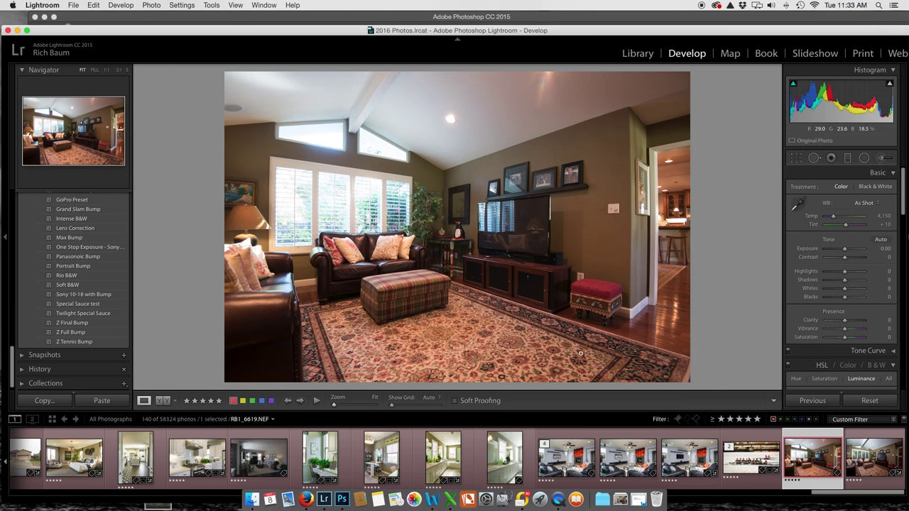
left_click(876, 454)
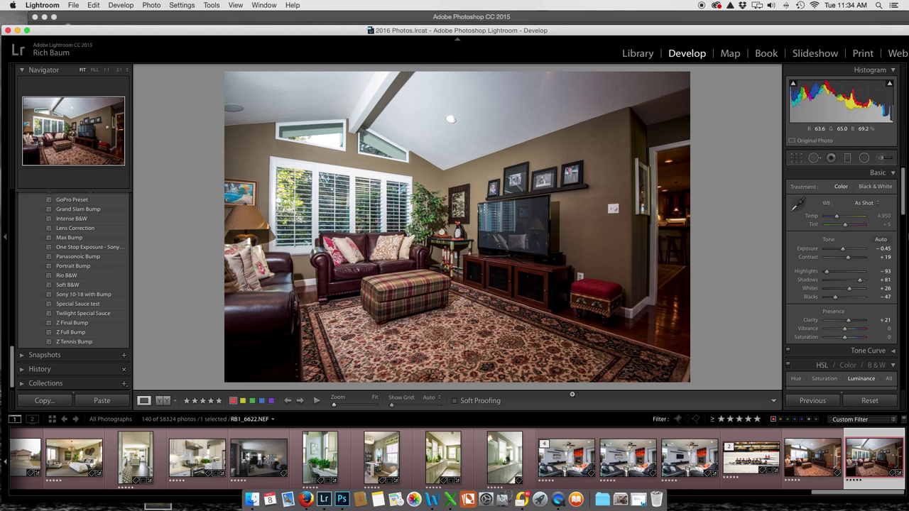
left_click(809, 456)
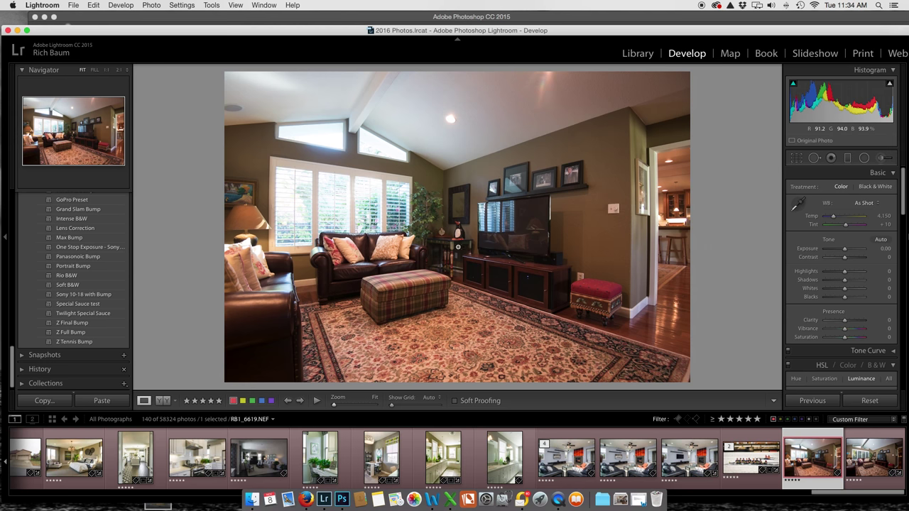
key("Right")
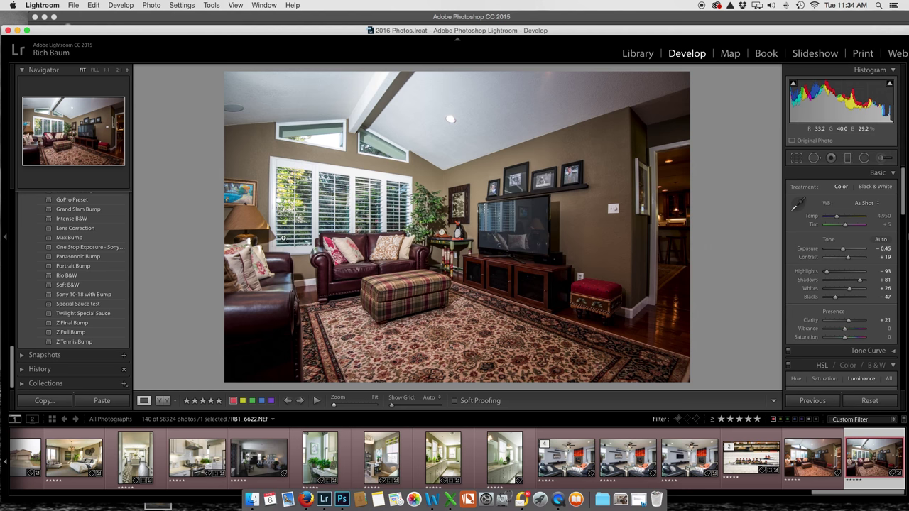
- Examine the lamp shadow and shuttered windows at 1:1 in RB1_6622.NEF and the same windows in RB1_6619.NEF
left_click(271, 239)
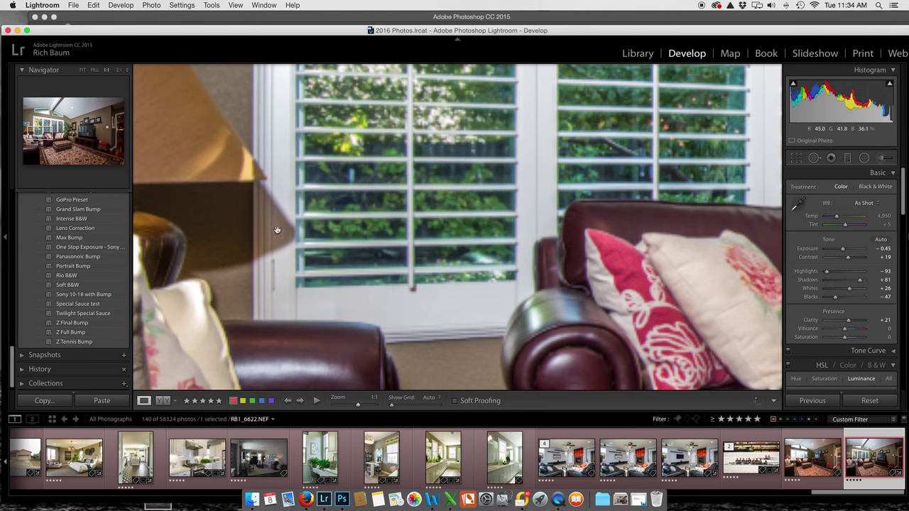
left_click(243, 159)
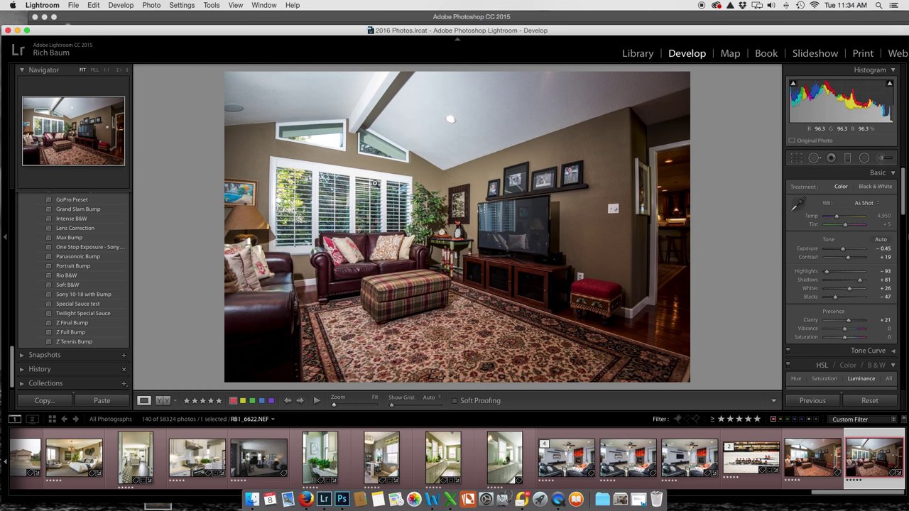
left_click(373, 194)
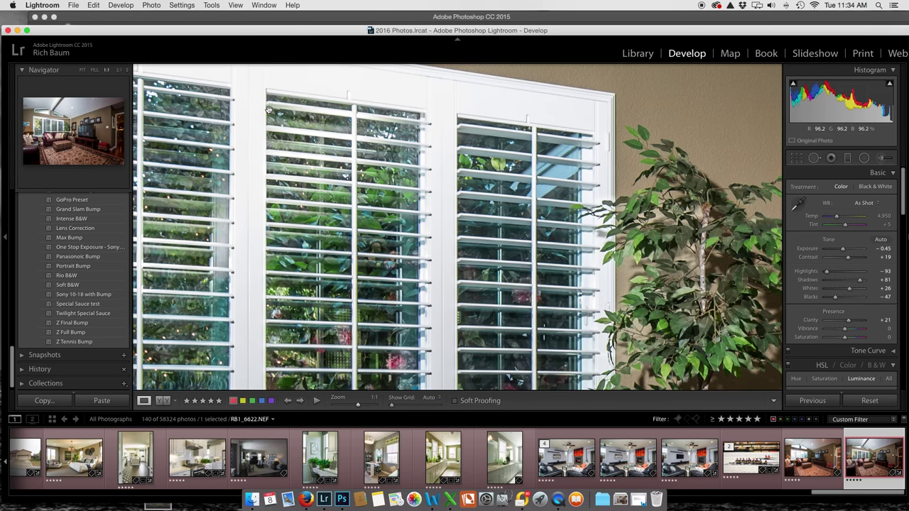
left_click(801, 453)
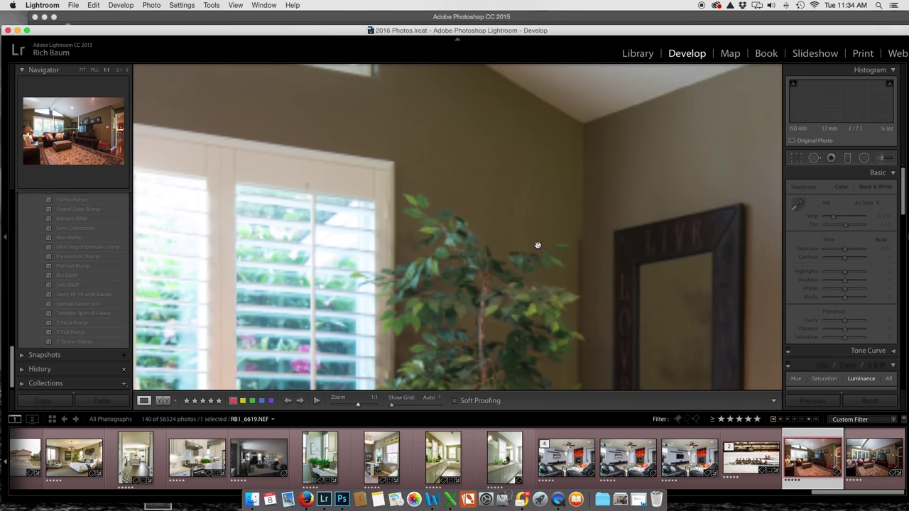
left_click_drag(250, 280, 516, 137)
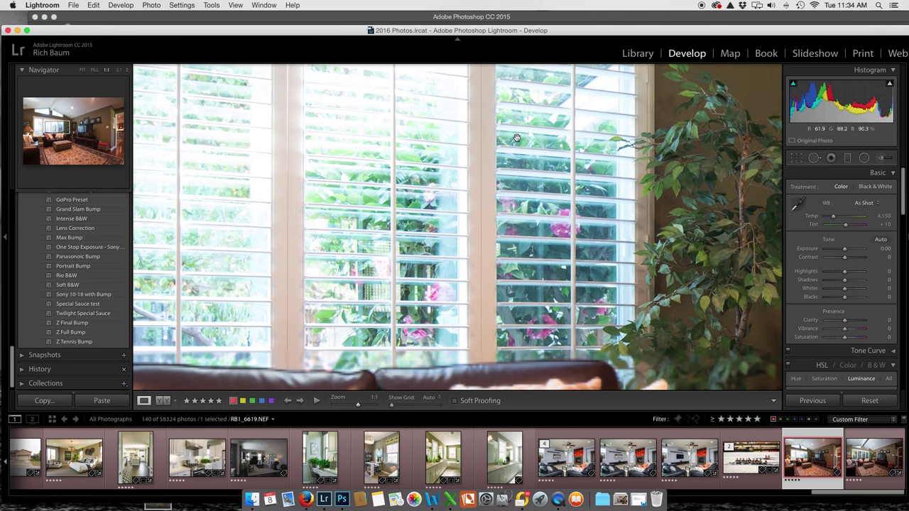
left_click(534, 235)
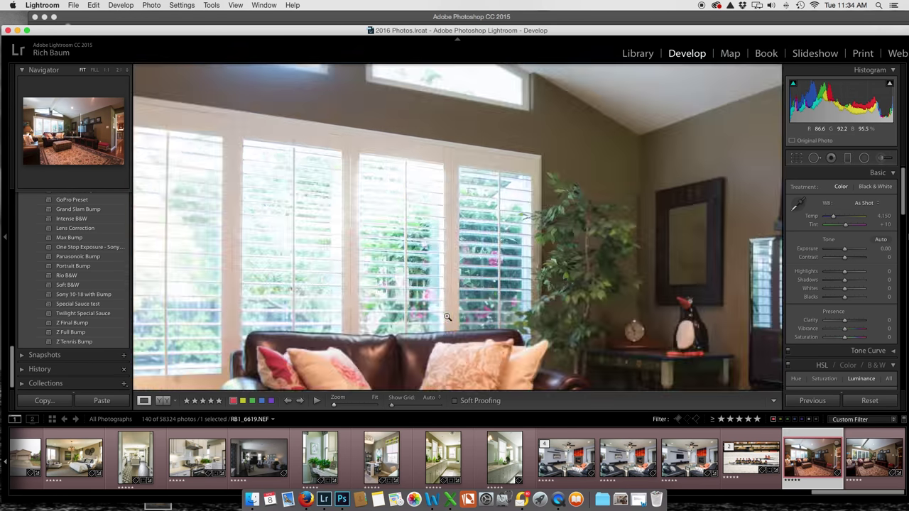
left_click(447, 317)
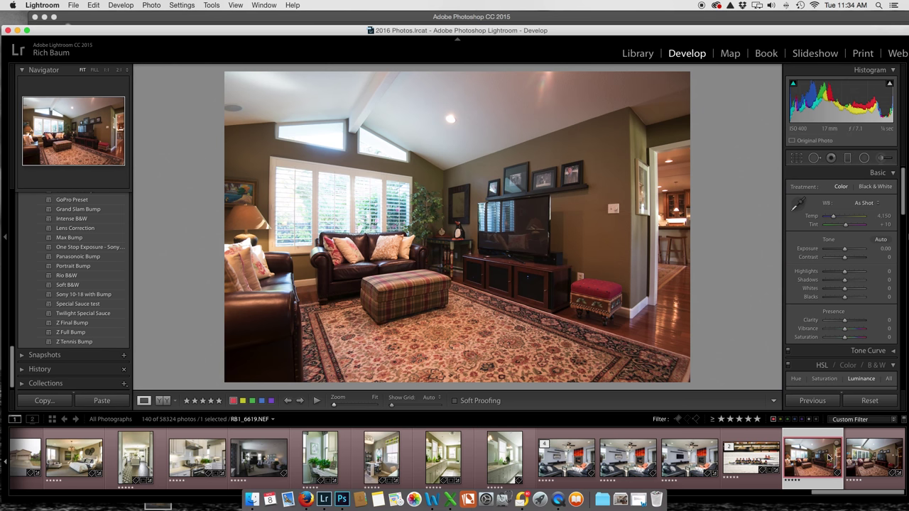
- Select RB1_6619.NEF and RB1_6622.NEF together and open them as layers in Photoshop
left_click(860, 461, "shift")
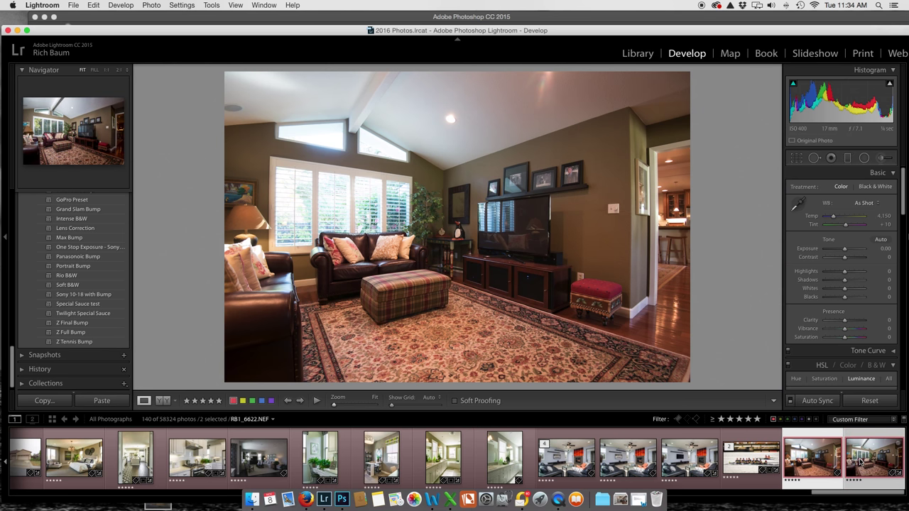
right_click(298, 68)
right_click(455, 146)
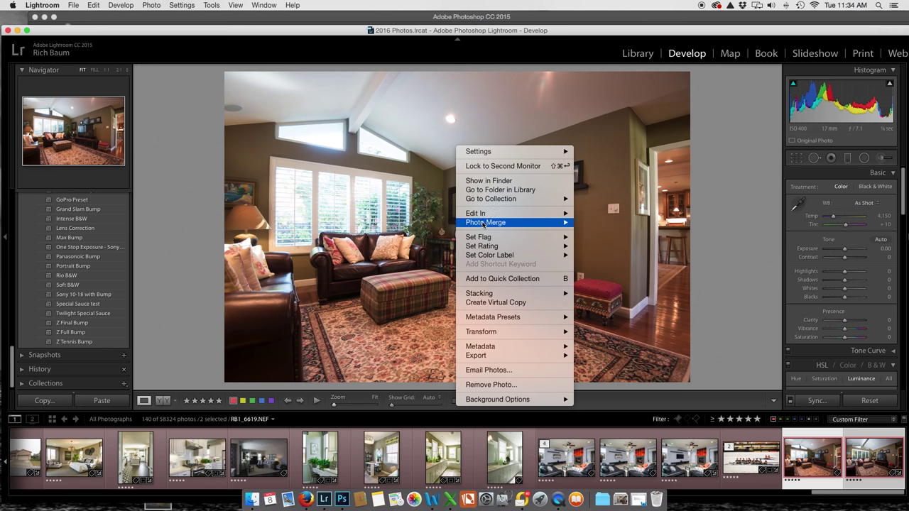
mouse_move(518, 215)
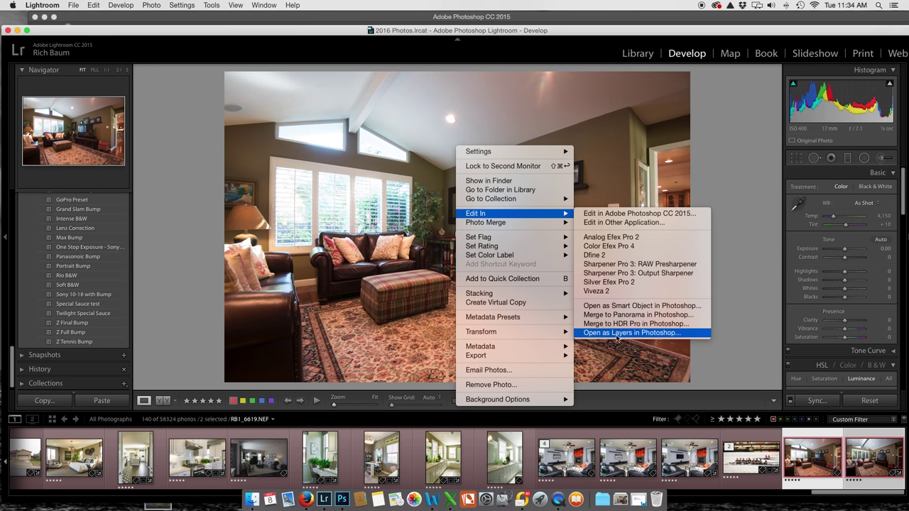
left_click(618, 333)
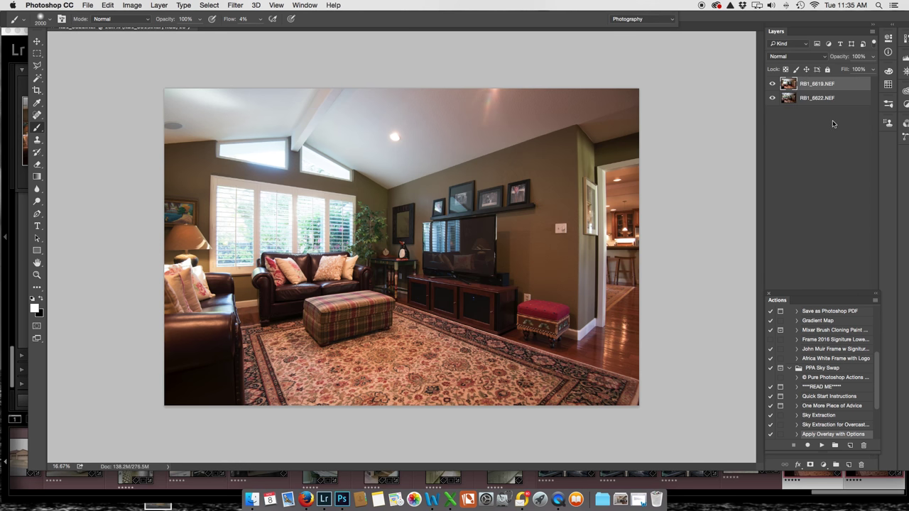
- Move the RB1_6622.NEF layer above RB1_6619.NEF and hide it with a black layer mask
left_click_drag(816, 98, 814, 83)
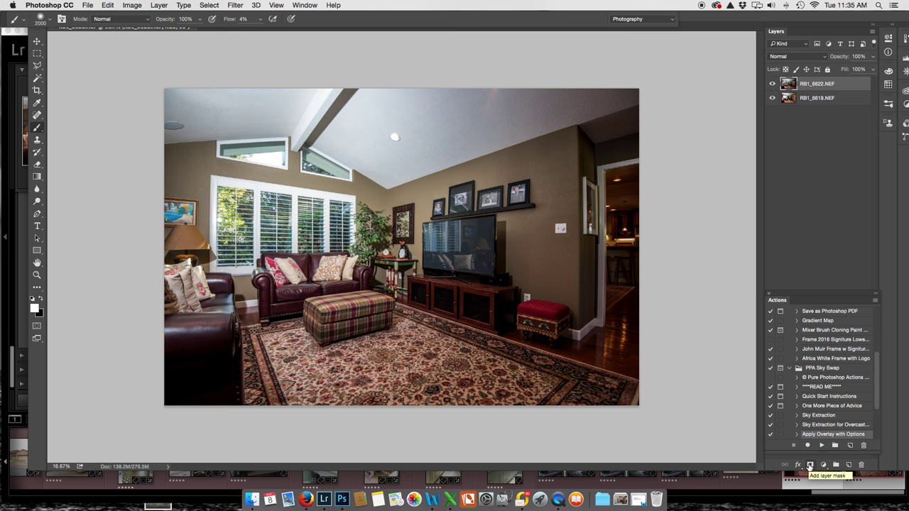
left_click(810, 465, "alt")
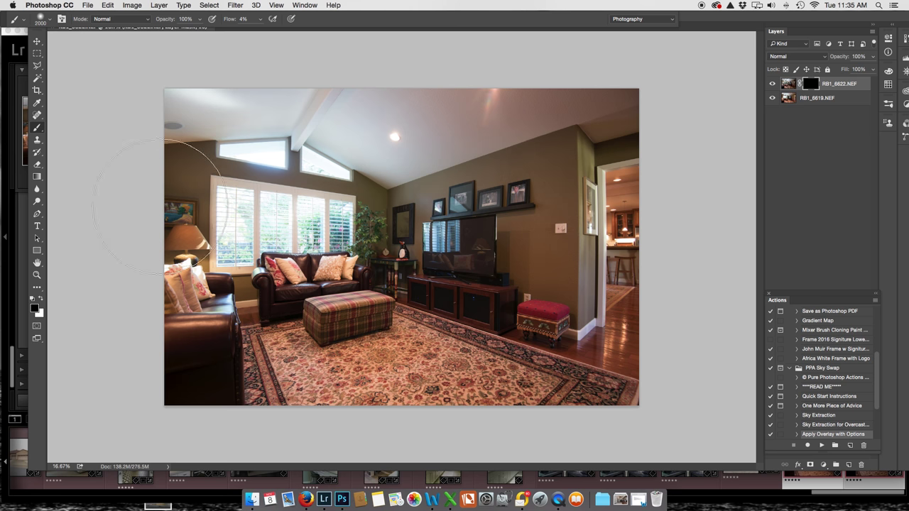
key("super+equal")
key("super+equal")
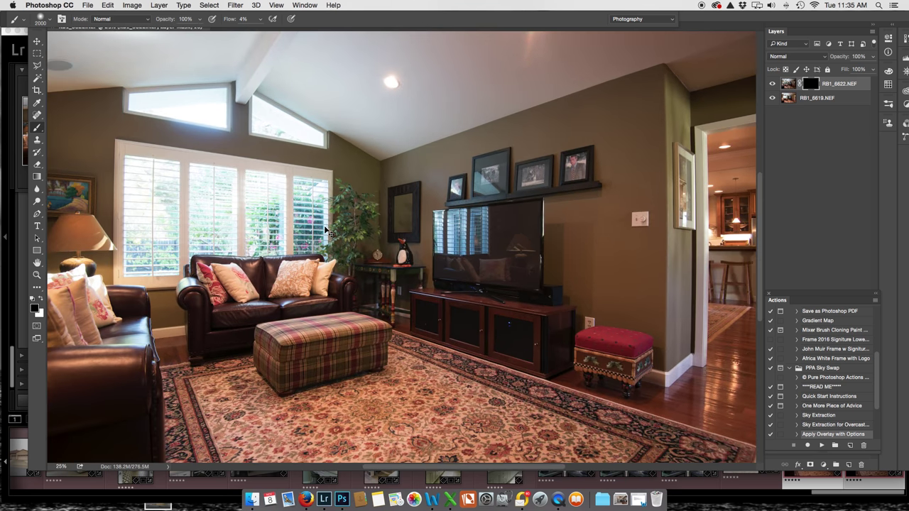
- Set up a white brush of 175 px with 100% flow for the RB1_6622.NEF layer mask
scroll(323, 226, "left", 10)
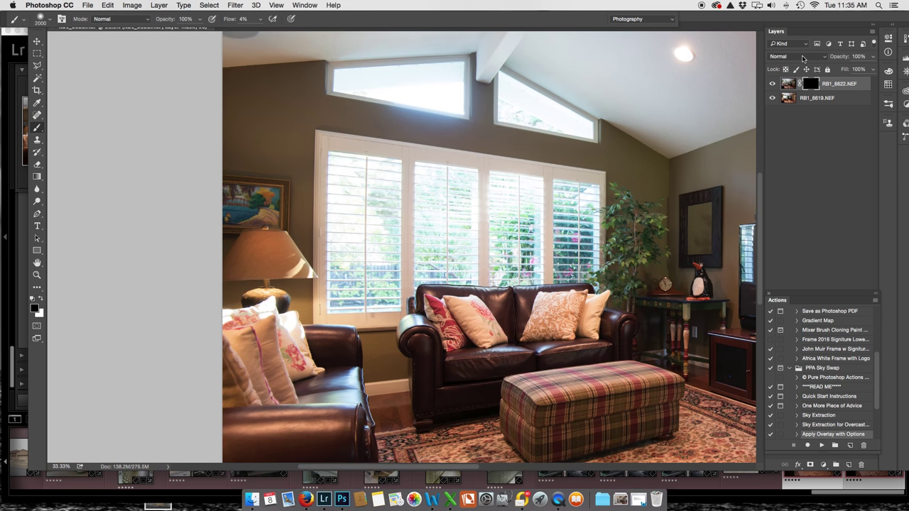
key("bracketleft")
key("bracketleft")
key("bracketleft")
key("bracketleft")
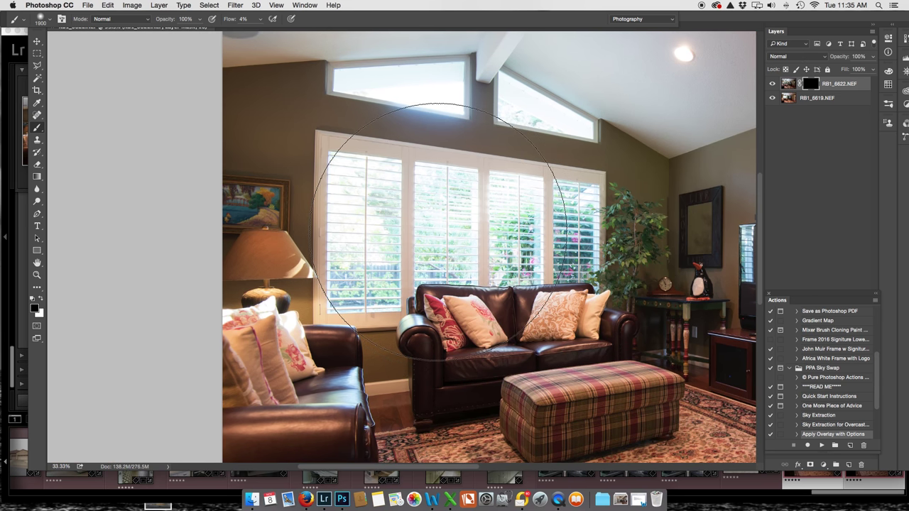
key("bracketleft")
key("bracketleft")
key("bracketleft")
key("bracketleft")
key("bracketleft")
key("bracketleft")
key("bracketleft")
key("bracketleft")
key("bracketleft")
key("bracketleft")
key("bracketleft")
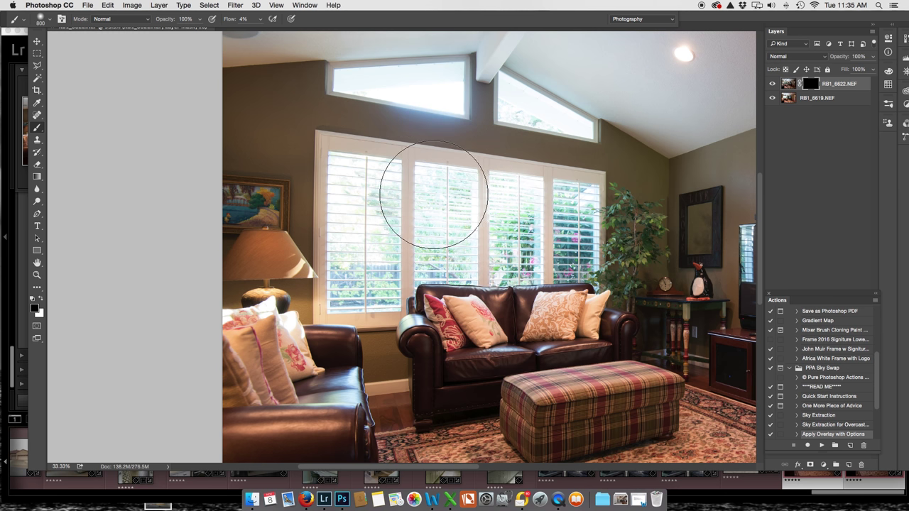
key("bracketleft")
key("bracketleft")
key("bracketleft")
key("bracketleft")
key("bracketleft")
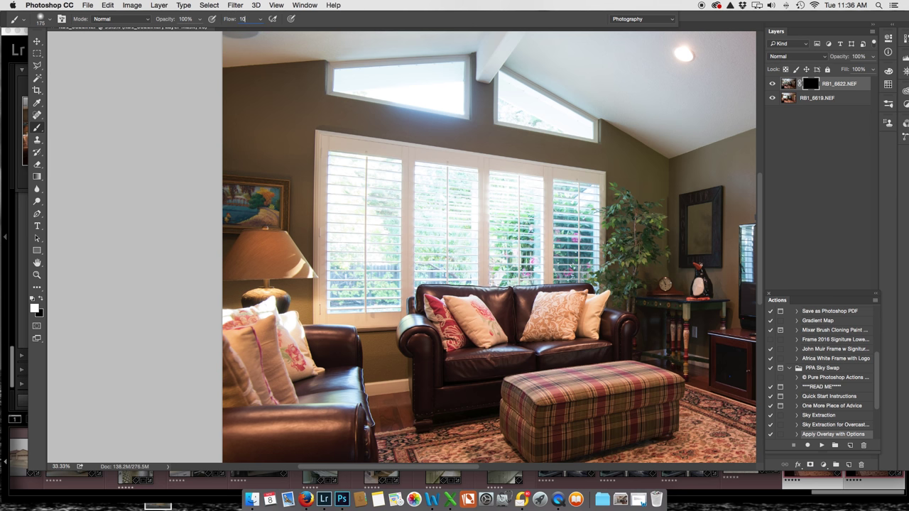
type("0")
key("Return")
- Undo a trial mask stroke on the leftmost shuttered window and outline that pane with a Polygonal Lasso selection
mouse_move(337, 159)
left_mouse_down()
mouse_move(388, 176)
mouse_move(381, 275)
mouse_move(369, 193)
mouse_move(363, 183)
mouse_move(355, 195)
mouse_move(353, 181)
mouse_move(374, 166)
mouse_move(335, 160)
mouse_move(330, 284)
mouse_move(348, 305)
mouse_move(358, 302)
left_mouse_up()
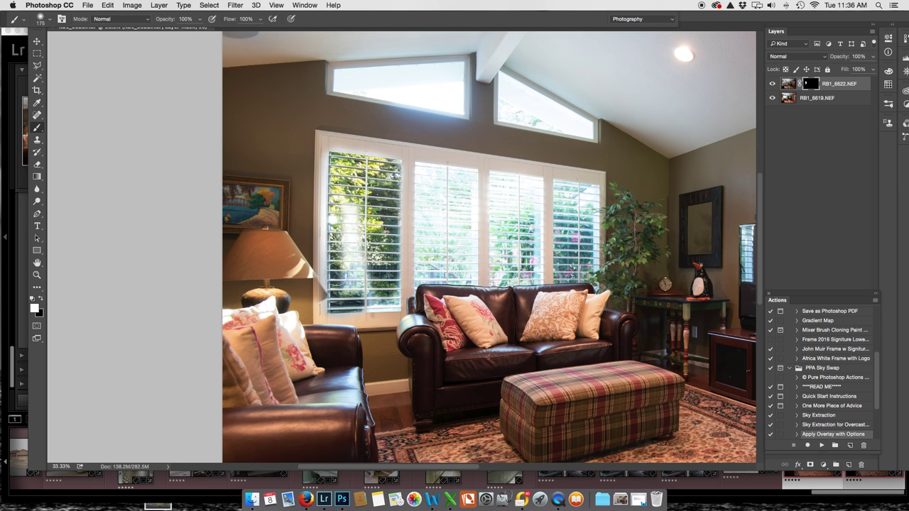
key("super+z")
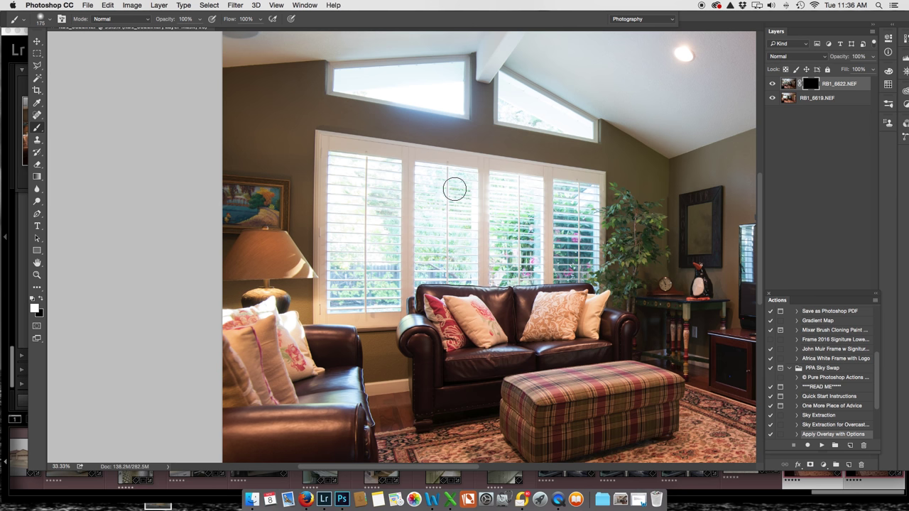
left_click(40, 68)
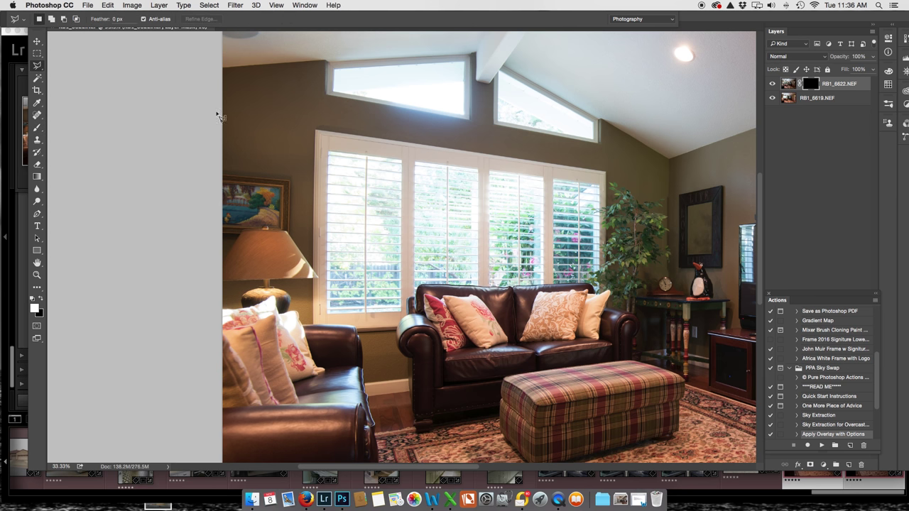
left_click(329, 152)
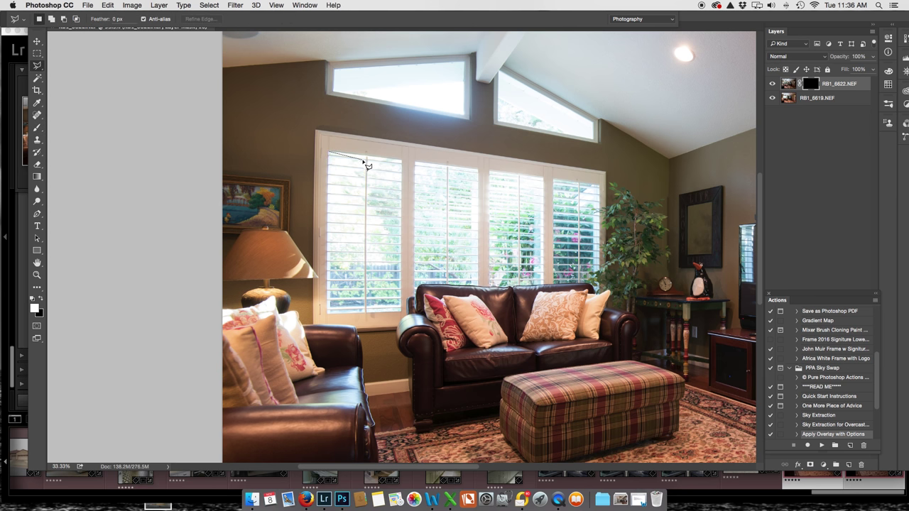
left_click(402, 162)
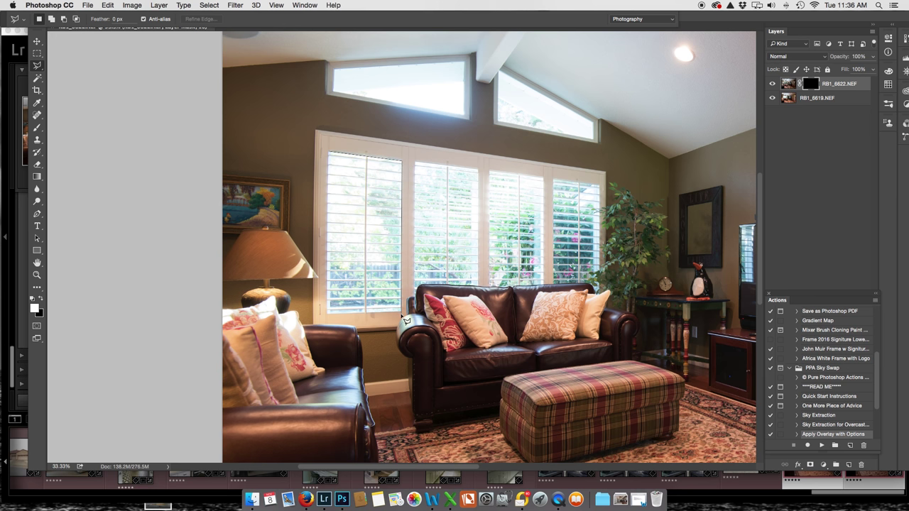
left_click(329, 313)
left_click(330, 154)
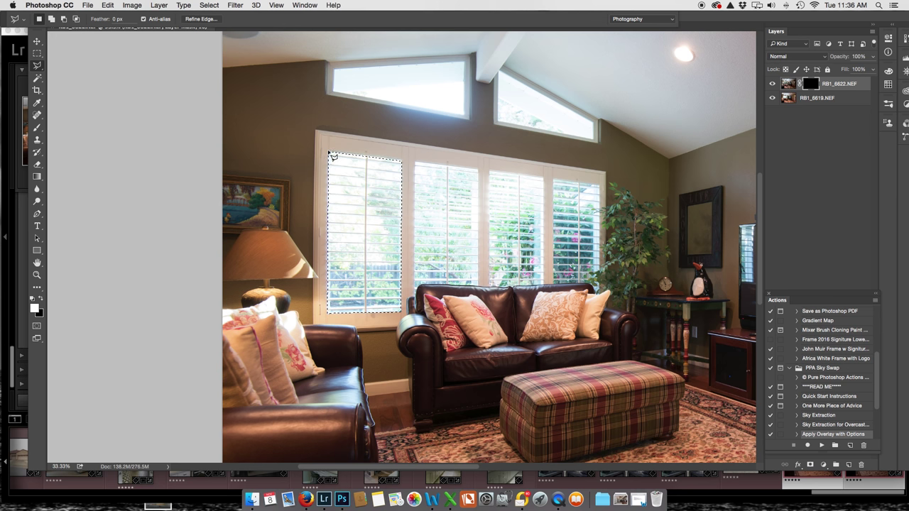
- Paint white on the mask inside the selected window pane, enlarge the brush to 300 px and deselect
left_click(38, 129)
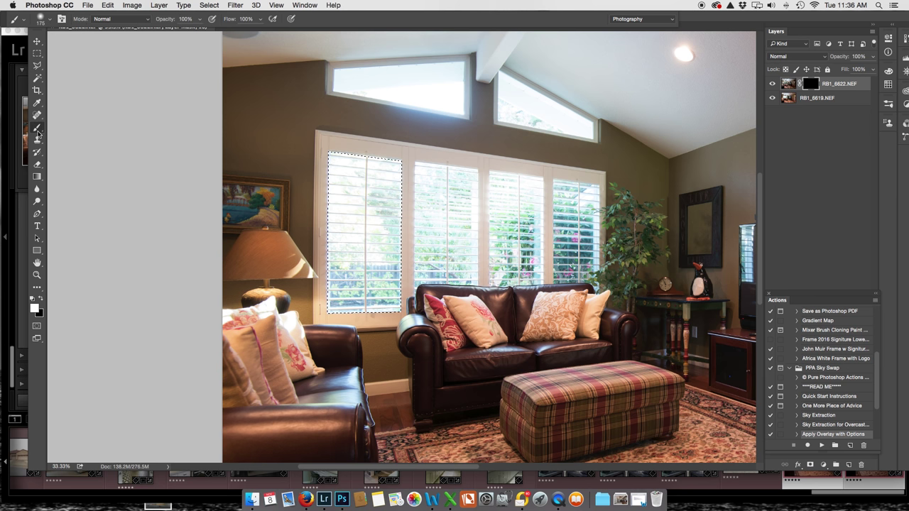
mouse_move(374, 147)
left_mouse_down()
mouse_move(402, 175)
mouse_move(345, 169)
mouse_move(341, 184)
mouse_move(343, 233)
mouse_move(345, 174)
mouse_move(378, 195)
mouse_move(372, 323)
mouse_move(376, 203)
mouse_move(406, 265)
mouse_move(399, 284)
mouse_move(405, 258)
mouse_move(366, 190)
mouse_move(345, 245)
left_mouse_up()
key("bracketright")
key("bracketright")
key("bracketright")
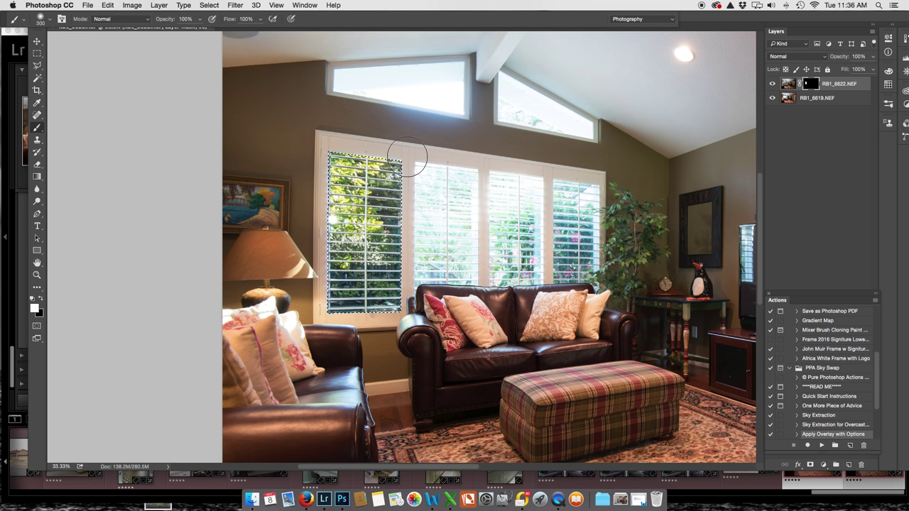
key("super+d")
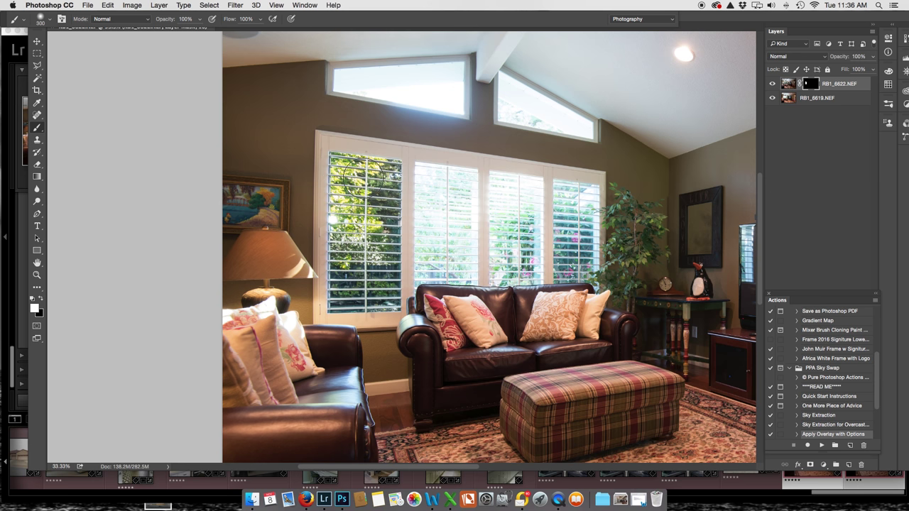
- Examine the painted window pane and the remaining shutters up close, and compare them across the whole living room
key("super+equal")
key("super+equal")
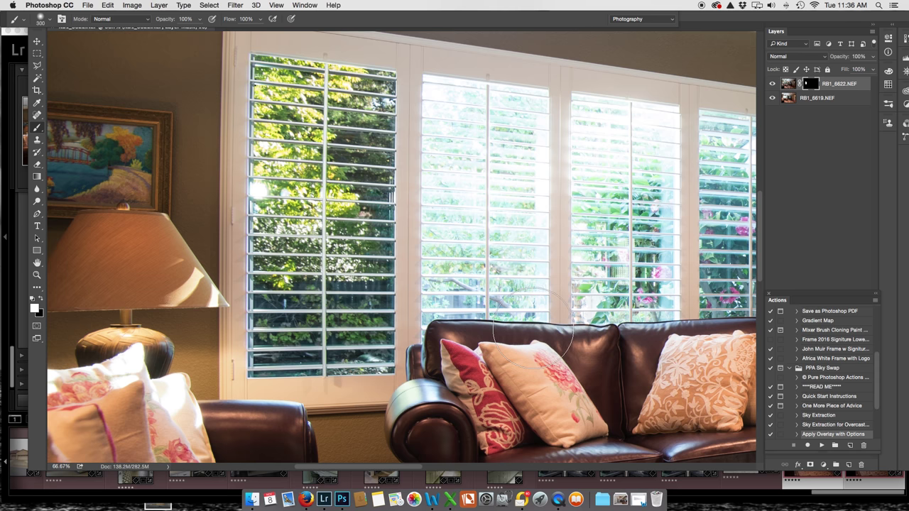
scroll(537, 331, "right", 2)
scroll(305, 294, "right", 10)
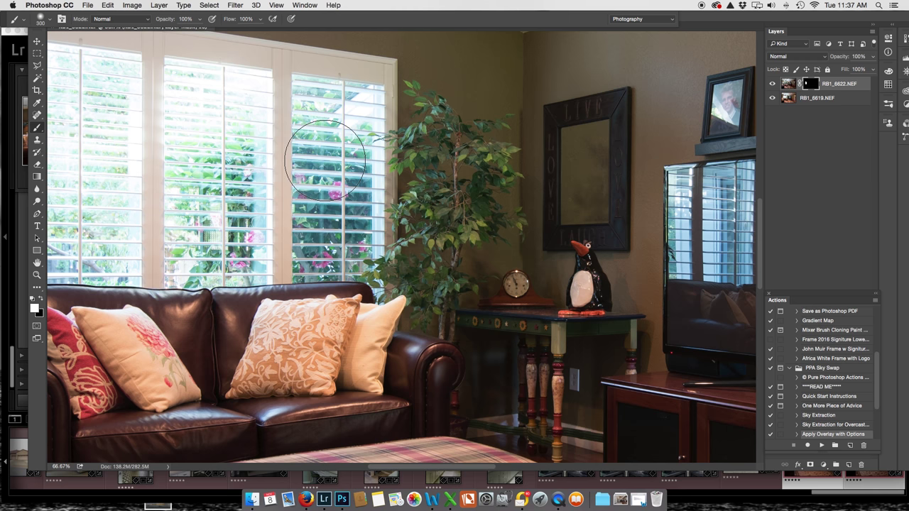
key("super+minus")
key("super+minus")
key("super+minus")
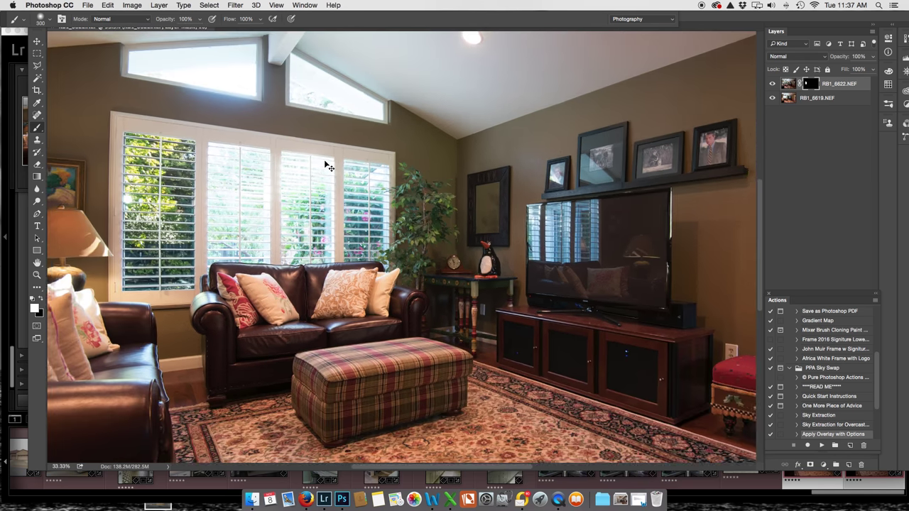
key("super+minus")
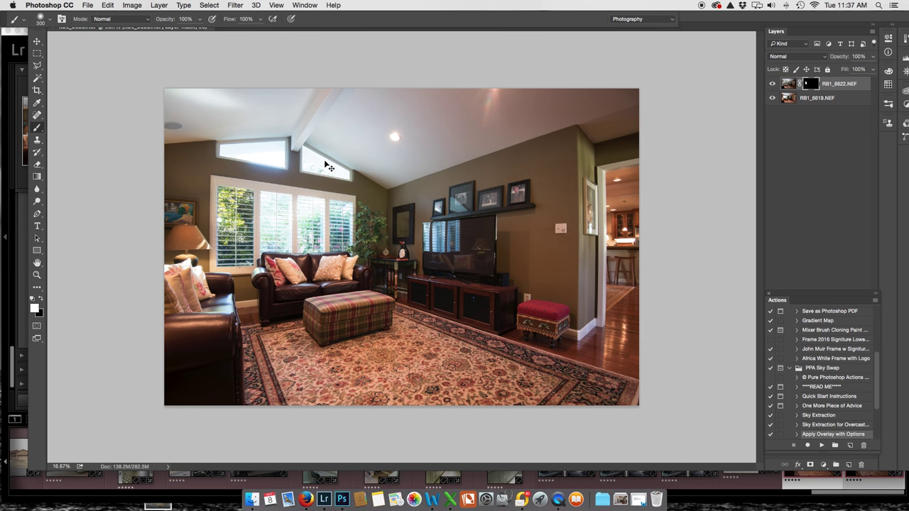
- Undo the deselection, the mask painting and the lasso selection on the leftmost window pane
key("super+z")
key("super+alt+z")
key("super+alt+z")
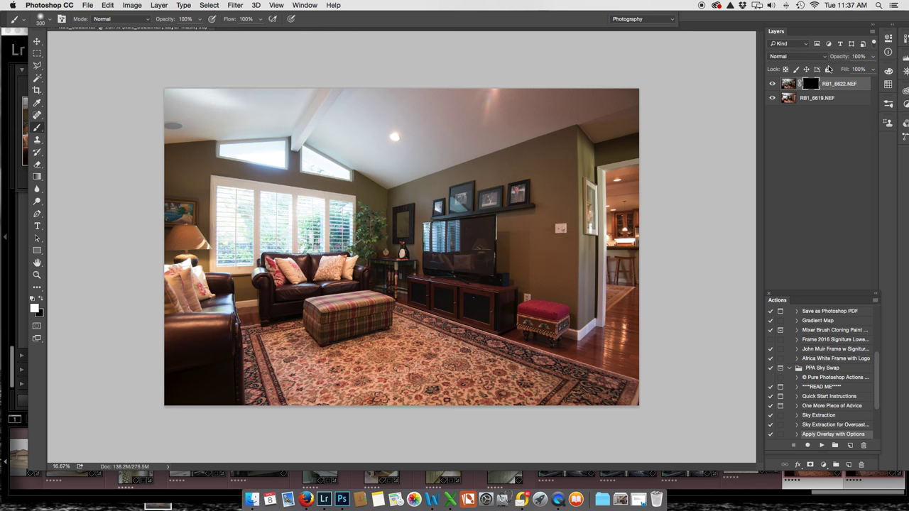
- Set the RB1_6622.NEF layer's blend mode to Darken and paint white on its mask over the four shuttered windows
left_click(826, 60)
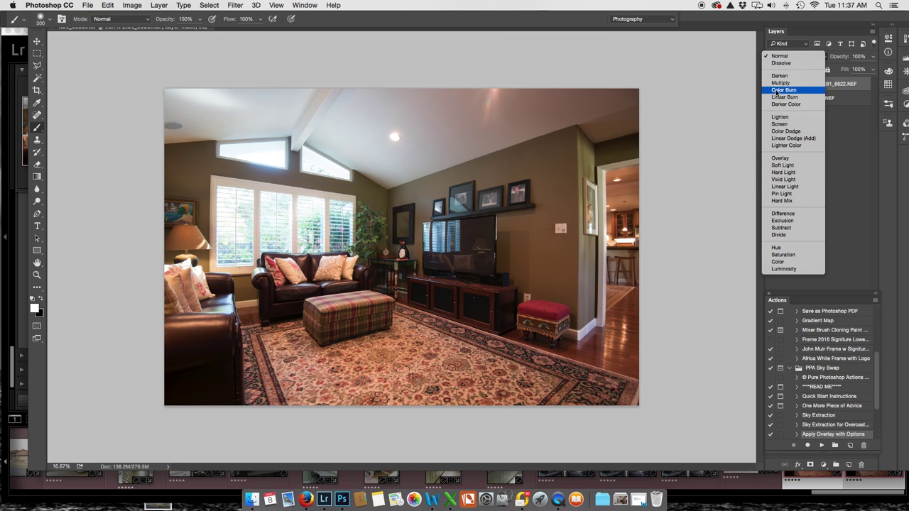
left_click(779, 76)
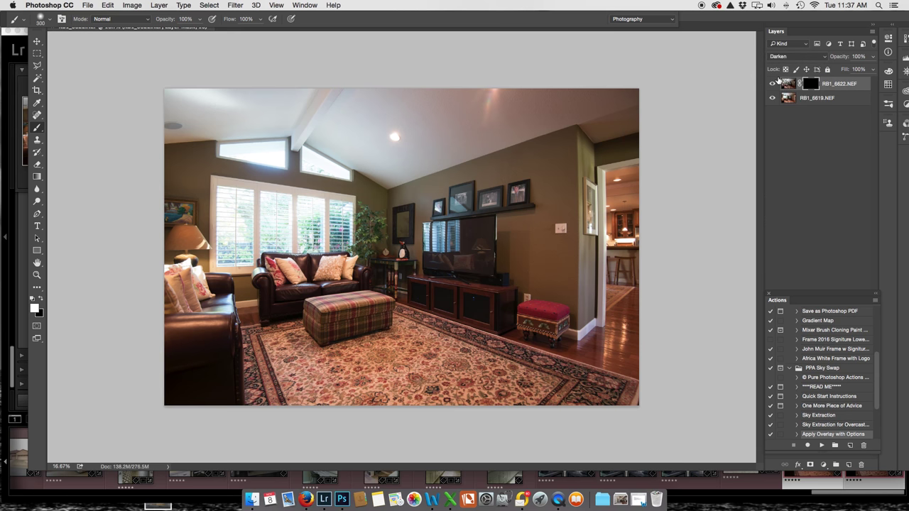
key("super+plus")
key("super+plus")
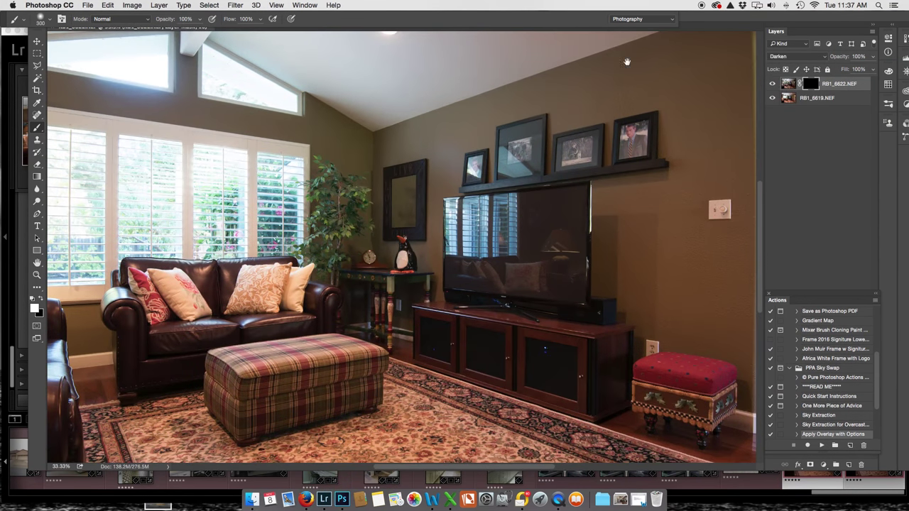
scroll(627, 62, "left", 10)
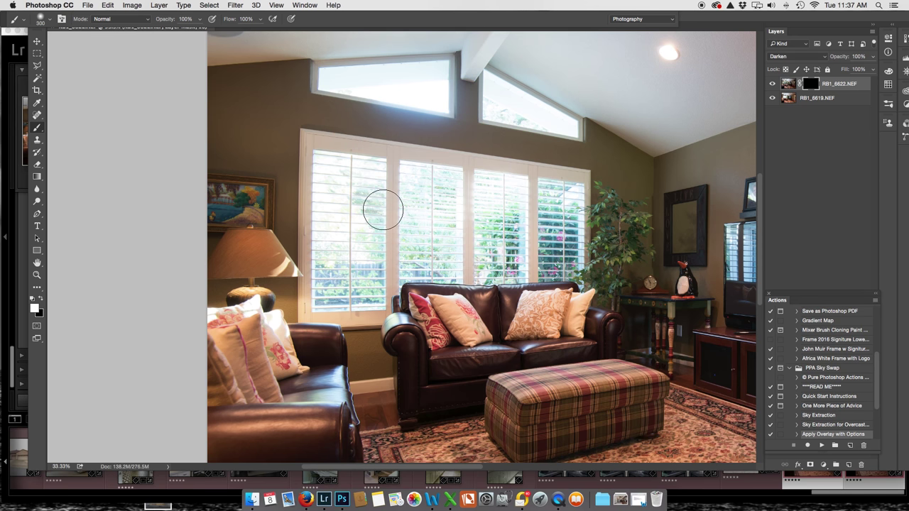
mouse_move(397, 168)
left_mouse_down()
mouse_move(327, 164)
mouse_move(321, 284)
mouse_move(328, 299)
mouse_move(359, 302)
mouse_move(371, 205)
mouse_move(314, 264)
mouse_move(358, 264)
mouse_move(355, 191)
mouse_move(363, 245)
mouse_move(346, 240)
left_mouse_up()
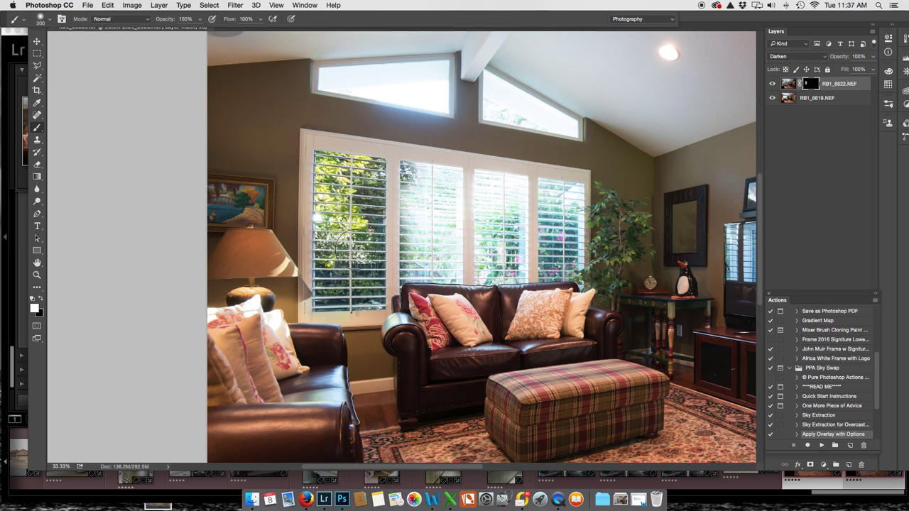
mouse_move(278, 328)
left_mouse_down()
mouse_move(355, 284)
mouse_move(432, 115)
mouse_move(376, 160)
mouse_move(568, 193)
mouse_move(566, 273)
mouse_move(512, 260)
mouse_move(394, 260)
mouse_move(532, 234)
mouse_move(426, 203)
mouse_move(409, 223)
mouse_move(480, 231)
mouse_move(384, 256)
mouse_move(366, 298)
mouse_move(379, 253)
left_mouse_up()
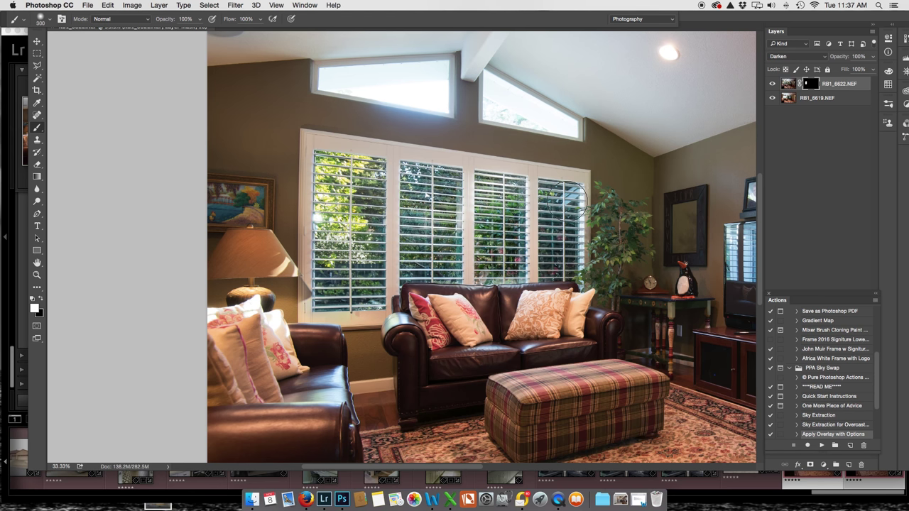
mouse_move(534, 210)
left_mouse_down()
mouse_move(510, 195)
mouse_move(512, 206)
mouse_move(548, 168)
left_mouse_up()
- Paint black on the mask to remove the lamp shadow from the frame beside the leftmost window
key("super+plus")
key("super+plus")
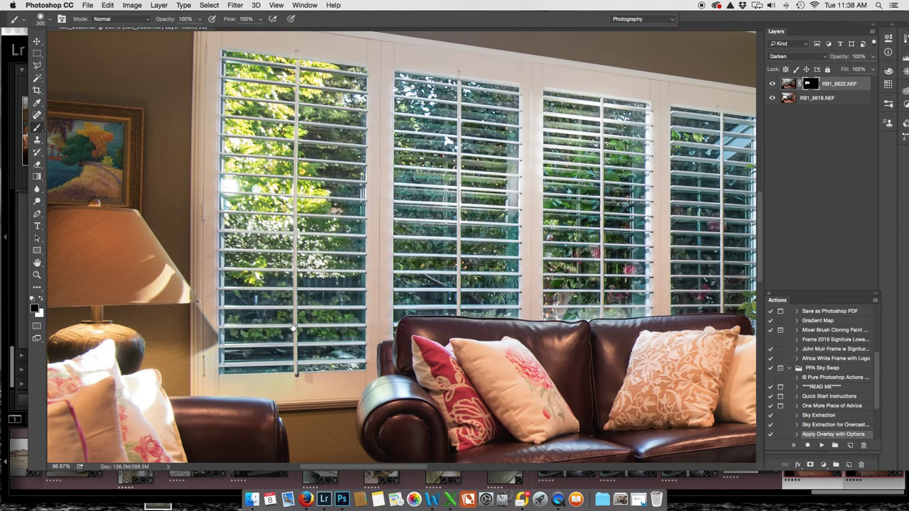
left_click_drag(293, 330, 366, 245)
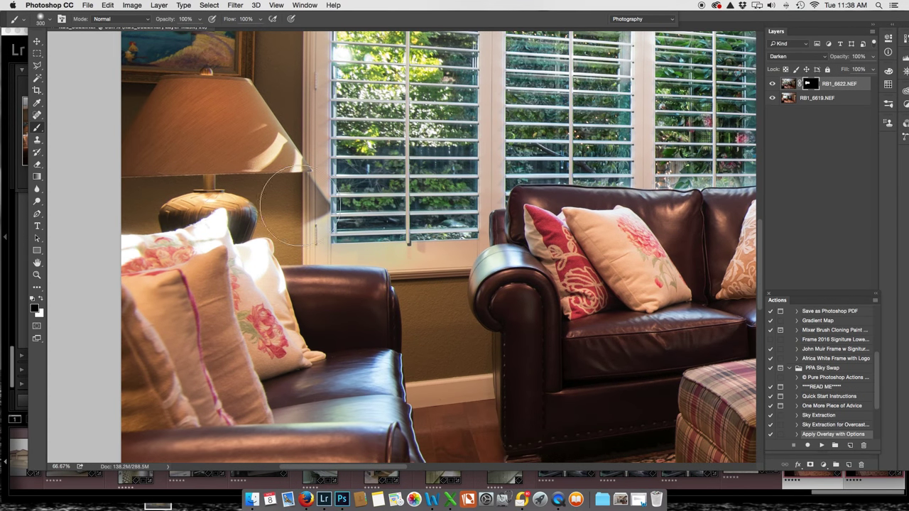
mouse_move(291, 189)
left_mouse_down()
mouse_move(286, 235)
mouse_move(273, 151)
mouse_move(280, 246)
mouse_move(287, 210)
left_mouse_up()
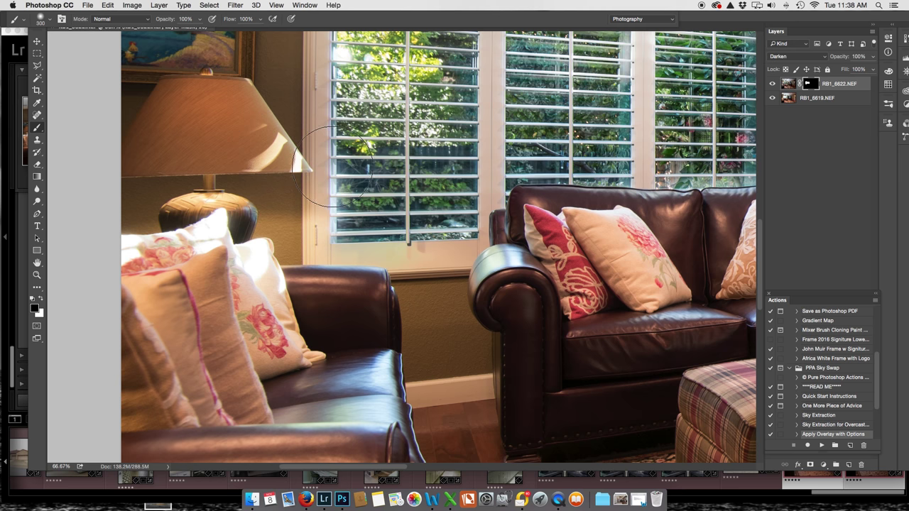
- Choose a hard round brush tip at 300 px and switch the paint color to white
key("x")
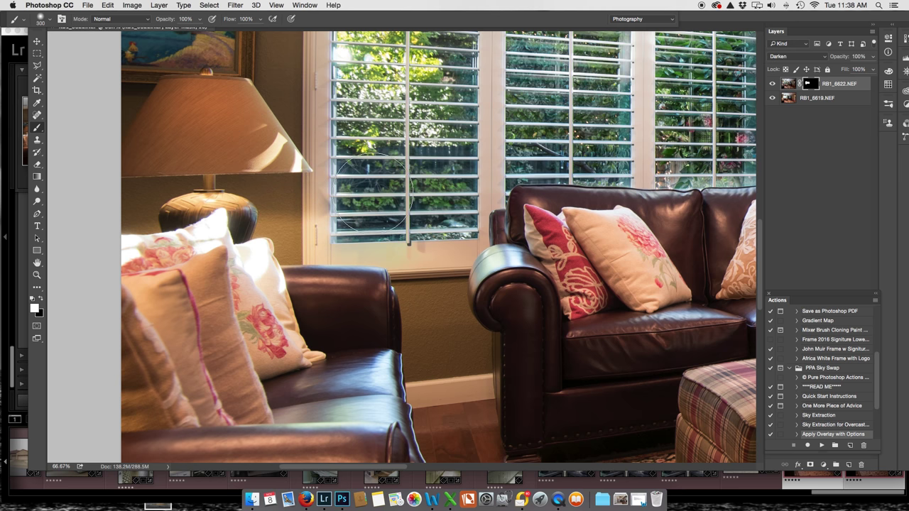
right_click(433, 199)
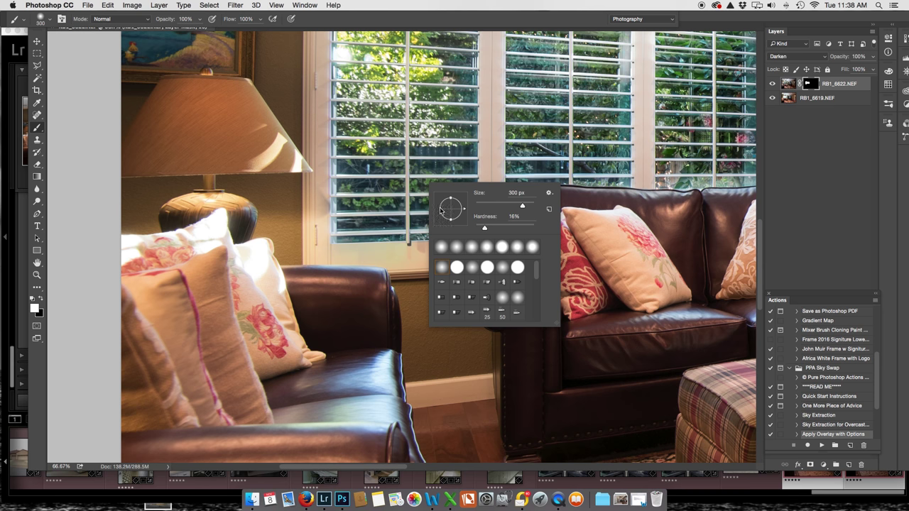
left_click(457, 266)
key("Return")
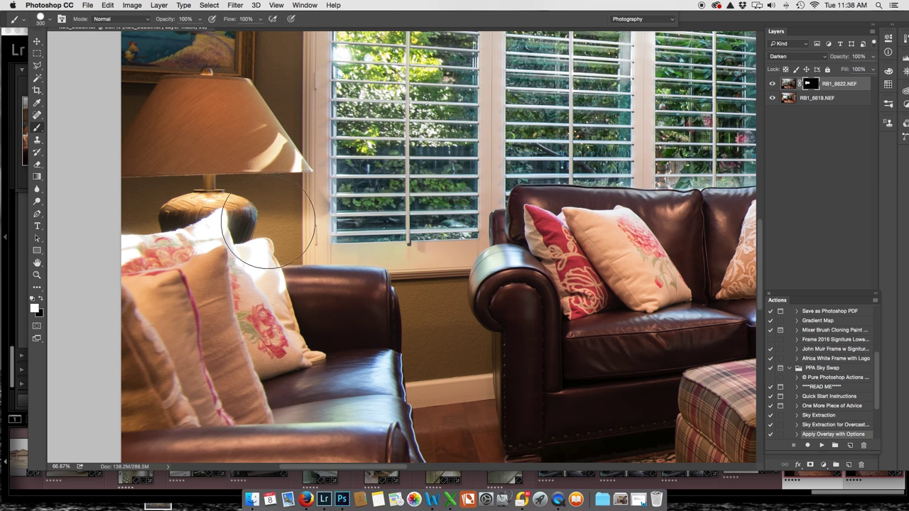
key("x")
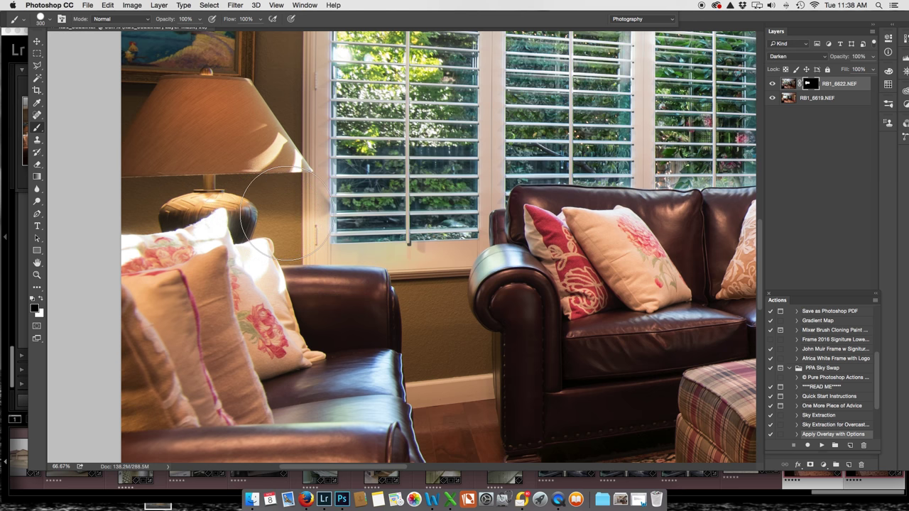
key("x")
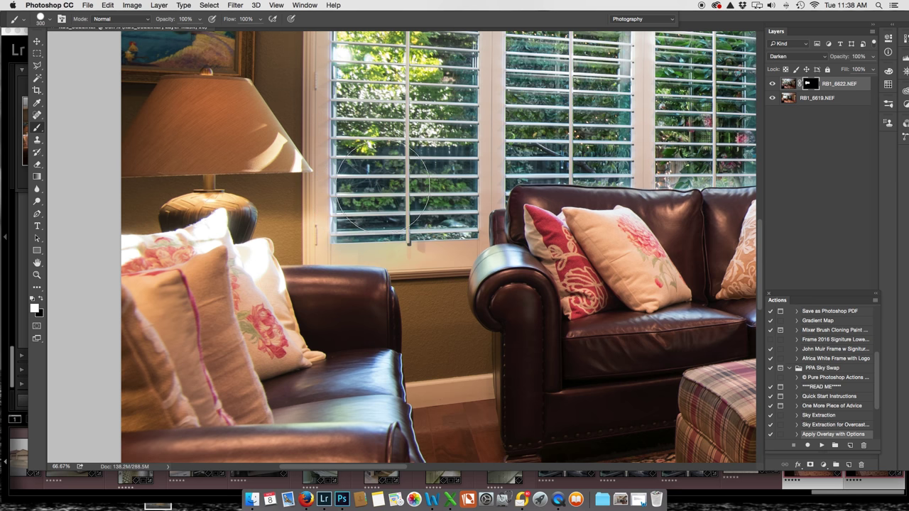
mouse_move(380, 165)
left_mouse_down()
mouse_move(409, 277)
mouse_move(426, 272)
mouse_move(437, 287)
left_mouse_up()
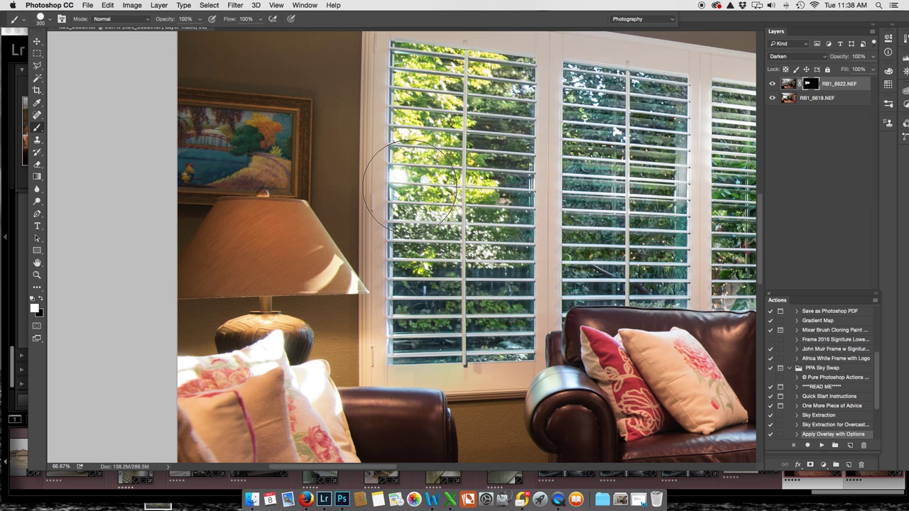
left_click(39, 311)
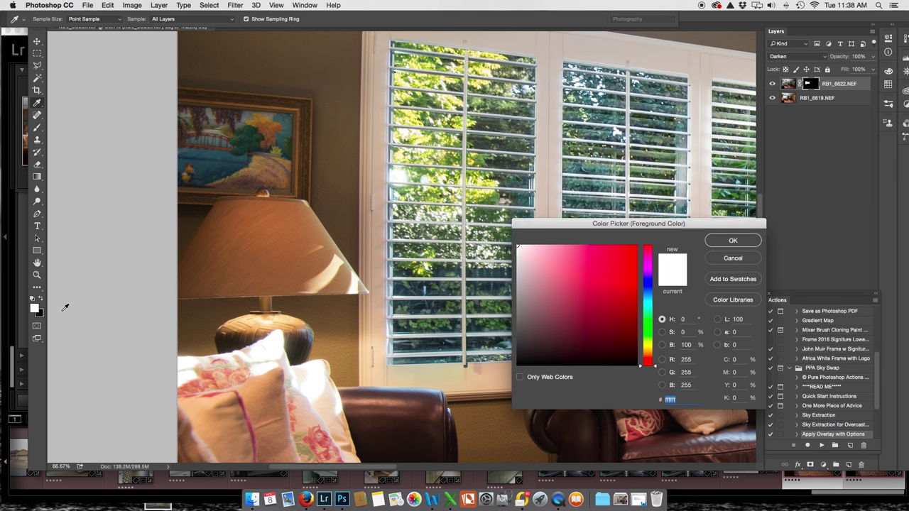
left_click(722, 242)
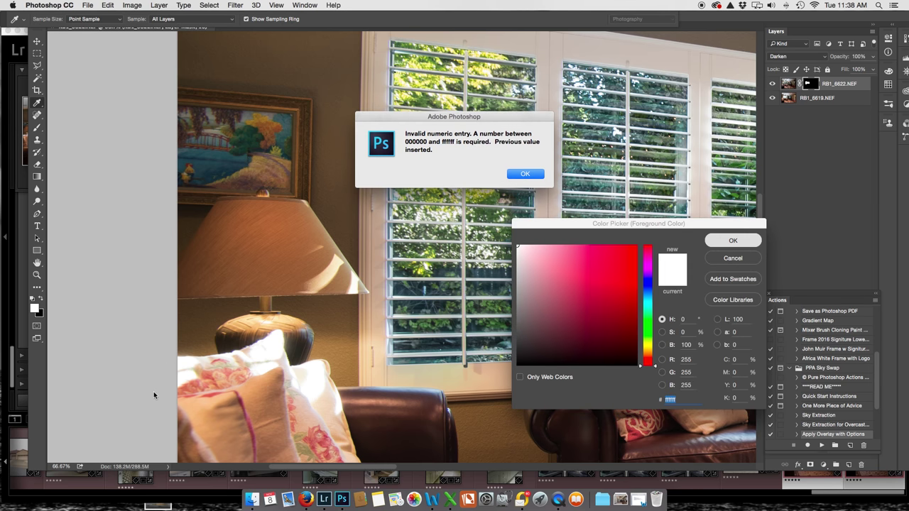
left_click(521, 173)
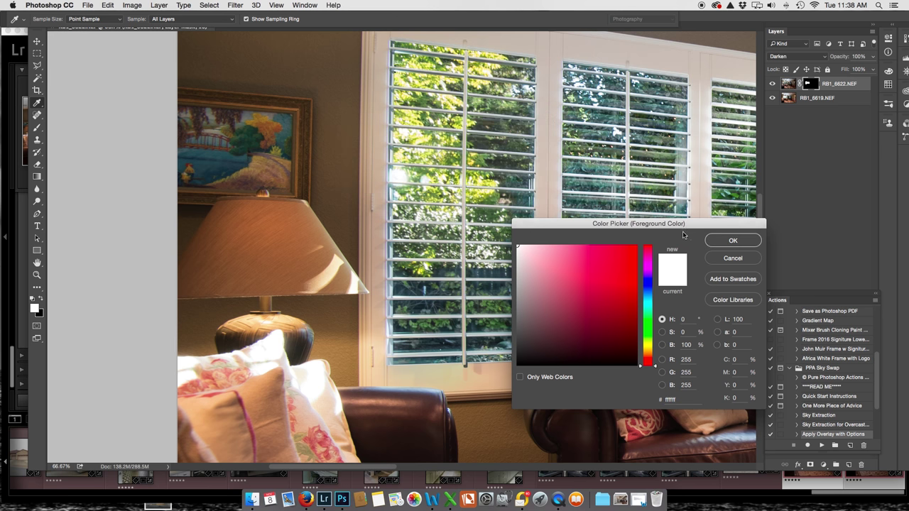
left_click(739, 260)
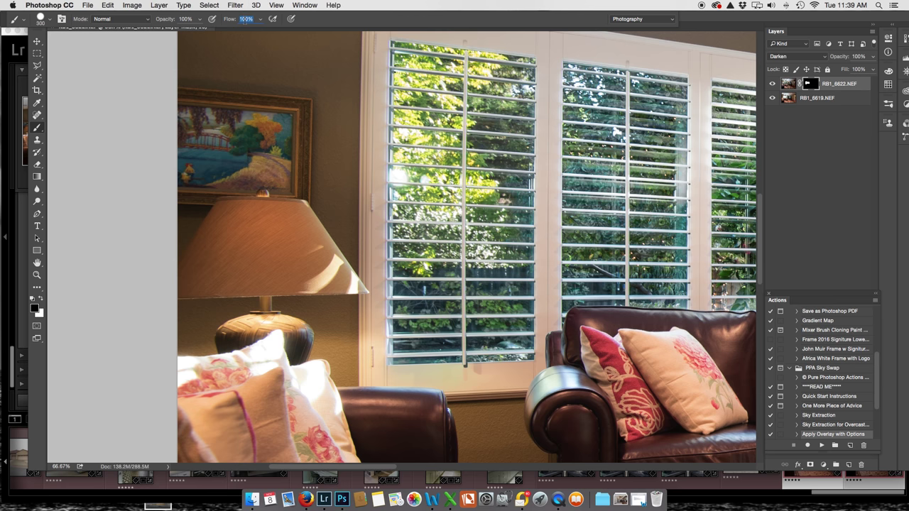
- Try painting black on the mask over the leftmost shuttered window with a 70 px brush at 6% flow, and undo the stroke
type("6")
key("Return")
key("bracketleft")
key("bracketleft")
key("bracketleft")
key("bracketleft")
key("bracketleft")
key("bracketleft")
key("bracketleft")
key("bracketleft")
key("bracketleft")
mouse_move(408, 178)
left_mouse_down()
mouse_move(430, 199)
mouse_move(432, 190)
mouse_move(397, 176)
mouse_move(398, 153)
mouse_move(395, 192)
mouse_move(417, 165)
mouse_move(408, 156)
mouse_move(402, 167)
mouse_move(443, 185)
mouse_move(413, 174)
mouse_move(429, 211)
left_mouse_up()
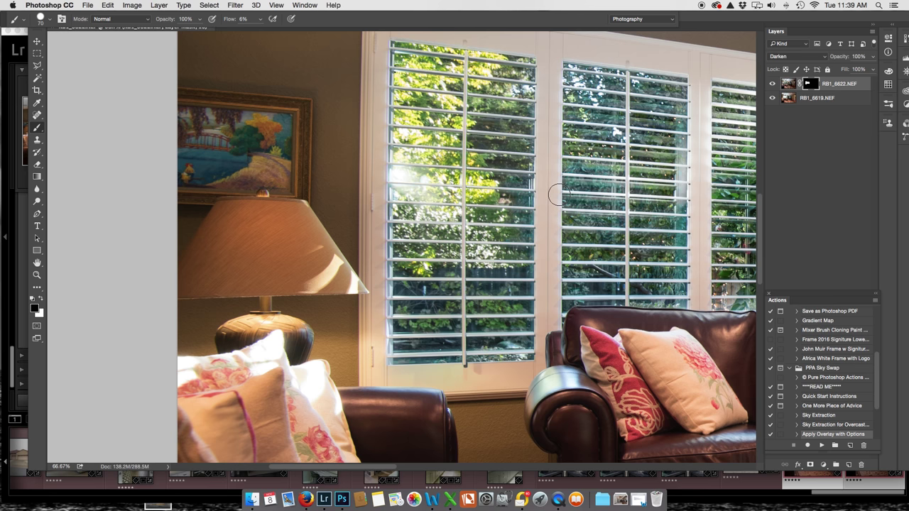
key("super+z")
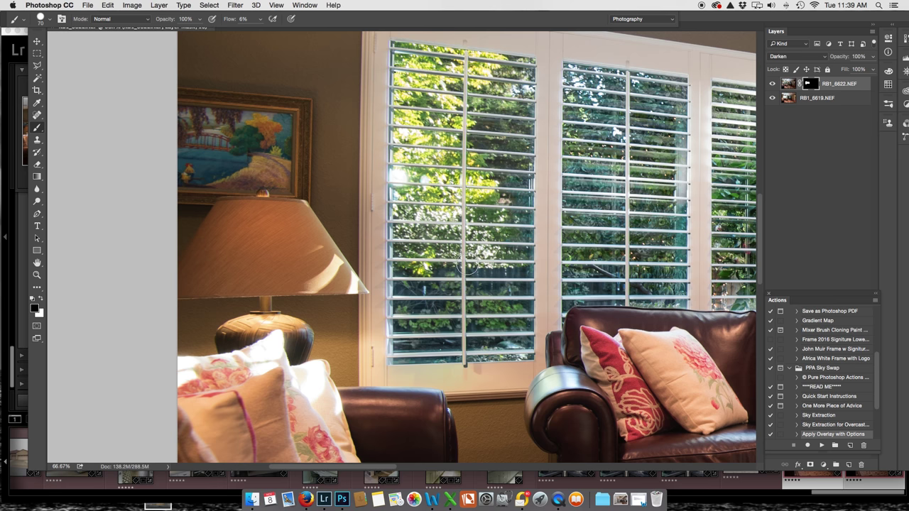
- Try painting white on the mask over the left gable window with the hard brush at 100 px
scroll(471, 262, "up", 10)
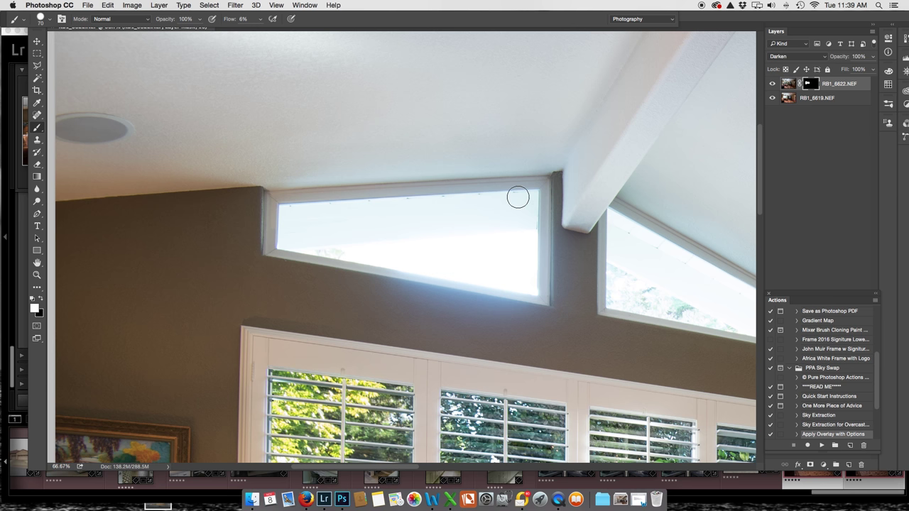
key("bracketright")
key("bracketright")
key("bracketright")
mouse_move(528, 202)
left_mouse_down()
mouse_move(450, 206)
mouse_move(450, 215)
left_mouse_up()
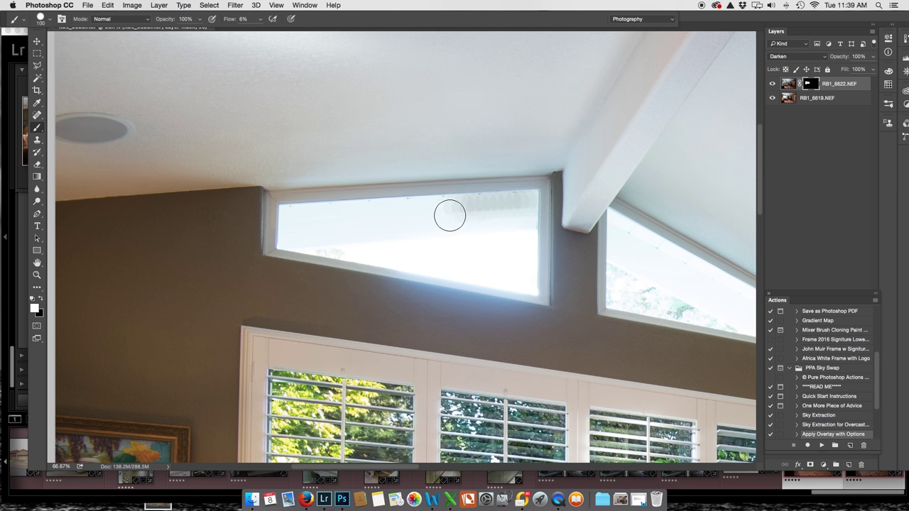
- Choose a soft round brush tip with 16% hardness at 100 px and set the brush flow to 100%
right_click(449, 216)
left_click(482, 280)
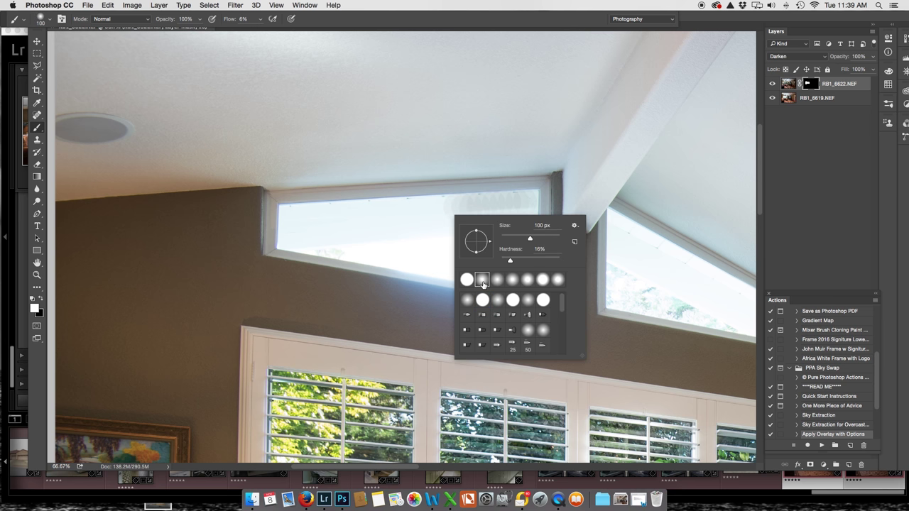
left_click(484, 179)
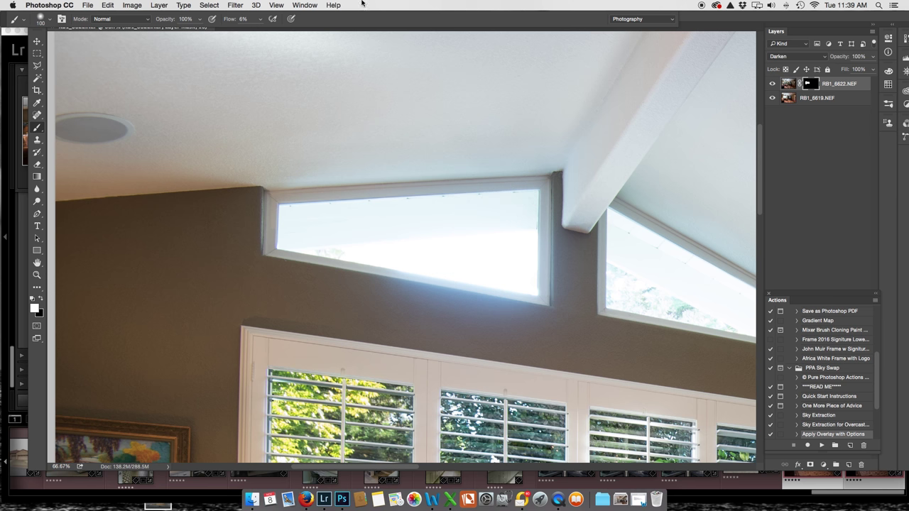
left_click(260, 20)
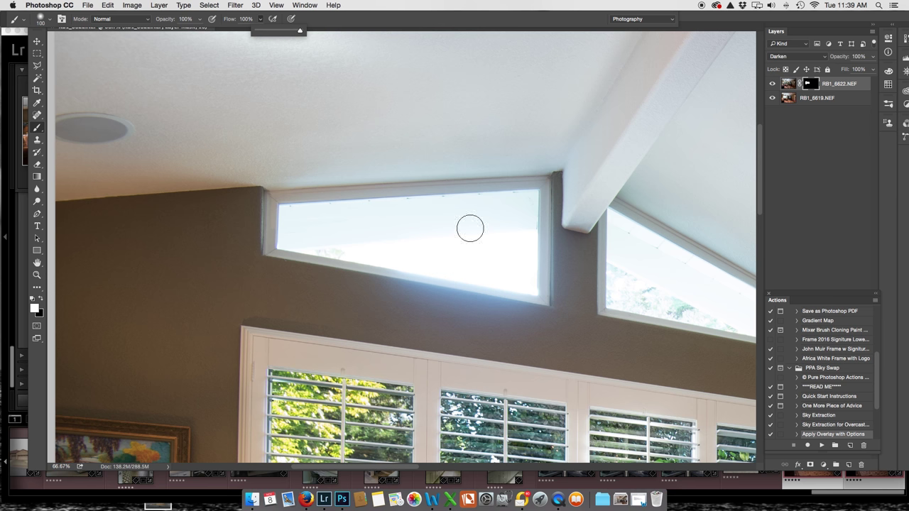
- Paint white on the RB1_6622.NEF layer mask over both gable windows with a 175 px soft brush
key("bracketright")
key("bracketright")
key("bracketright")
mouse_move(517, 209)
left_mouse_down()
mouse_move(385, 221)
mouse_move(376, 233)
mouse_move(395, 254)
mouse_move(528, 278)
mouse_move(523, 205)
mouse_move(468, 216)
mouse_move(280, 215)
mouse_move(299, 234)
mouse_move(460, 265)
mouse_move(335, 238)
mouse_move(291, 215)
mouse_move(515, 227)
left_mouse_up()
mouse_move(629, 223)
left_mouse_down()
mouse_move(618, 219)
mouse_move(631, 239)
mouse_move(730, 305)
mouse_move(580, 249)
left_mouse_up()
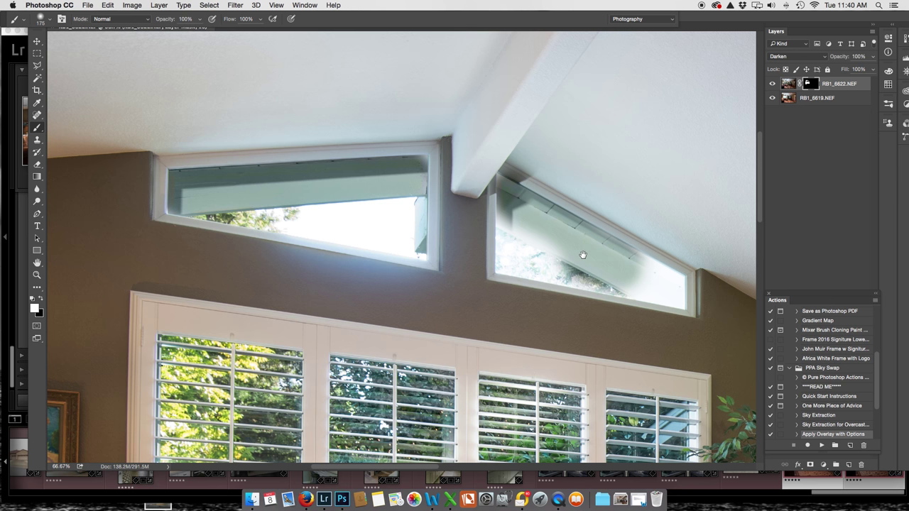
mouse_move(629, 270)
left_mouse_down()
mouse_move(680, 285)
mouse_move(672, 293)
mouse_move(592, 264)
mouse_move(520, 259)
mouse_move(511, 187)
mouse_move(528, 237)
mouse_move(532, 193)
mouse_move(529, 205)
mouse_move(548, 233)
mouse_move(622, 252)
mouse_move(665, 273)
mouse_move(679, 293)
mouse_move(585, 266)
mouse_move(501, 261)
mouse_move(521, 215)
mouse_move(530, 116)
mouse_move(535, 142)
mouse_move(507, 180)
mouse_move(550, 161)
mouse_move(611, 168)
mouse_move(538, 138)
mouse_move(475, 132)
mouse_move(494, 134)
mouse_move(454, 156)
mouse_move(482, 186)
mouse_move(475, 171)
mouse_move(470, 189)
mouse_move(470, 181)
mouse_move(501, 206)
mouse_move(533, 203)
mouse_move(507, 186)
mouse_move(532, 197)
mouse_move(500, 201)
left_mouse_up()
- Reduce the brush size to 80 px and undo the last mask stroke in the right gable window's corner beside the beam
key("x")
key("x")
key("bracketleft")
key("bracketleft")
key("bracketleft")
key("bracketleft")
key("bracketleft")
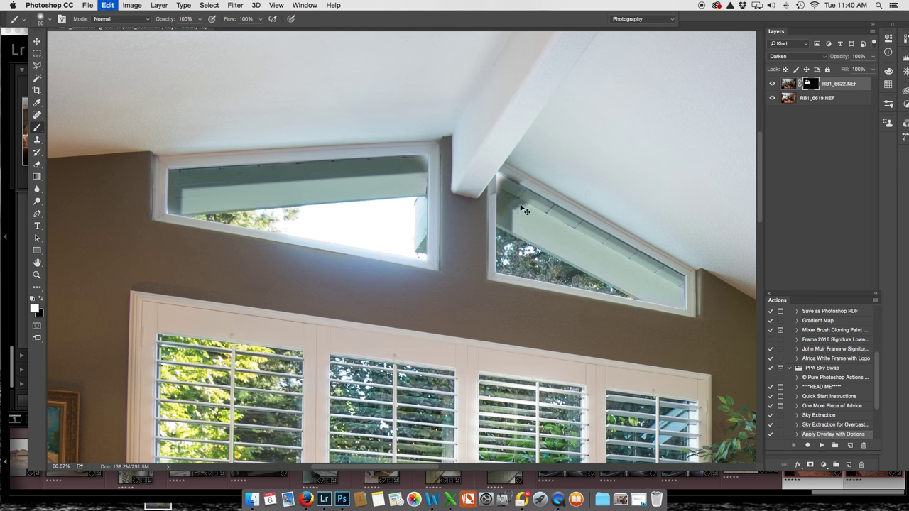
key("super+z")
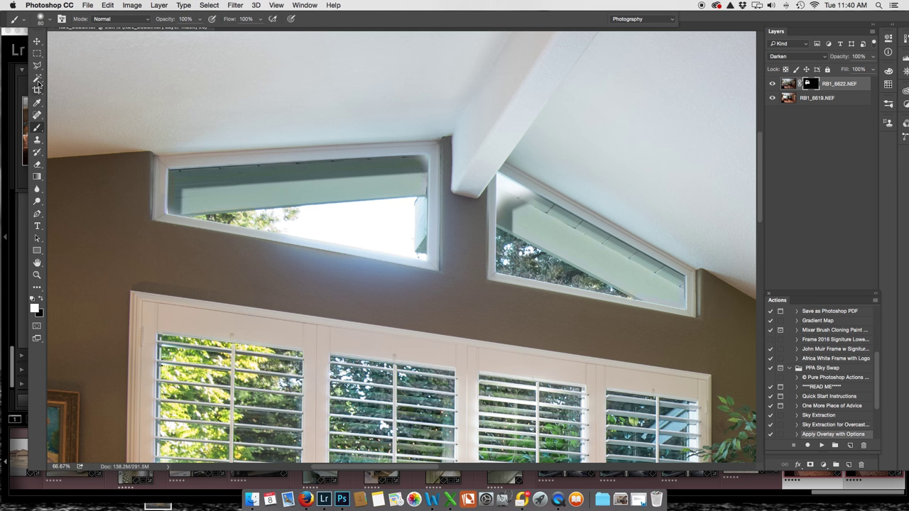
- Select the right gable window's corner beside the beam with the Polygonal Lasso and paint white on the mask inside it
left_click(37, 65)
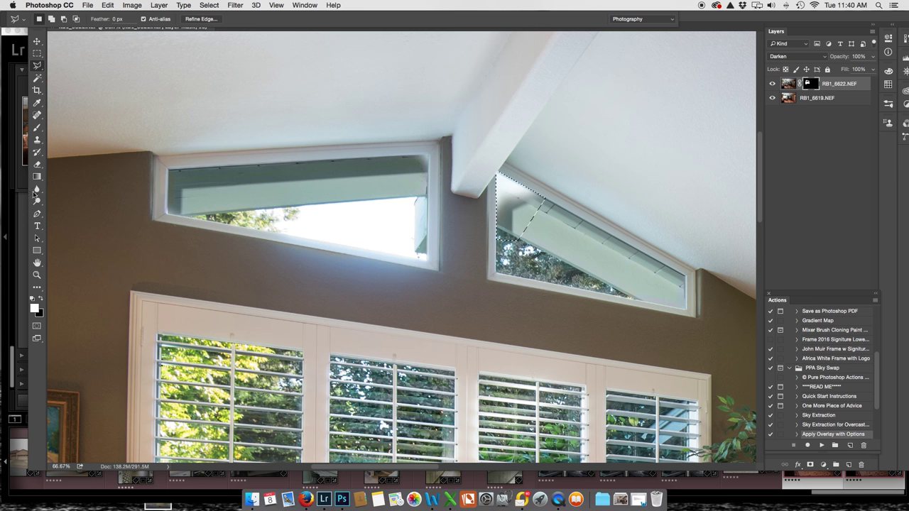
left_click(38, 154)
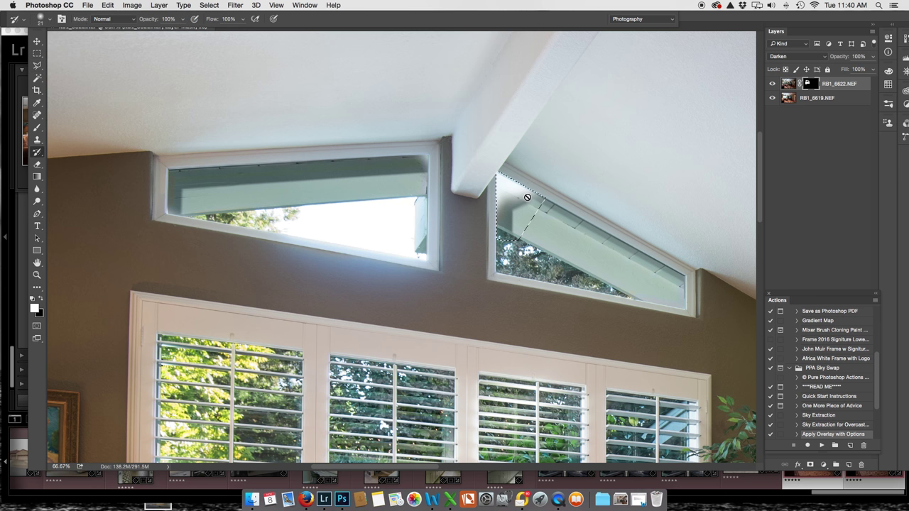
left_click(37, 128)
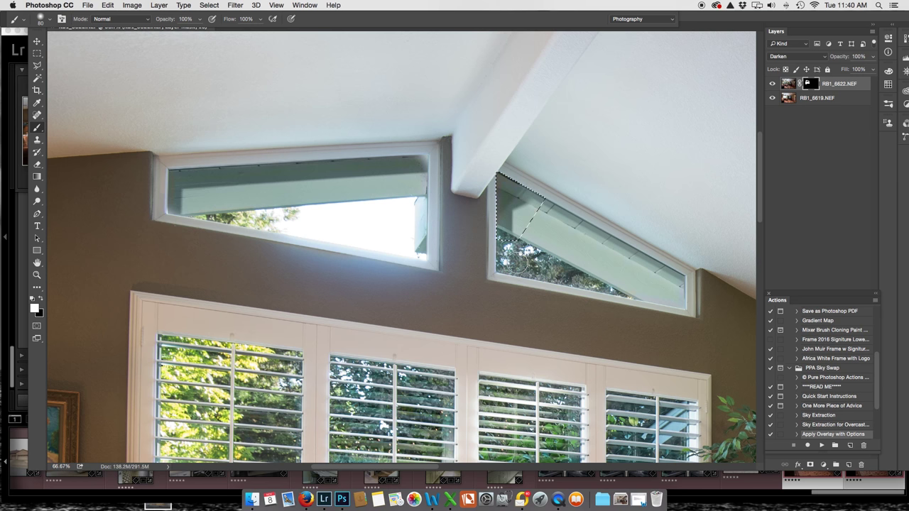
- Try painting black on the mask inside the selected corner of the right gable window
key("x")
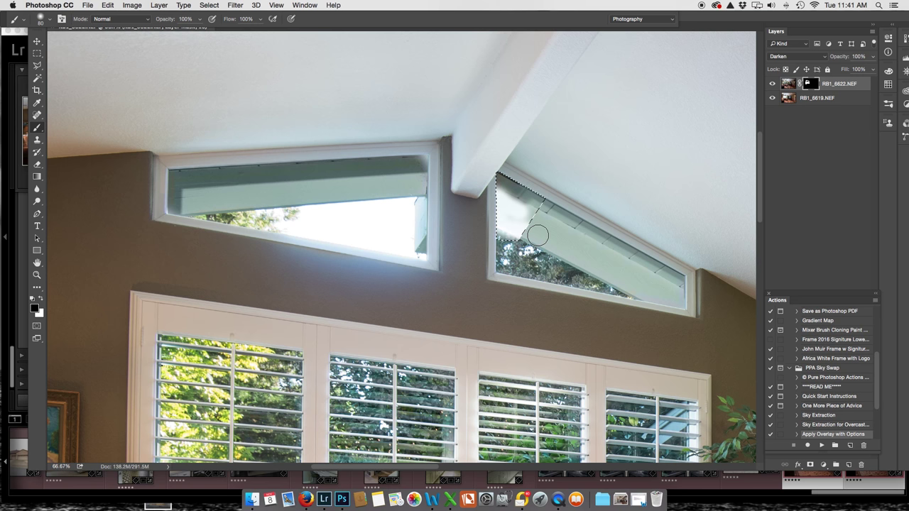
left_click_drag(520, 226, 521, 226)
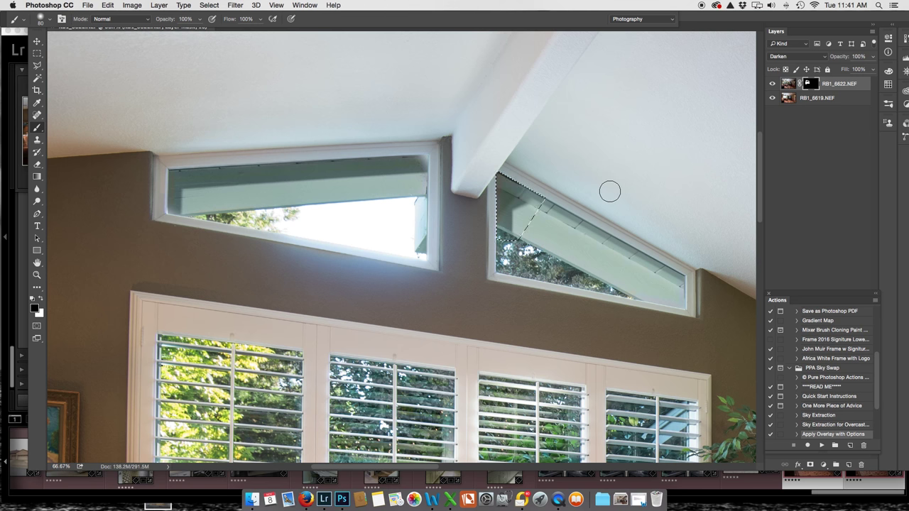
- Clear the selection, and save and close the blended RB1_6619-Edit.tif
key("ctrl+d")
key("ctrl+minus")
key("ctrl+minus")
key("ctrl+minus")
key("ctrl+minus")
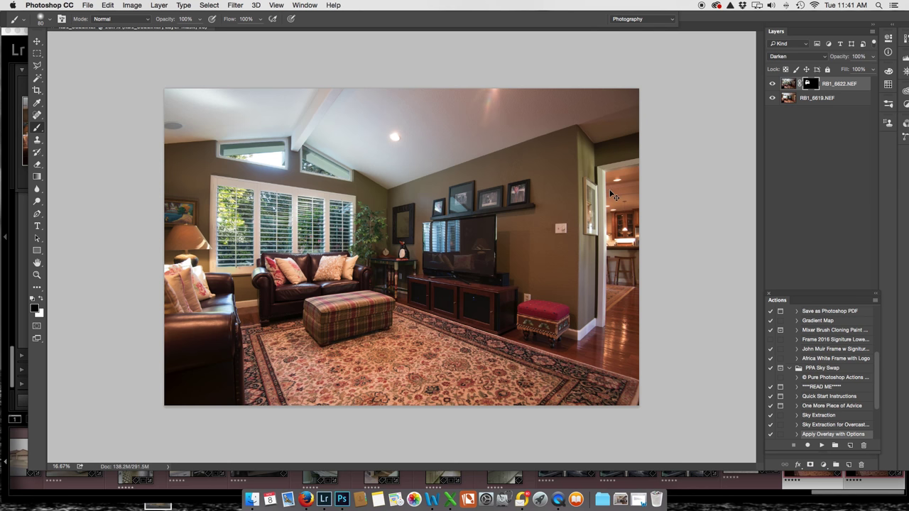
key("ctrl+s")
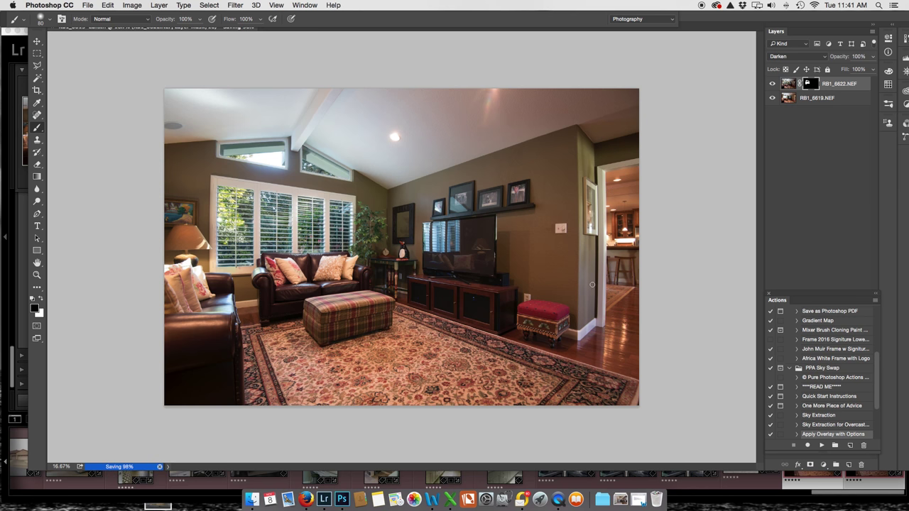
key("super+w")
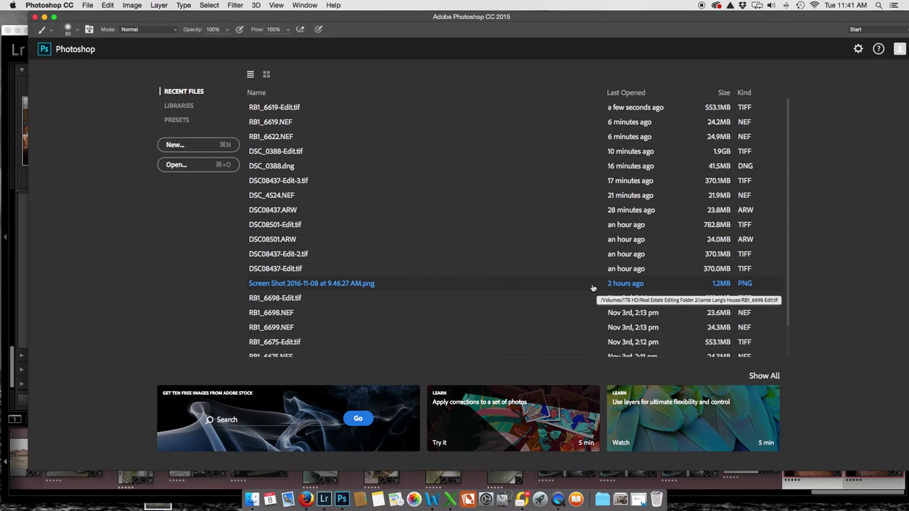
- Switch to Lightroom and display the edited living room photo DSC08437-Edit-2.tif
left_click(325, 487)
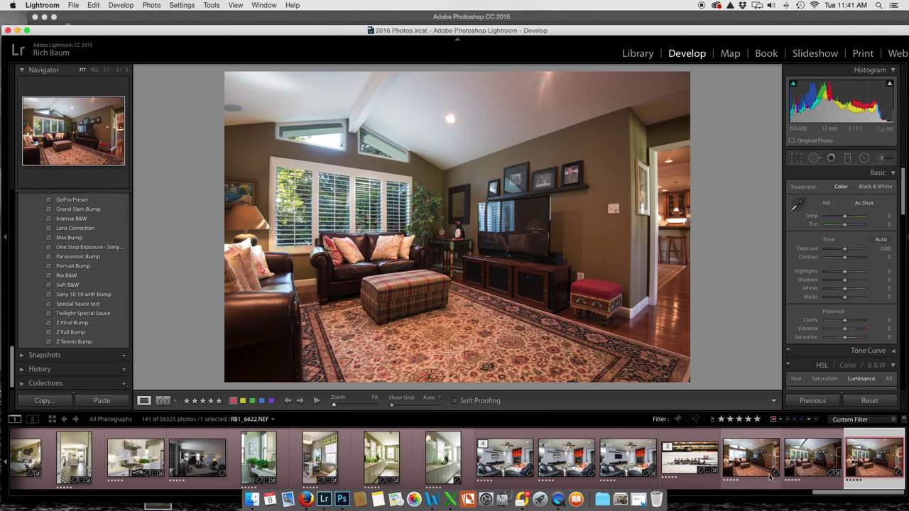
left_click(569, 465)
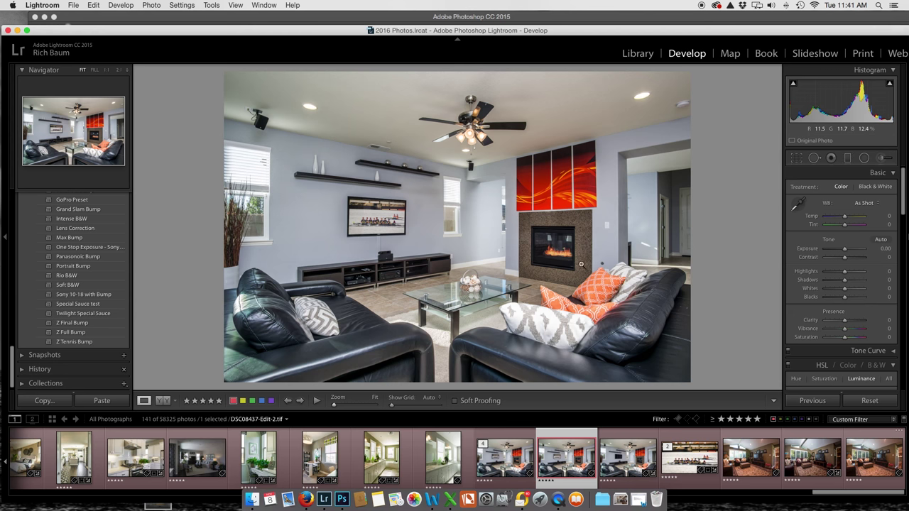
- Look through the filmstrip's earlier photos and display the picture of people walking on the lava shore
scroll(313, 458, "left", 10)
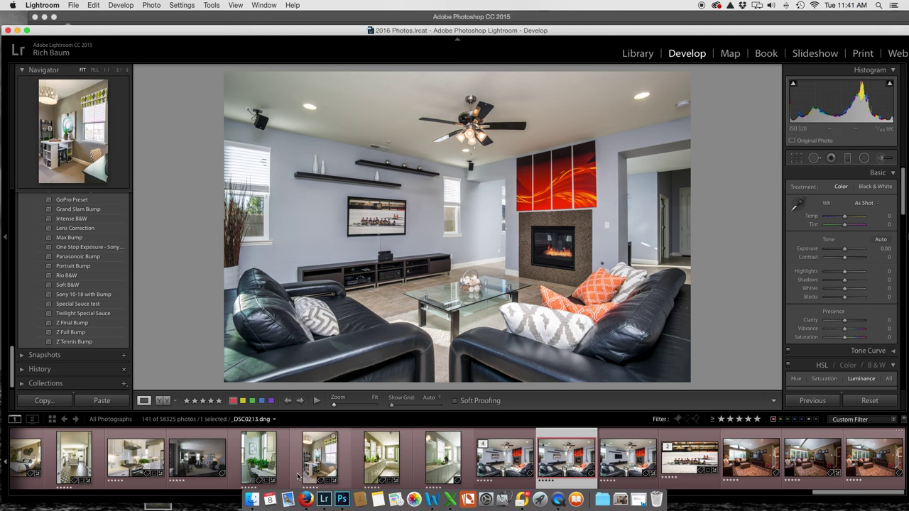
scroll(298, 457, "left", 10)
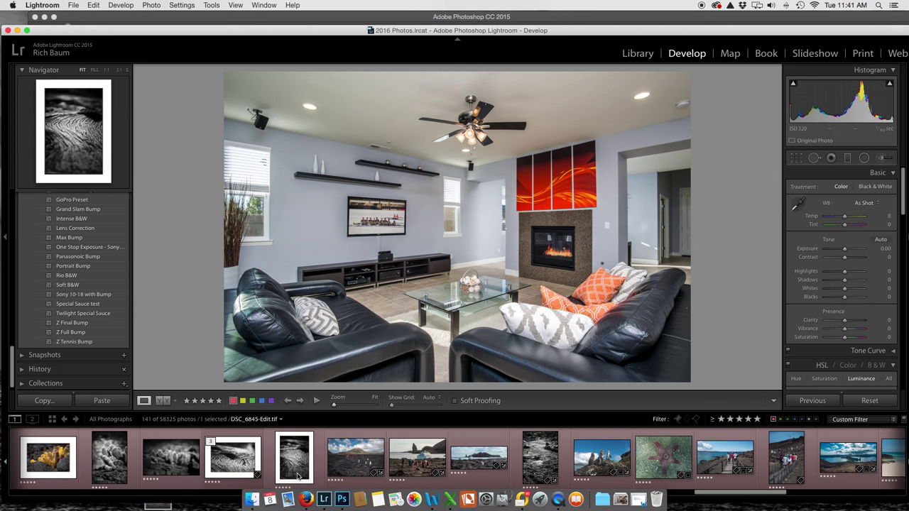
scroll(298, 457, "left", 10)
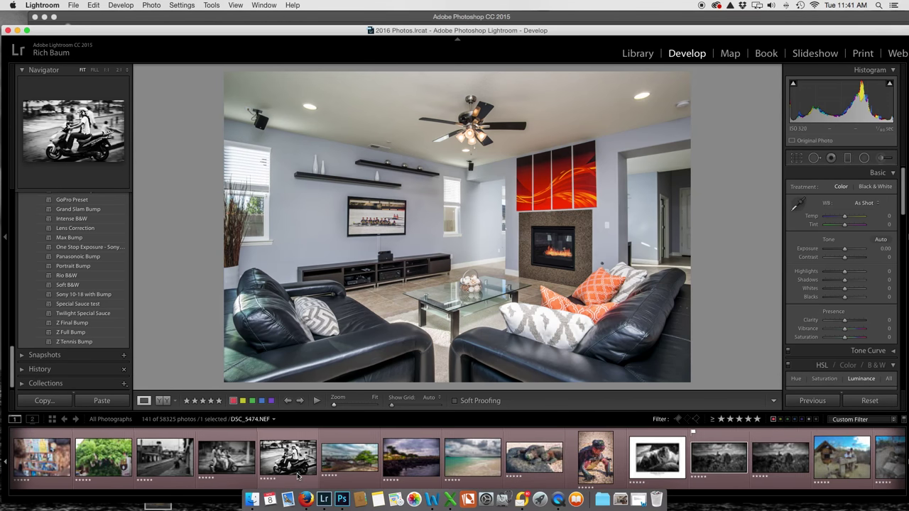
scroll(298, 457, "left", 10)
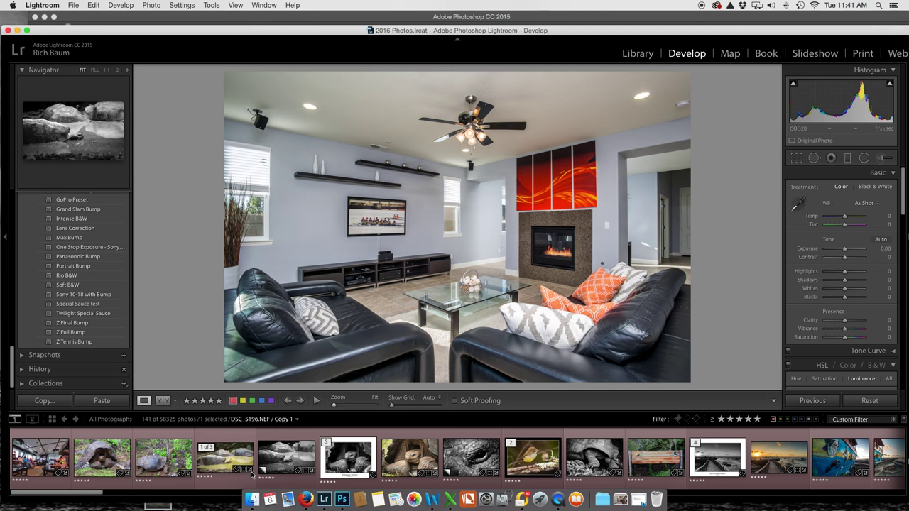
scroll(239, 473, "right", 10)
scroll(239, 473, "left", 10)
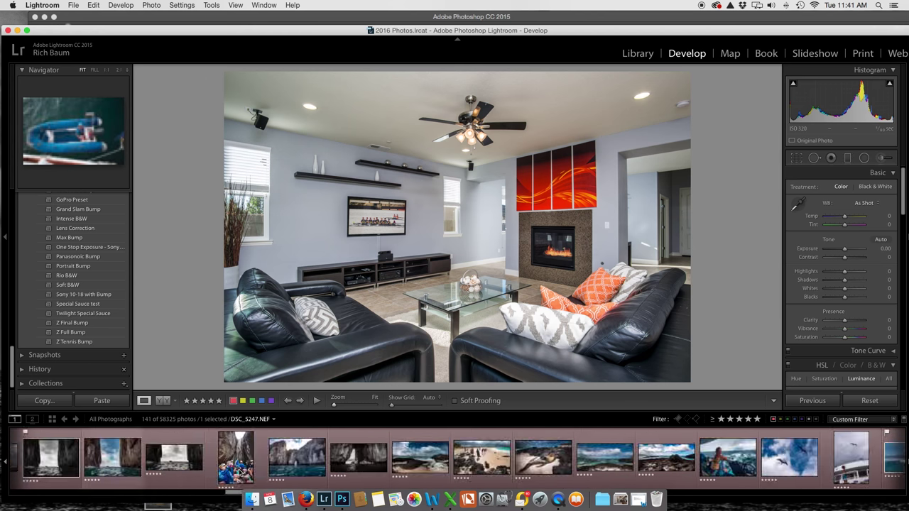
scroll(240, 473, "right", 15)
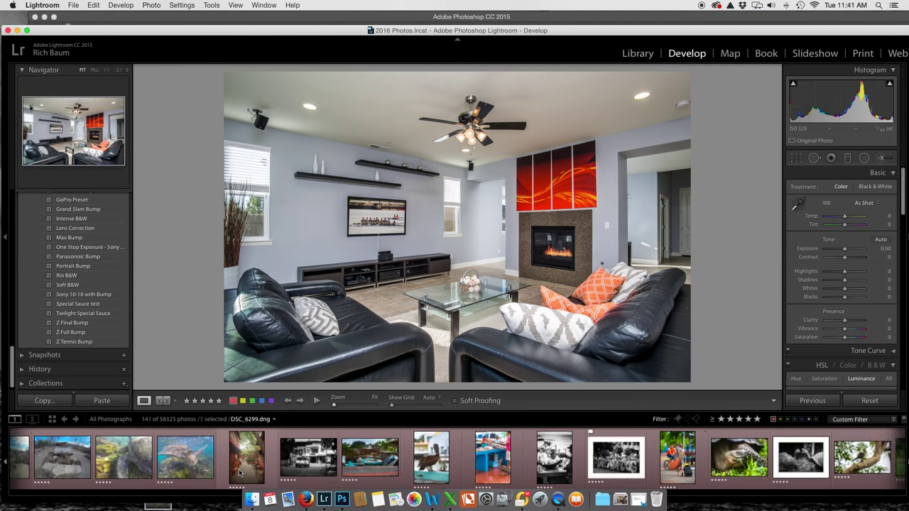
scroll(239, 473, "right", 10)
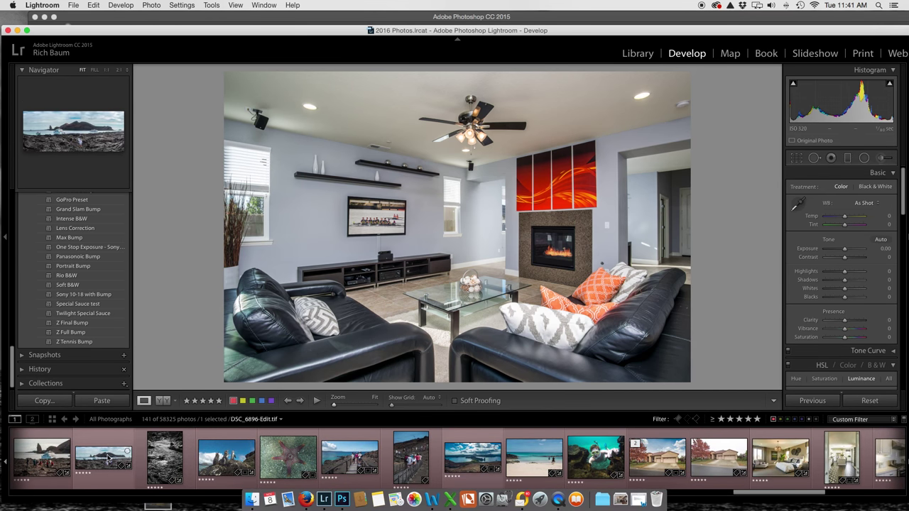
left_click(41, 458)
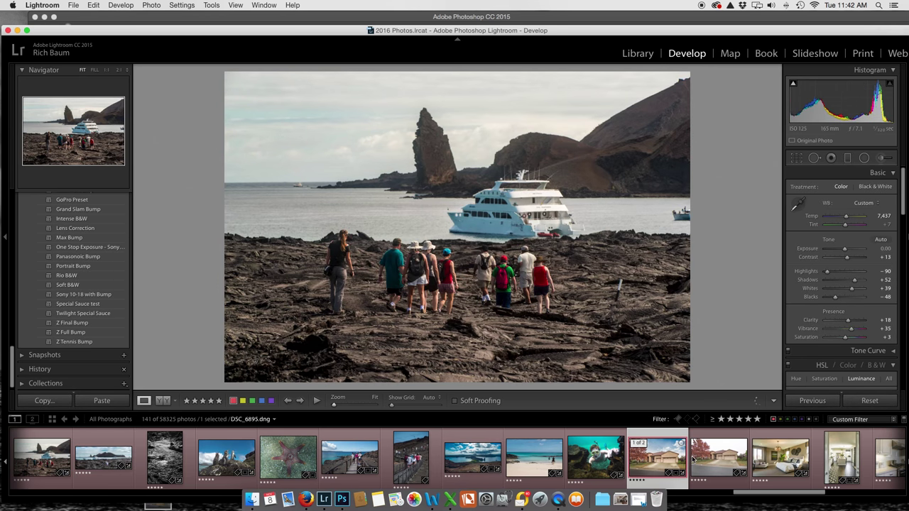
- Compare the house exterior original DSC_0388.dng with its edited version DSC_0388-Edit.tif
left_click(728, 454)
scroll(728, 455, "up", 5)
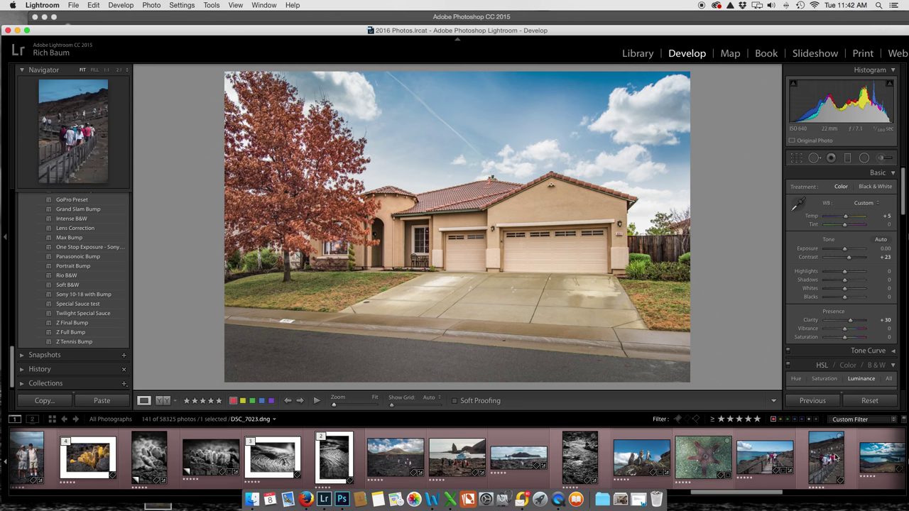
scroll(837, 458, "down", 5)
left_click(787, 460)
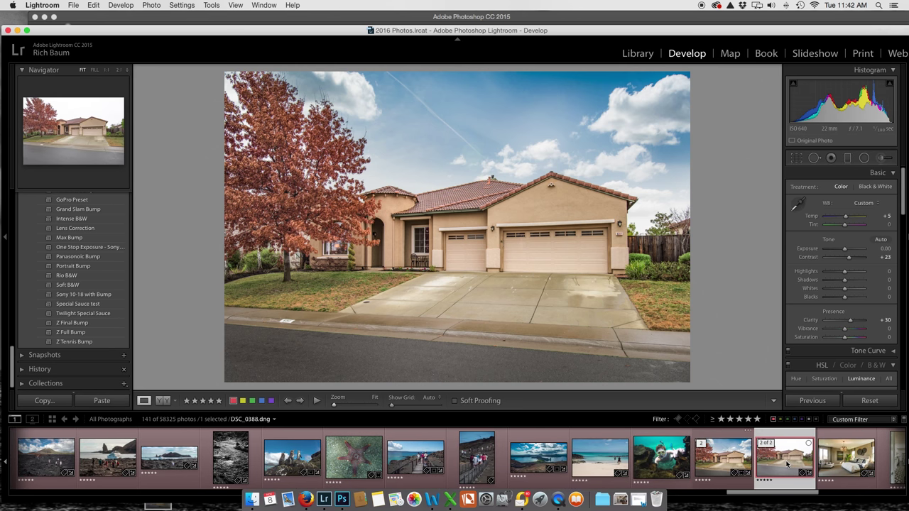
left_click(717, 465)
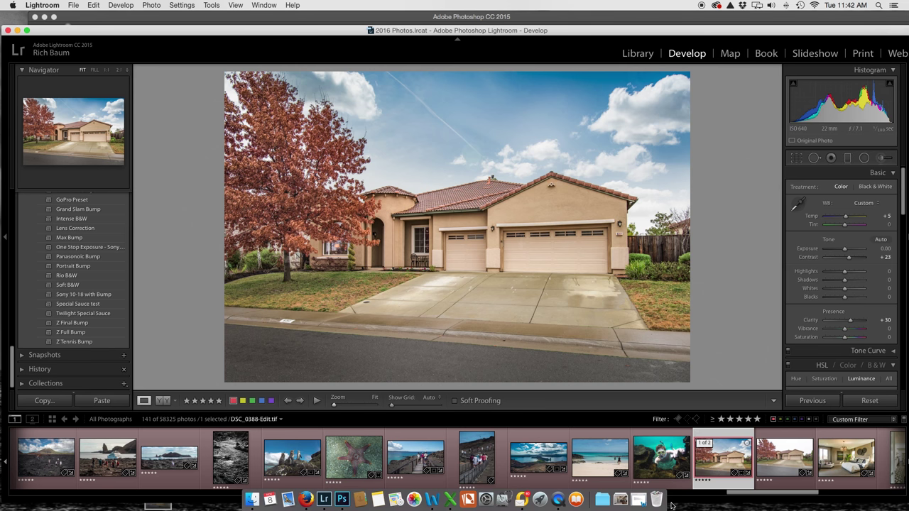
right_click(559, 489)
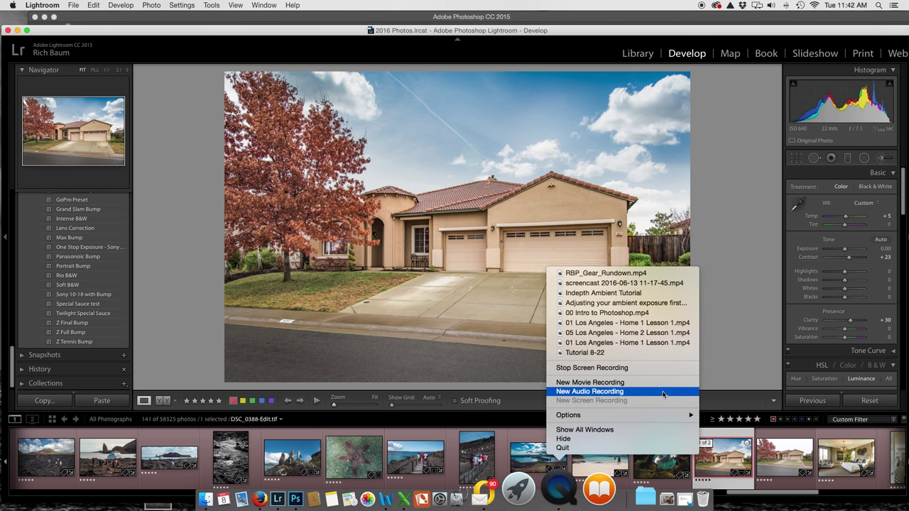